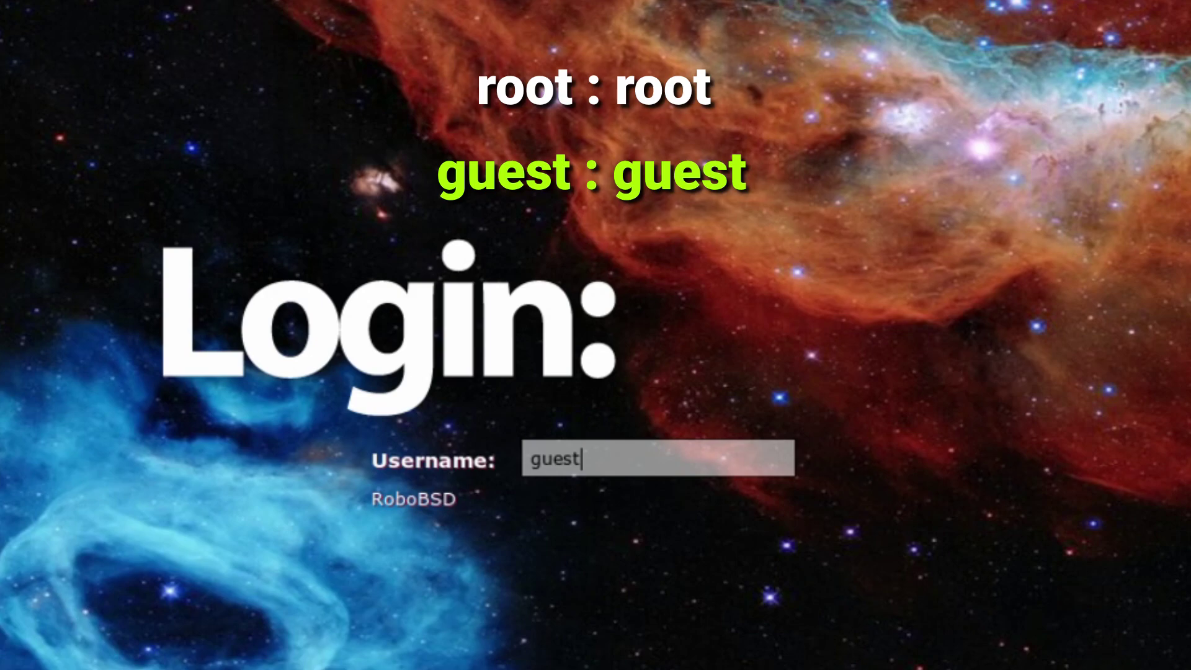
Replace the prefilled login username with 'root', then trim its last letter.
{"action": "key", "text": "BackSpace"}
{"action": "key", "text": "BackSpace"}
{"action": "key", "text": "BackSpace"}
{"action": "key", "text": "BackSpace"}
{"action": "key", "text": "BackSpace"}
{"action": "type", "text": "root"}
{"action": "key", "text": "BackSpace"}
{"action": "key", "text": "BackSpace"}
{"action": "key", "text": "BackSpace"}
{"action": "key", "text": "BackSpace"}
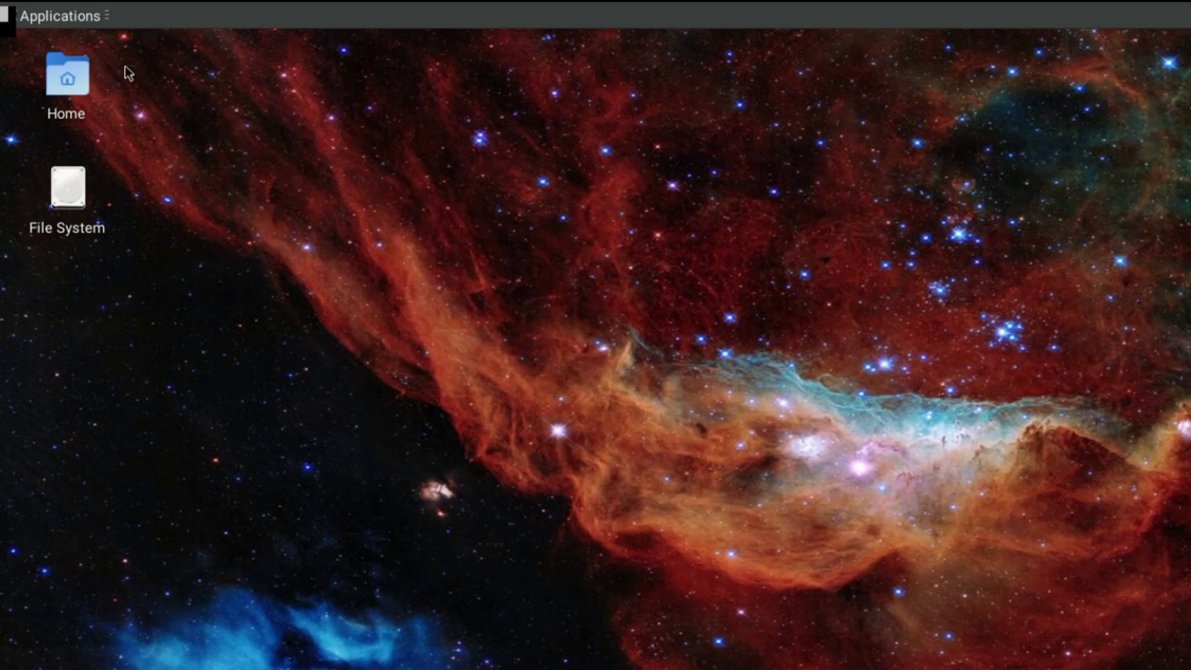
{"action": "left_click", "coordinate": [47, 16]}
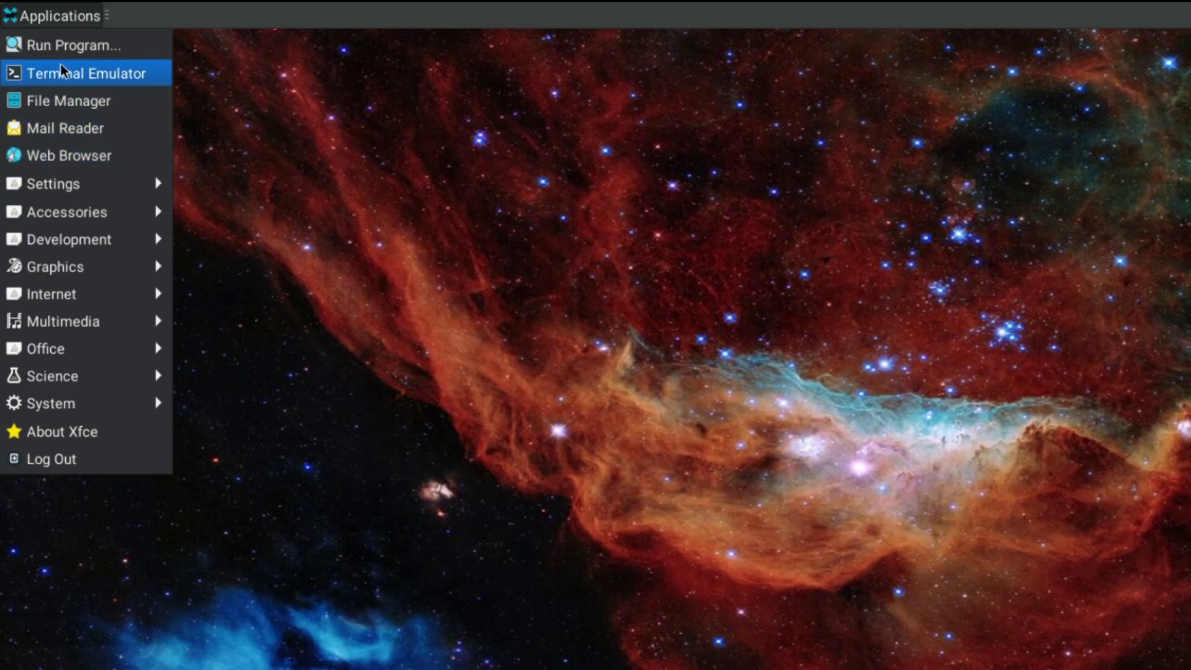
{"action": "mouse_move", "coordinate": [56, 182]}
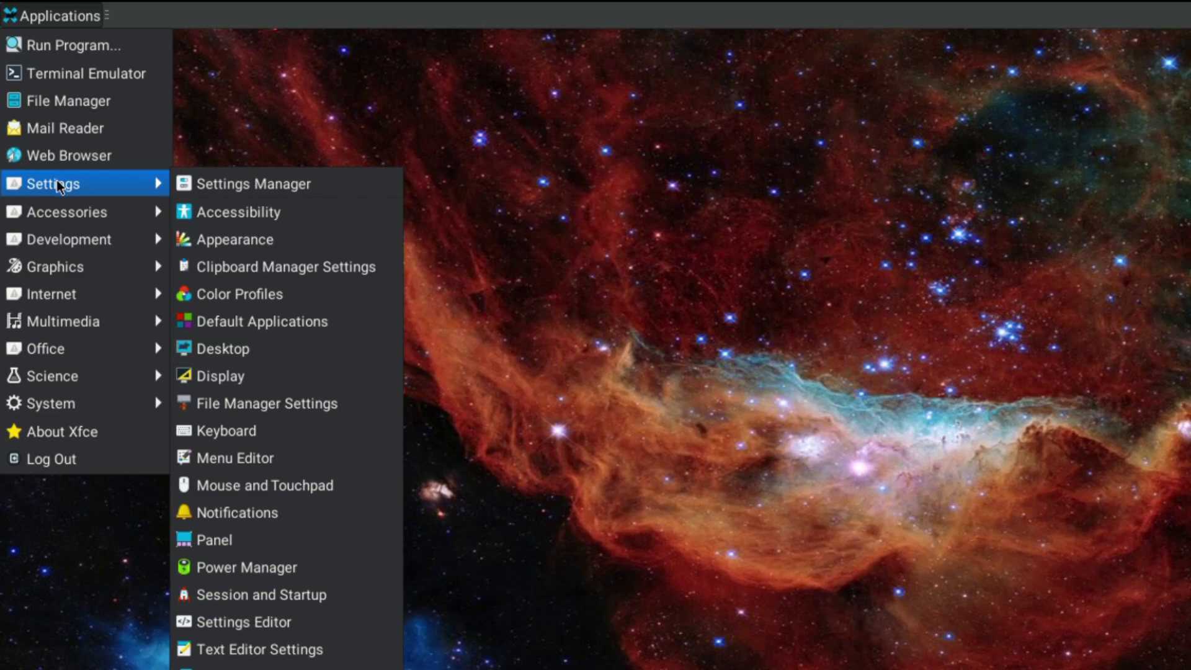
{"action": "mouse_move", "coordinate": [62, 206]}
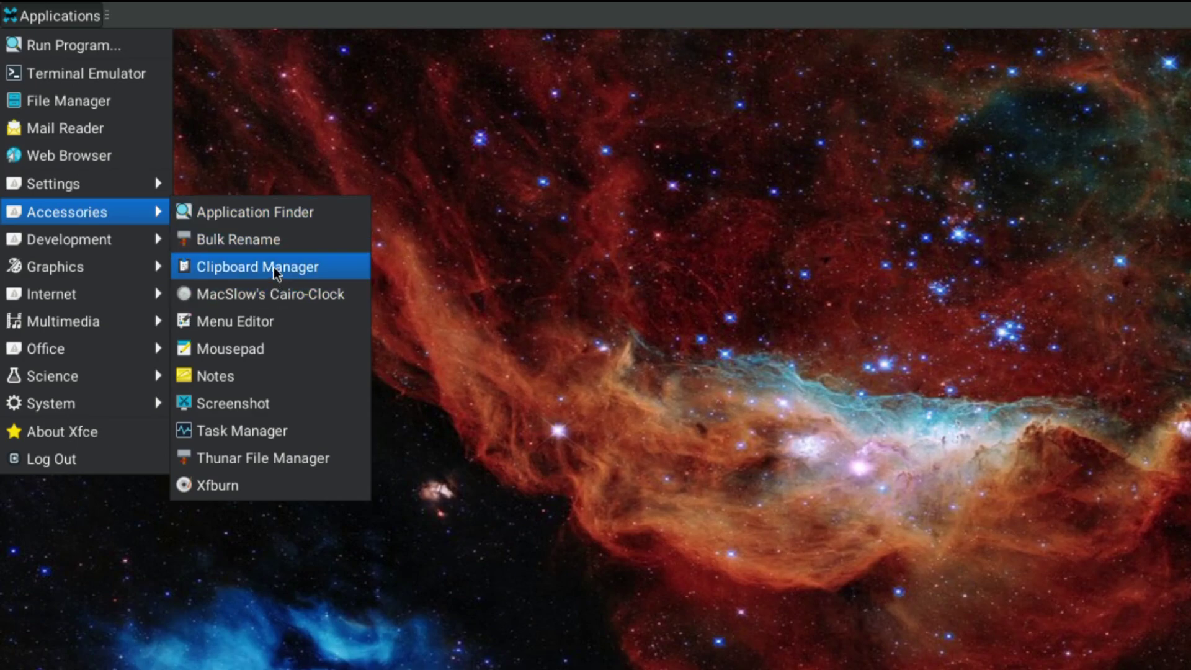
{"action": "mouse_move", "coordinate": [122, 251]}
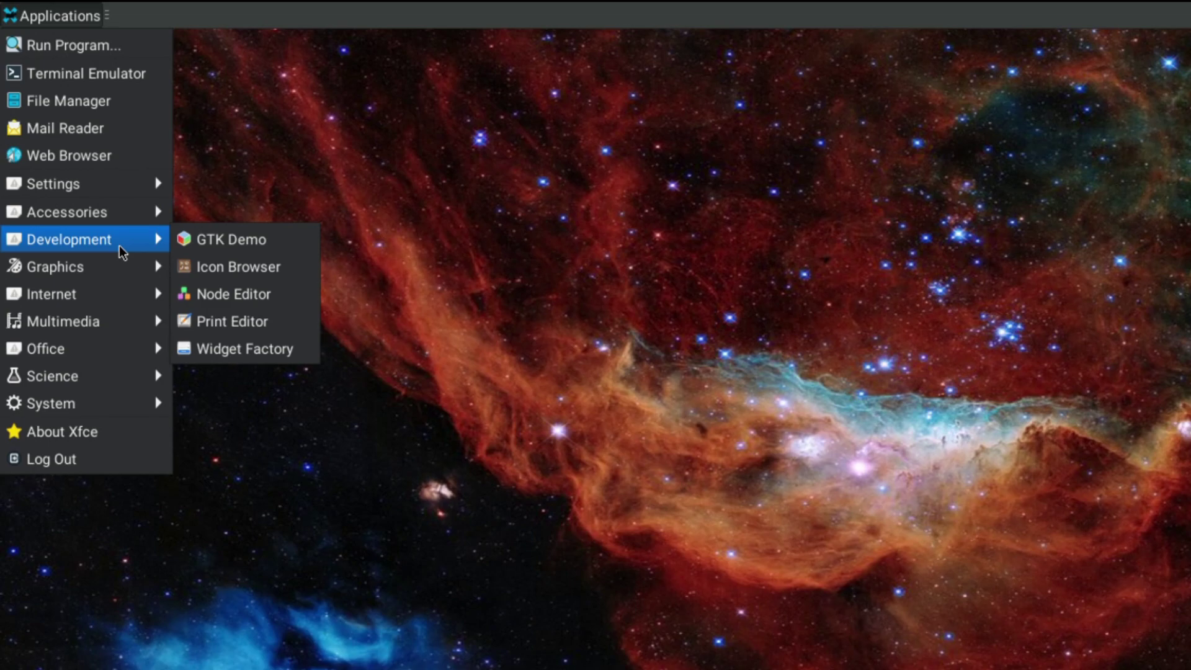
{"action": "mouse_move", "coordinate": [52, 271]}
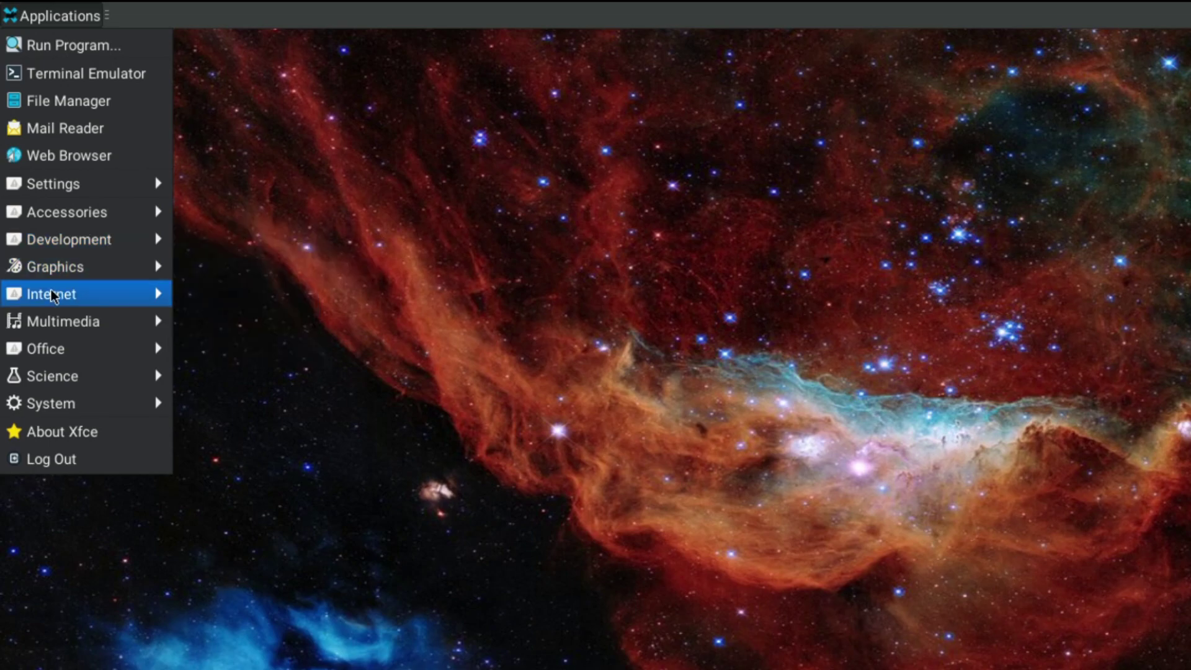
{"action": "mouse_move", "coordinate": [53, 296]}
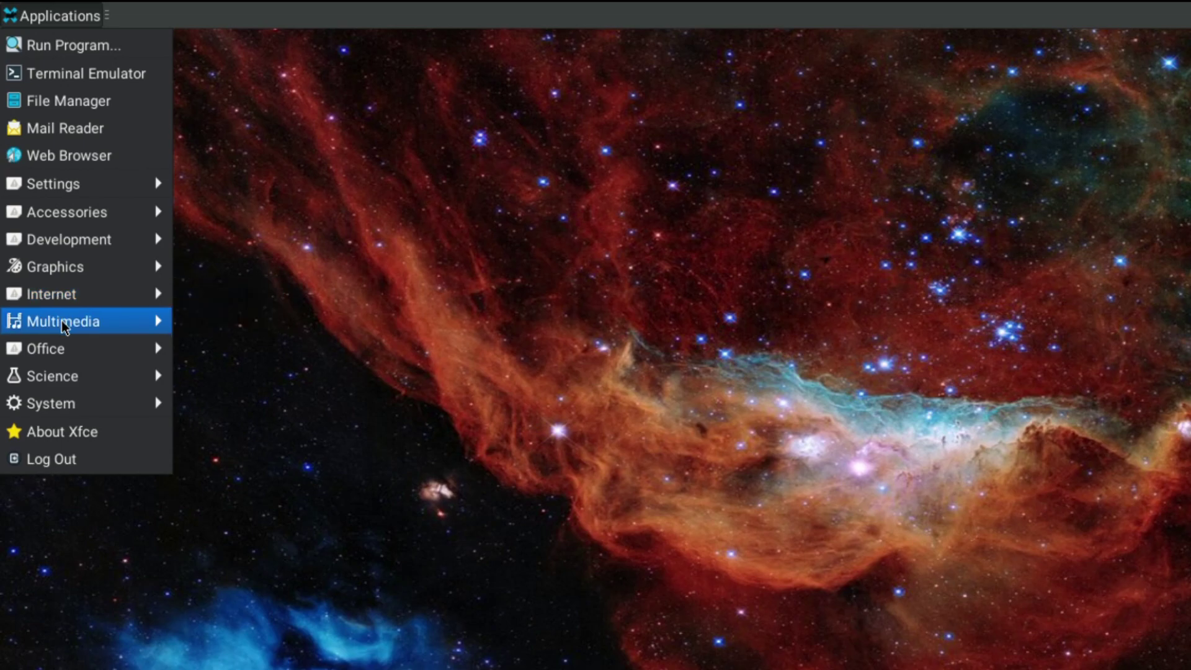
{"action": "mouse_move", "coordinate": [64, 327]}
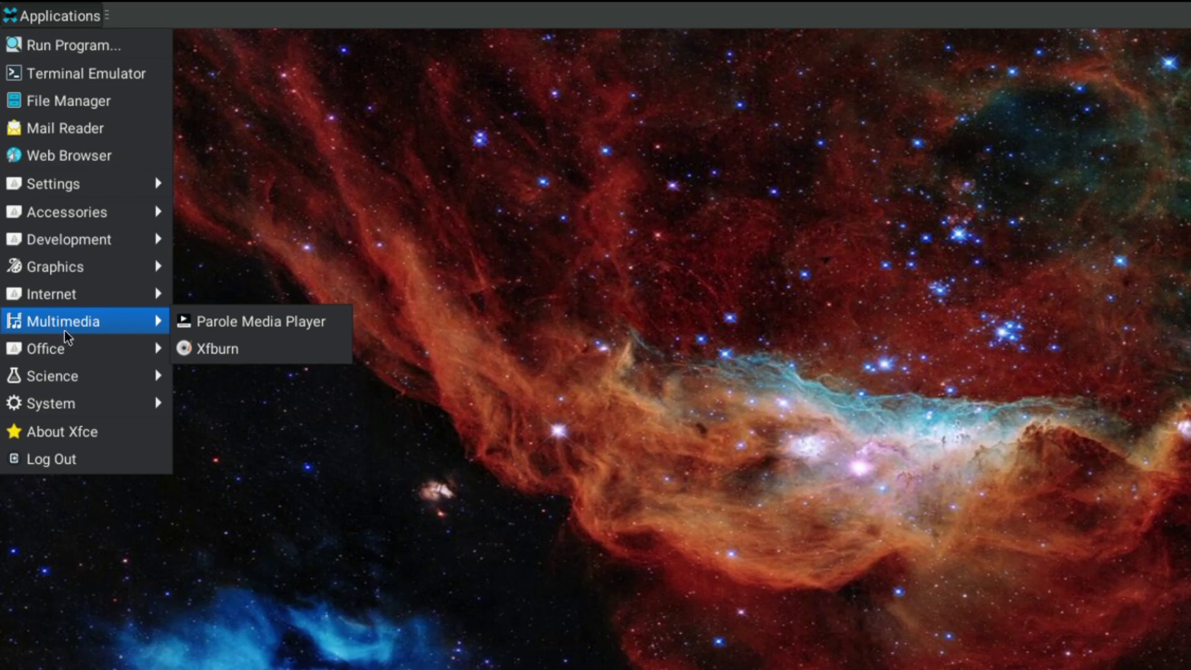
{"action": "mouse_move", "coordinate": [67, 351]}
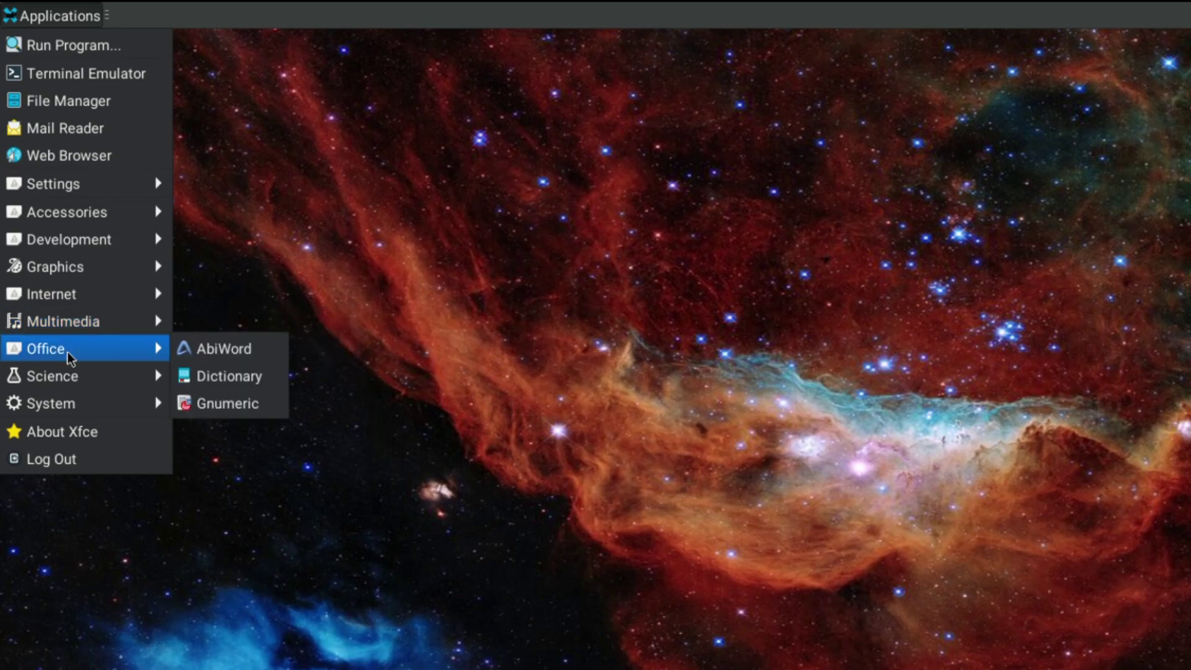
{"action": "mouse_move", "coordinate": [70, 376]}
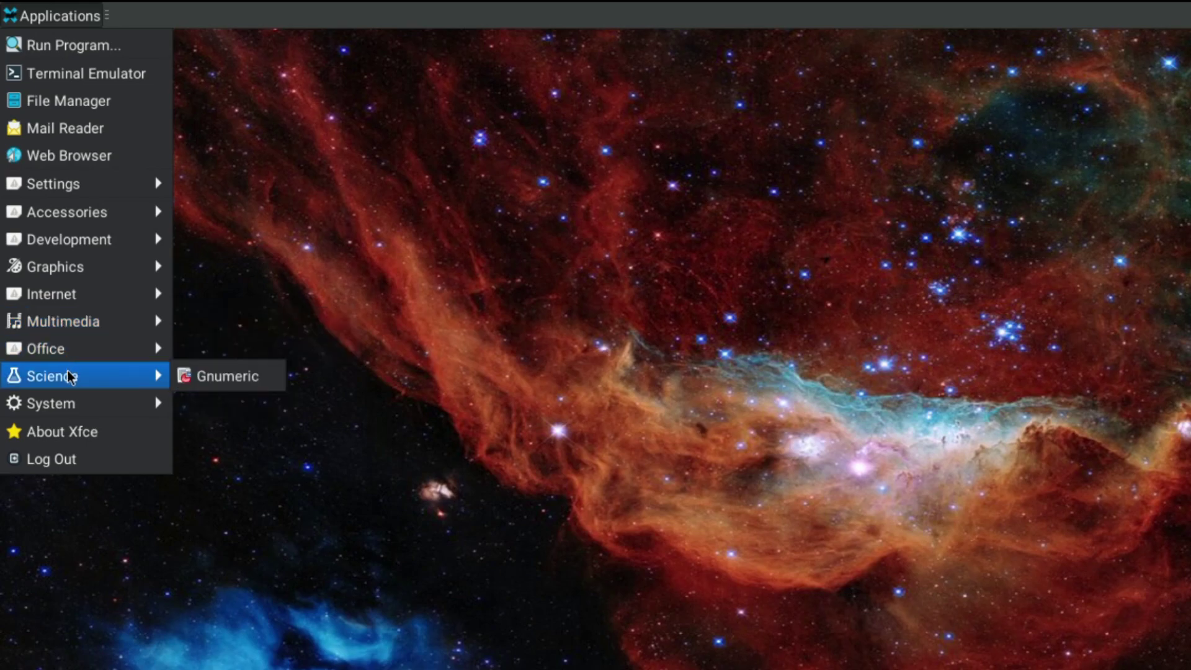
{"action": "mouse_move", "coordinate": [66, 406]}
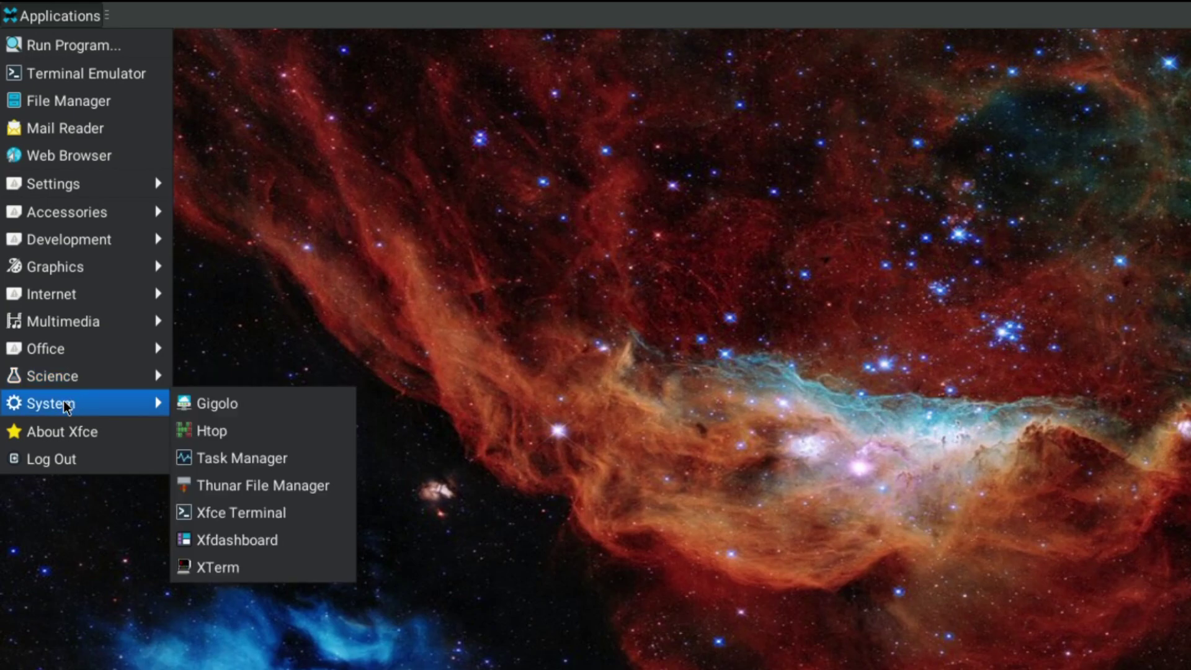
{"action": "left_click", "coordinate": [61, 430]}
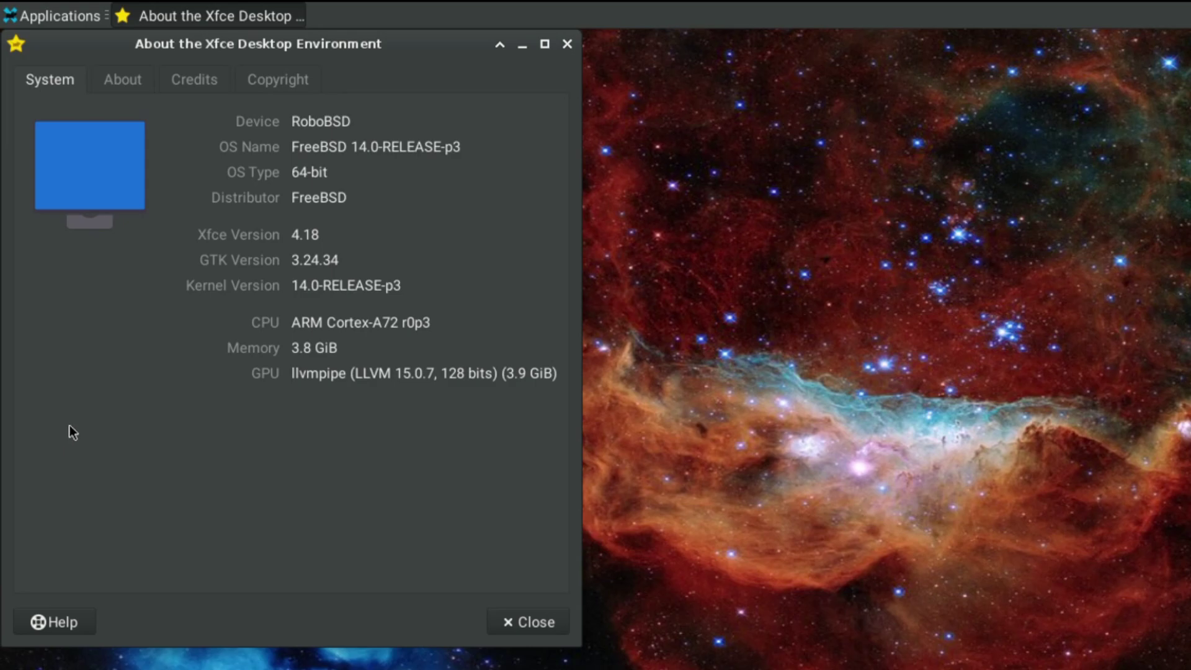
{"action": "left_click", "coordinate": [516, 620]}
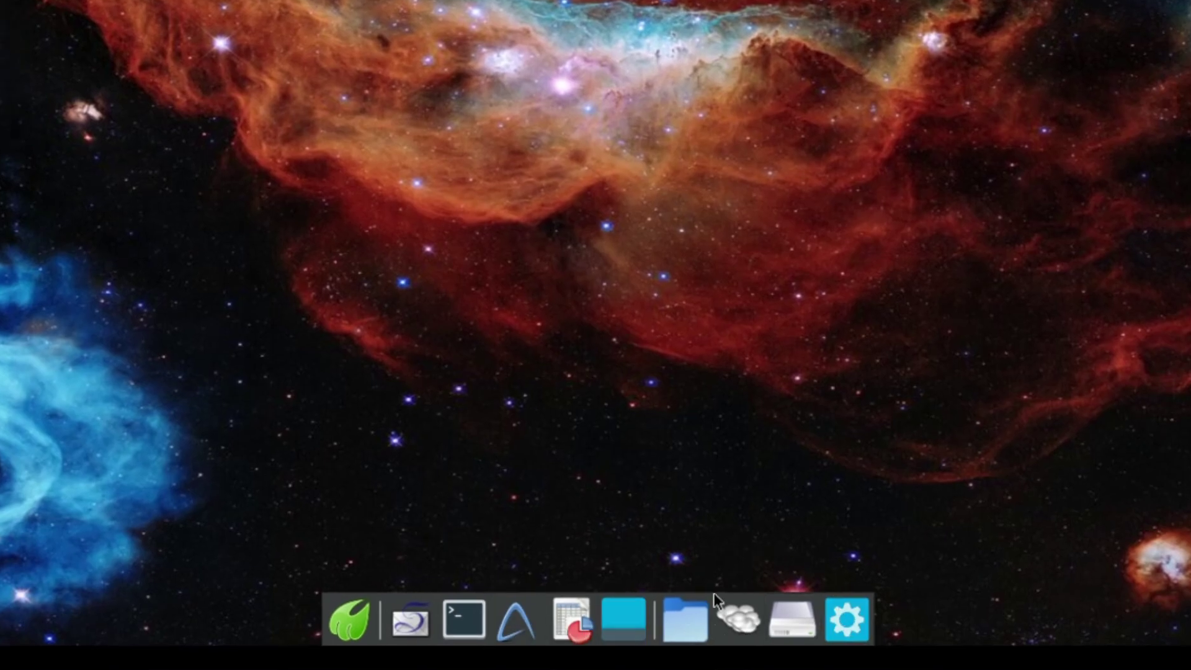
{"action": "left_click", "coordinate": [356, 616]}
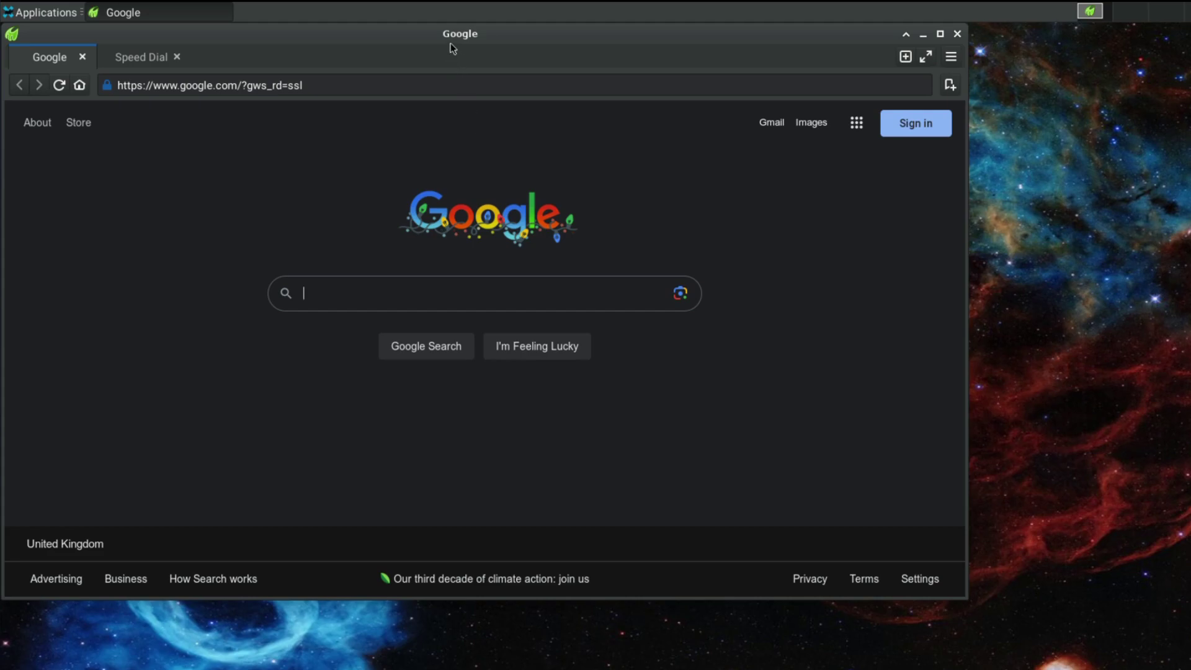
{"action": "left_click_drag", "start_coordinate": [452, 47], "coordinate": [565, 98]}
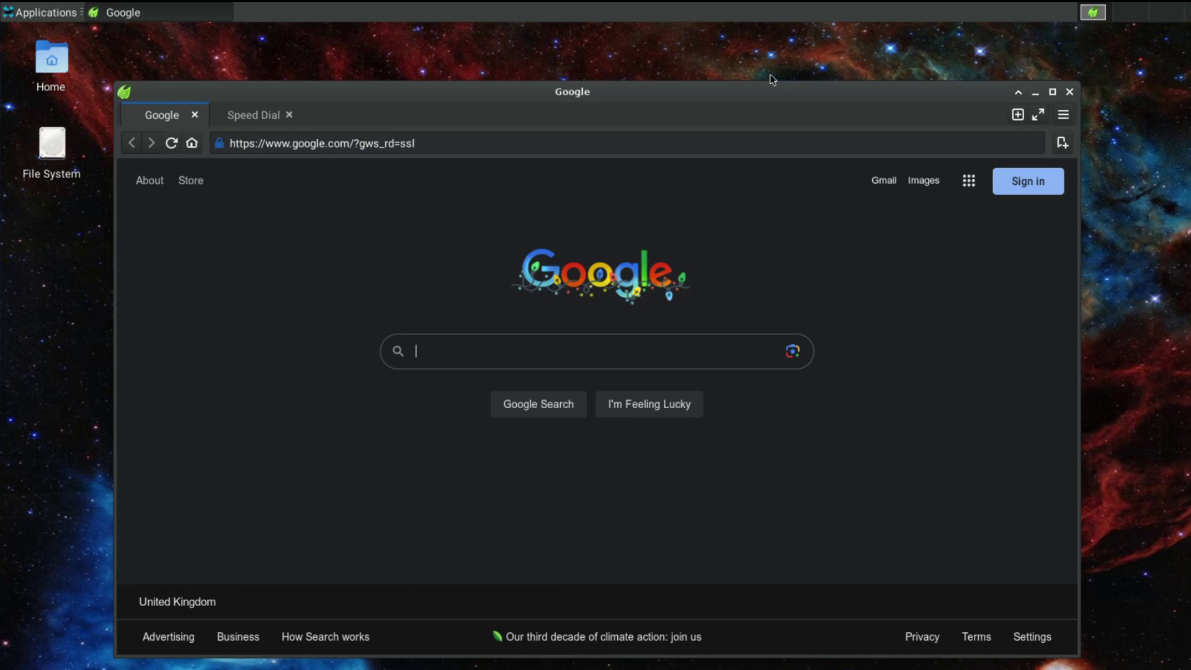
{"action": "left_click", "coordinate": [1070, 92]}
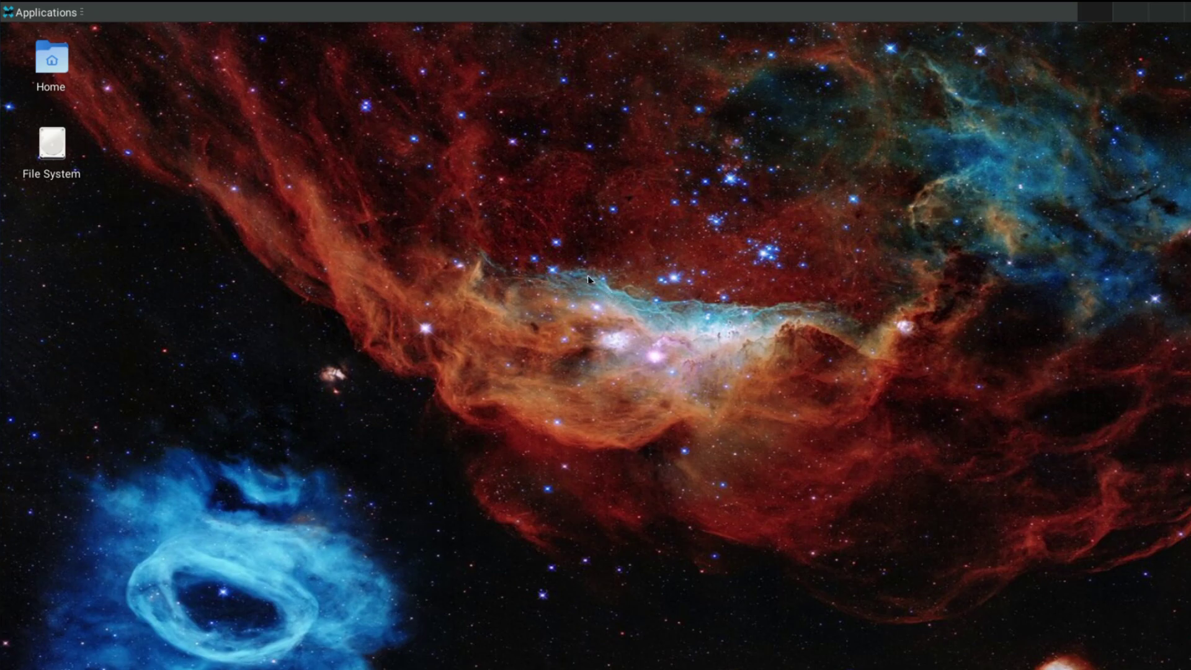
{"action": "left_click", "coordinate": [29, 9]}
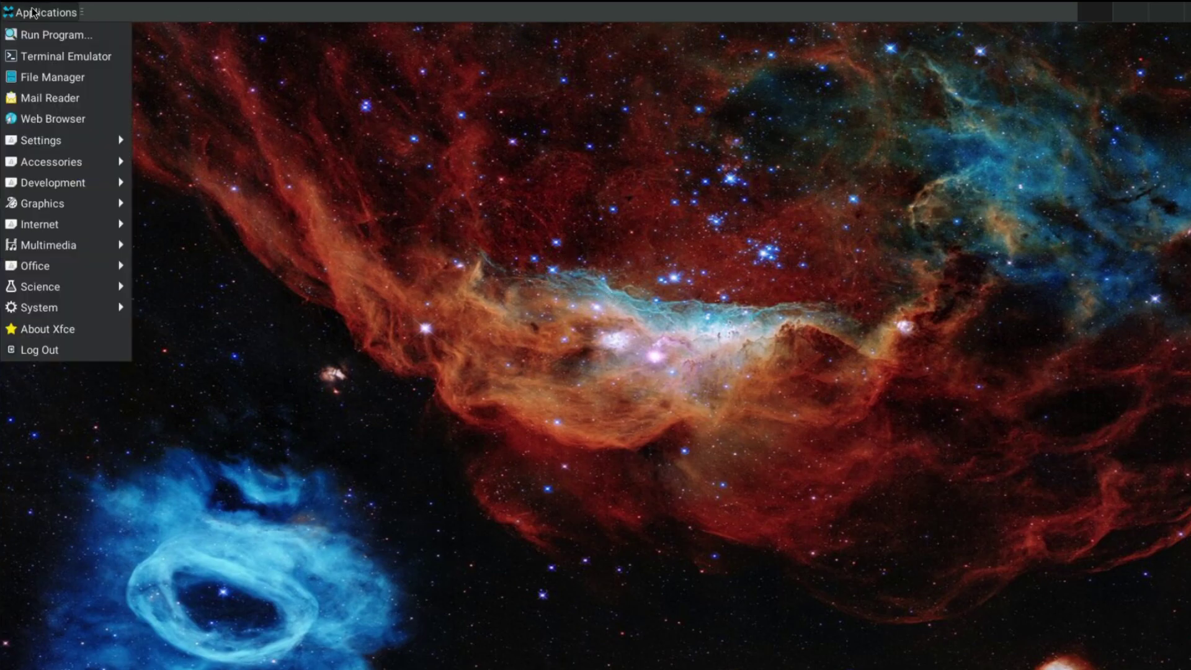
{"action": "left_click", "coordinate": [266, 154]}
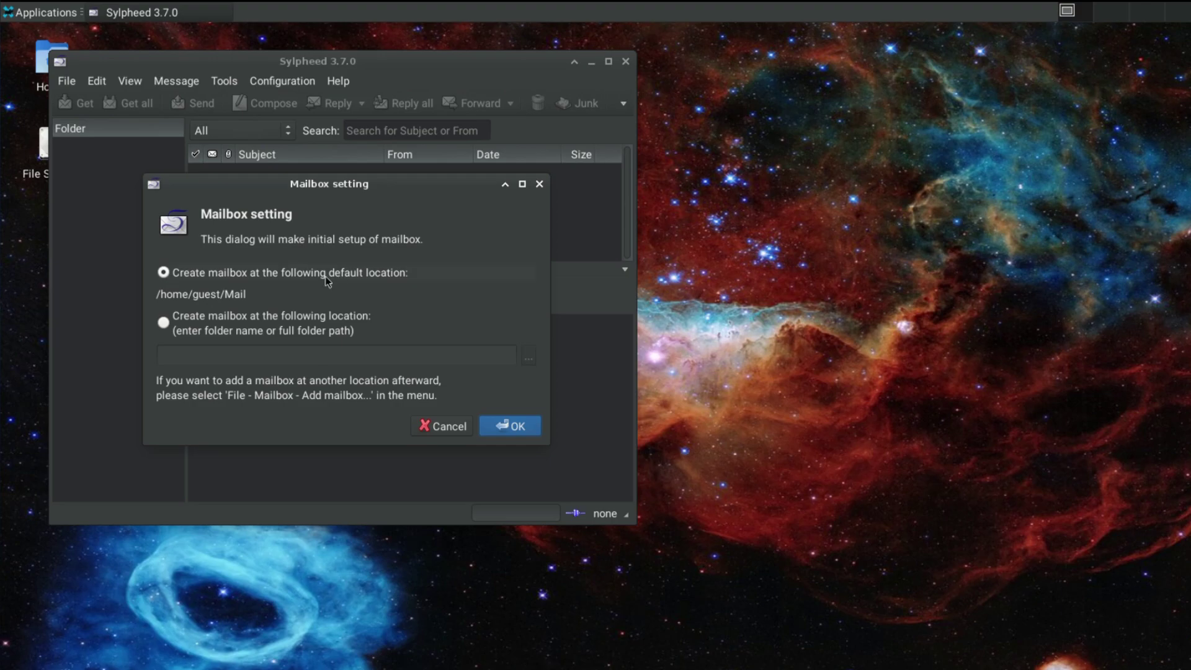
{"action": "left_click", "coordinate": [444, 425]}
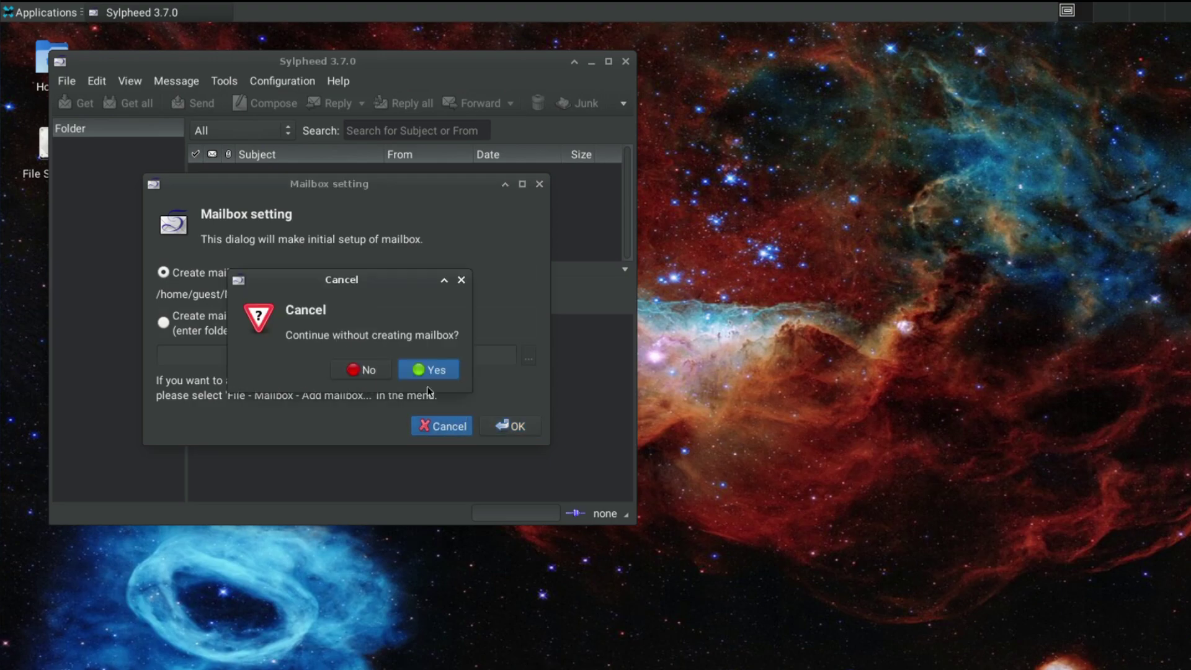
{"action": "left_click", "coordinate": [440, 369]}
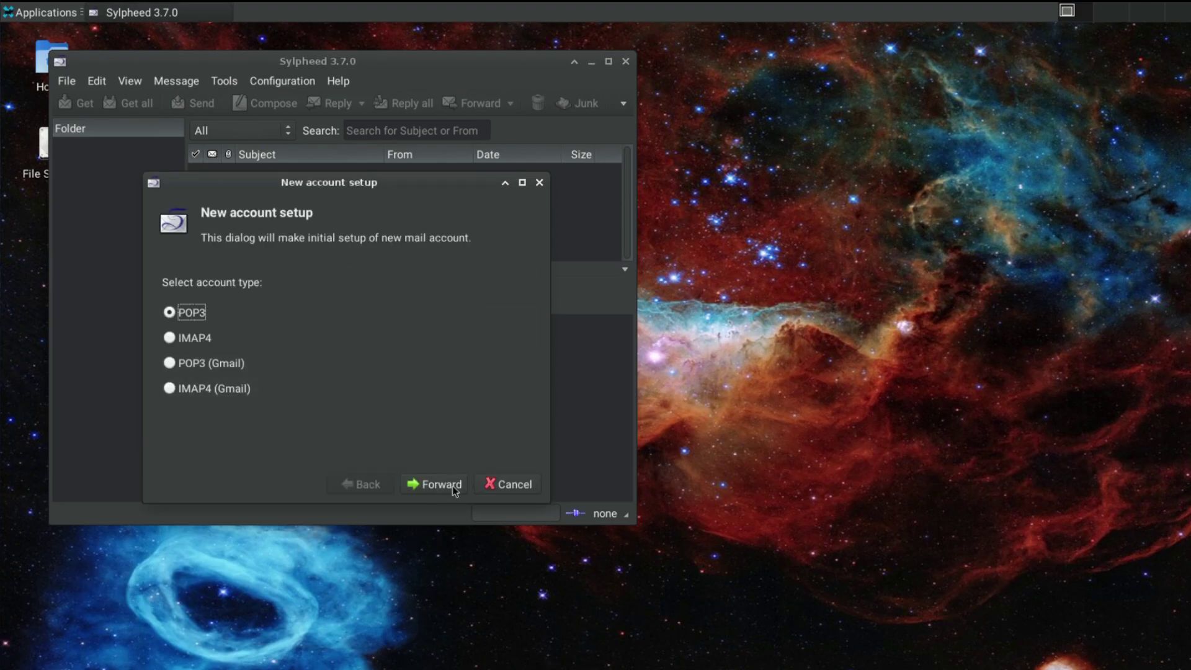
{"action": "left_click", "coordinate": [503, 483]}
{"action": "left_click", "coordinate": [350, 400]}
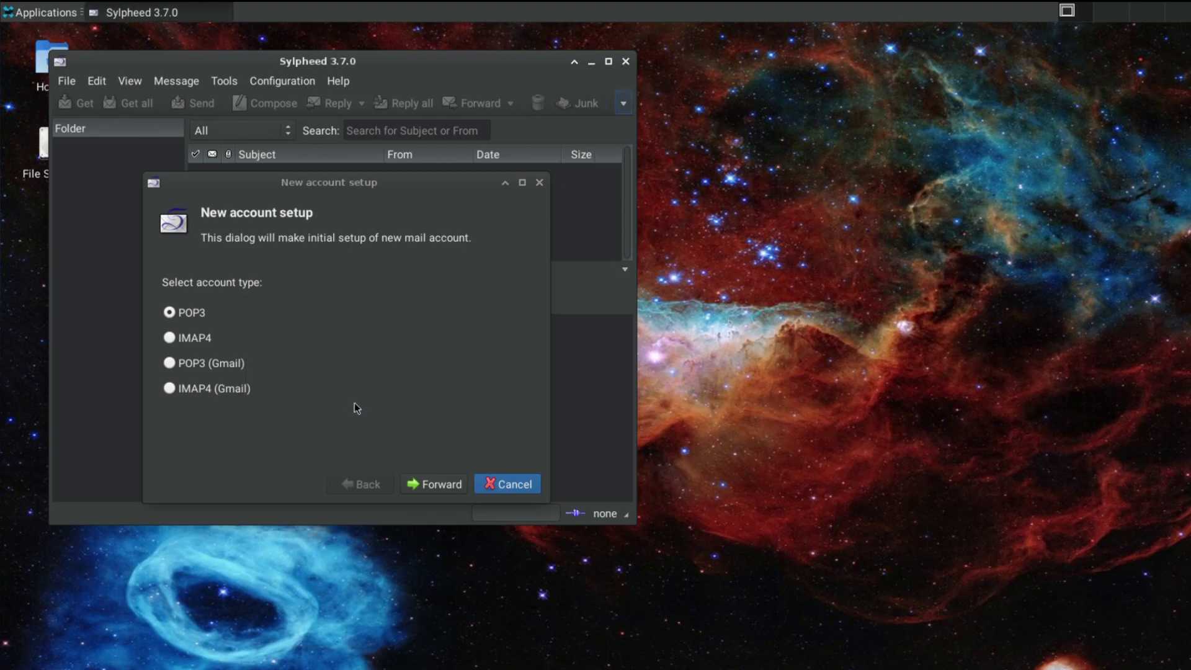
{"action": "left_click", "coordinate": [539, 182]}
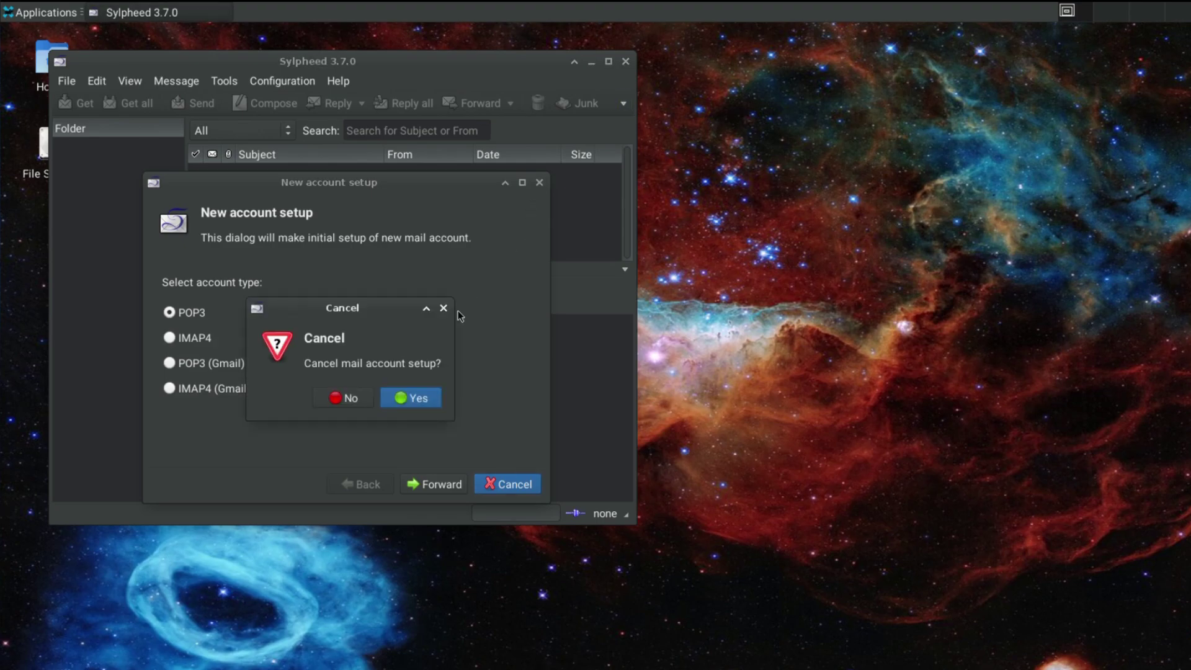
{"action": "left_click", "coordinate": [417, 396]}
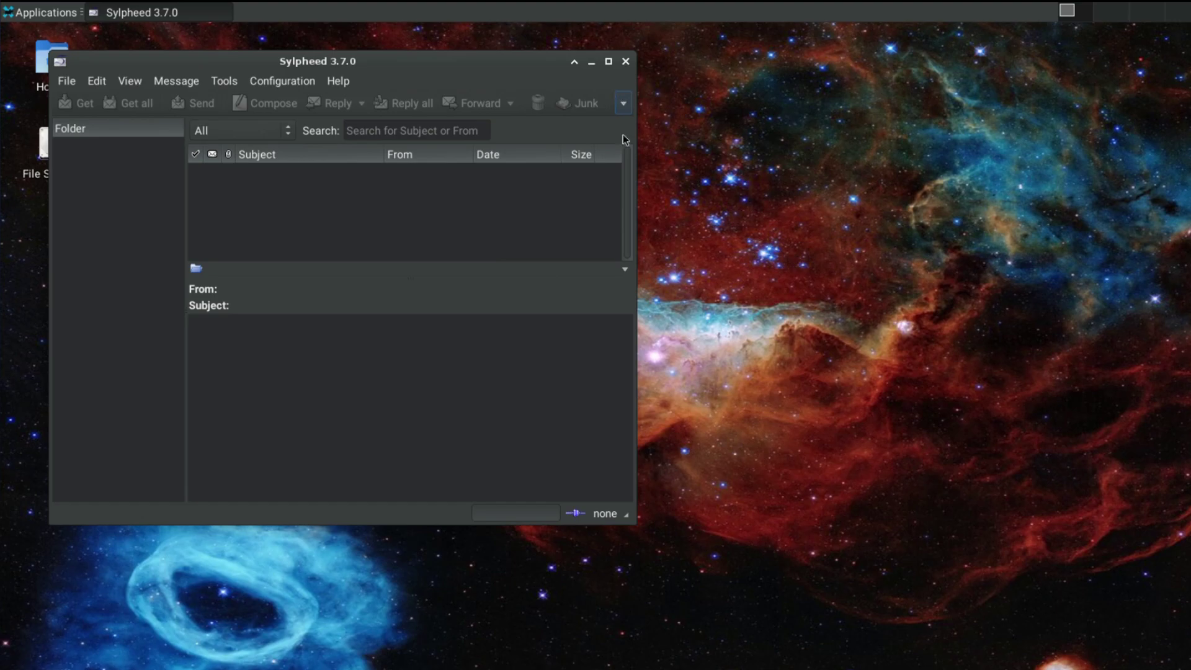
{"action": "left_click", "coordinate": [624, 62]}
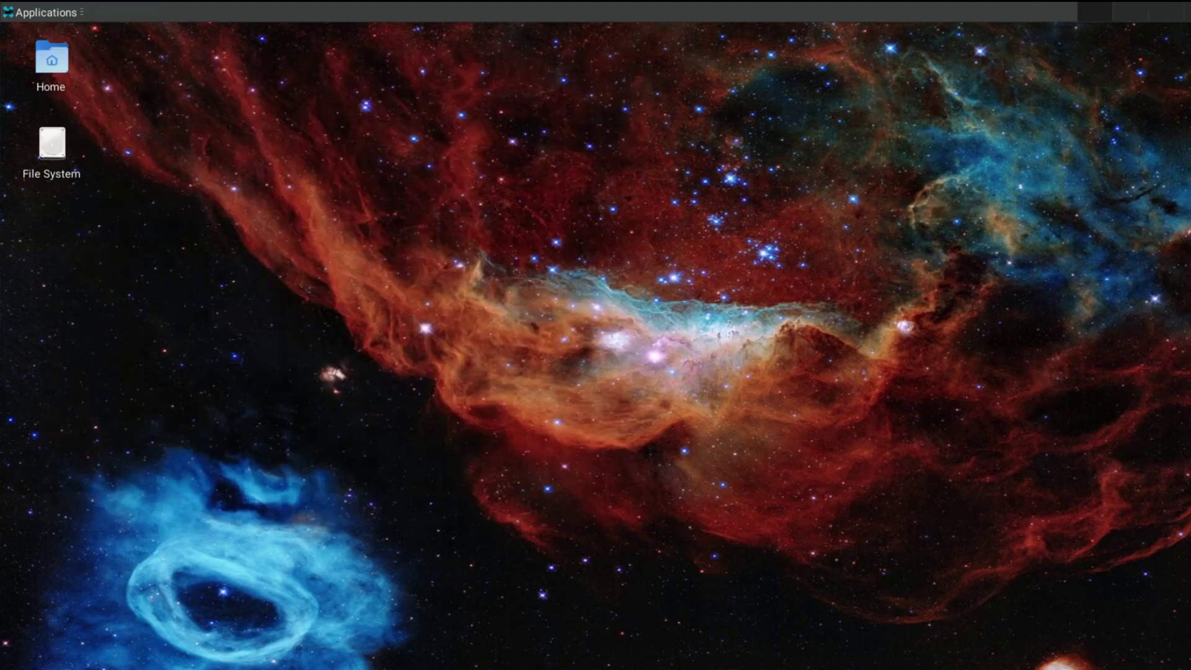
Start a new terminal, centre it, and show system information with uname -a.
{"action": "key", "text": "ctrl+alt+t"}
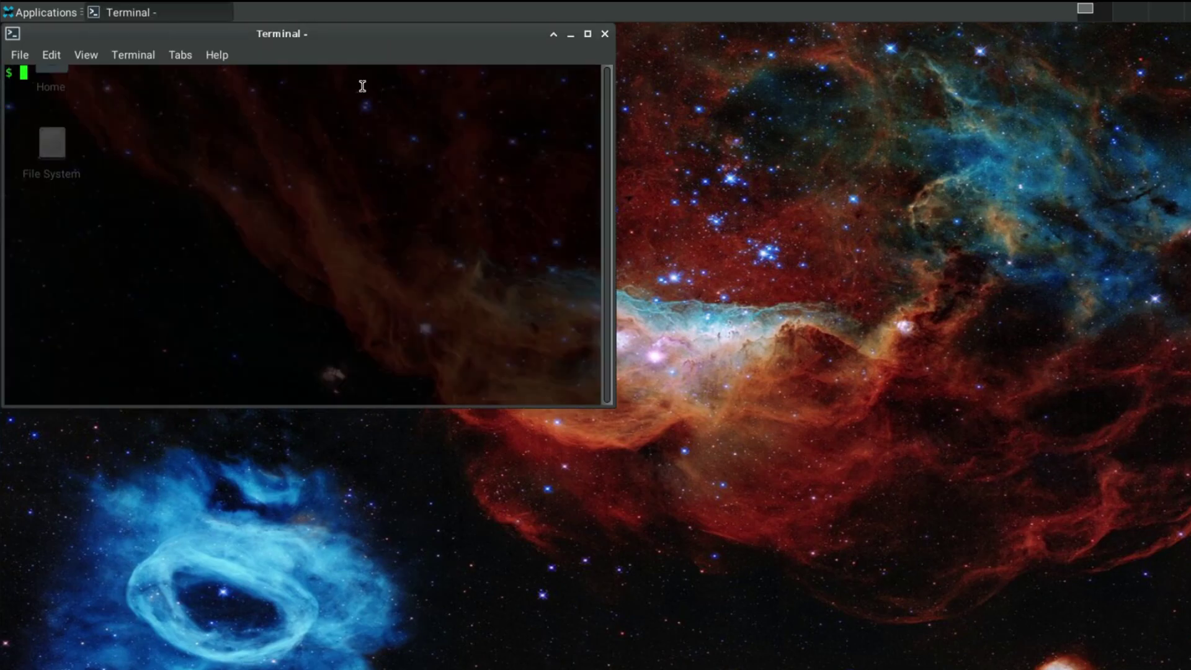
{"action": "left_click_drag", "start_coordinate": [342, 46], "coordinate": [524, 86]}
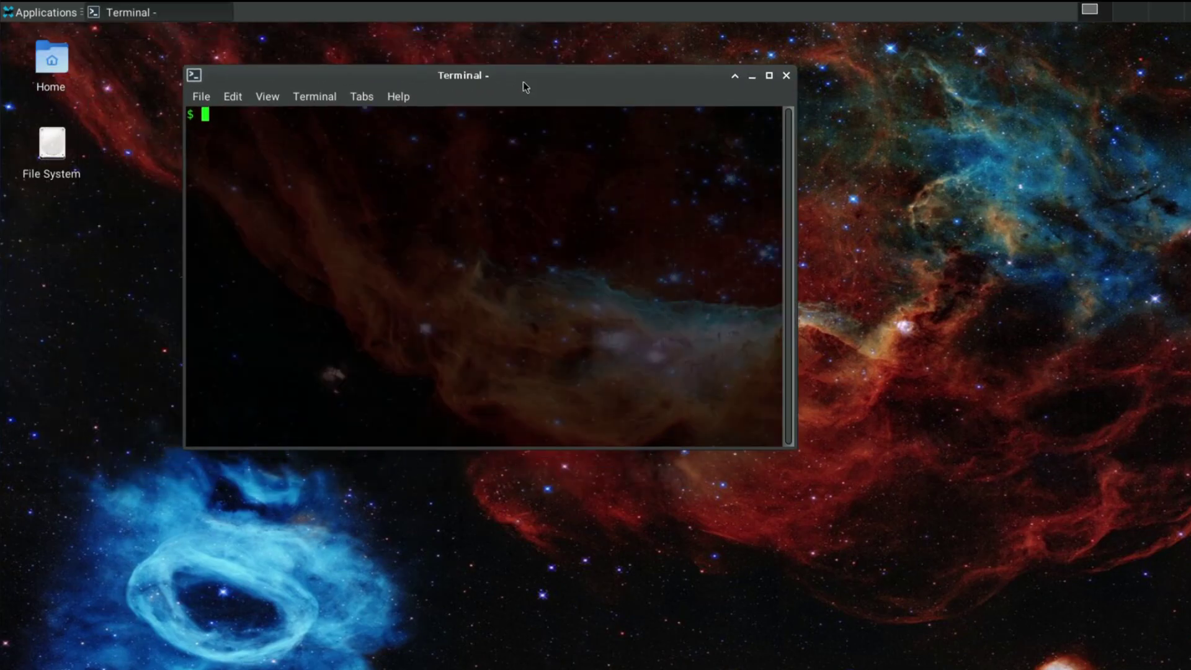
{"action": "type", "text": "una"}
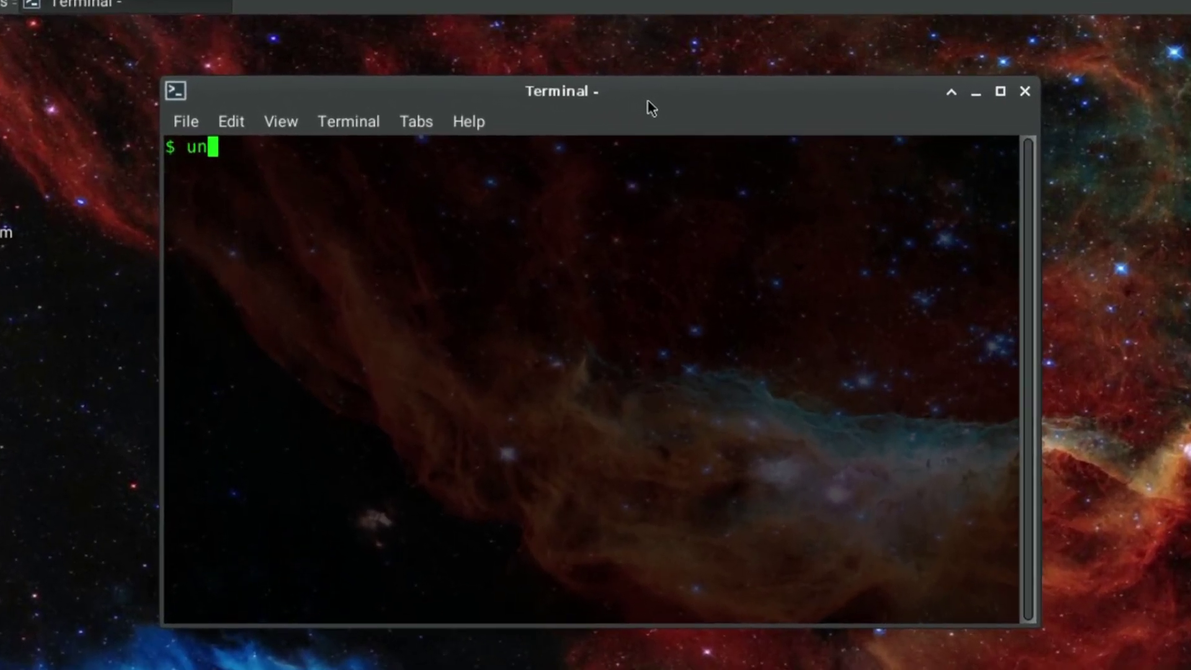
{"action": "type", "text": "me -a"}
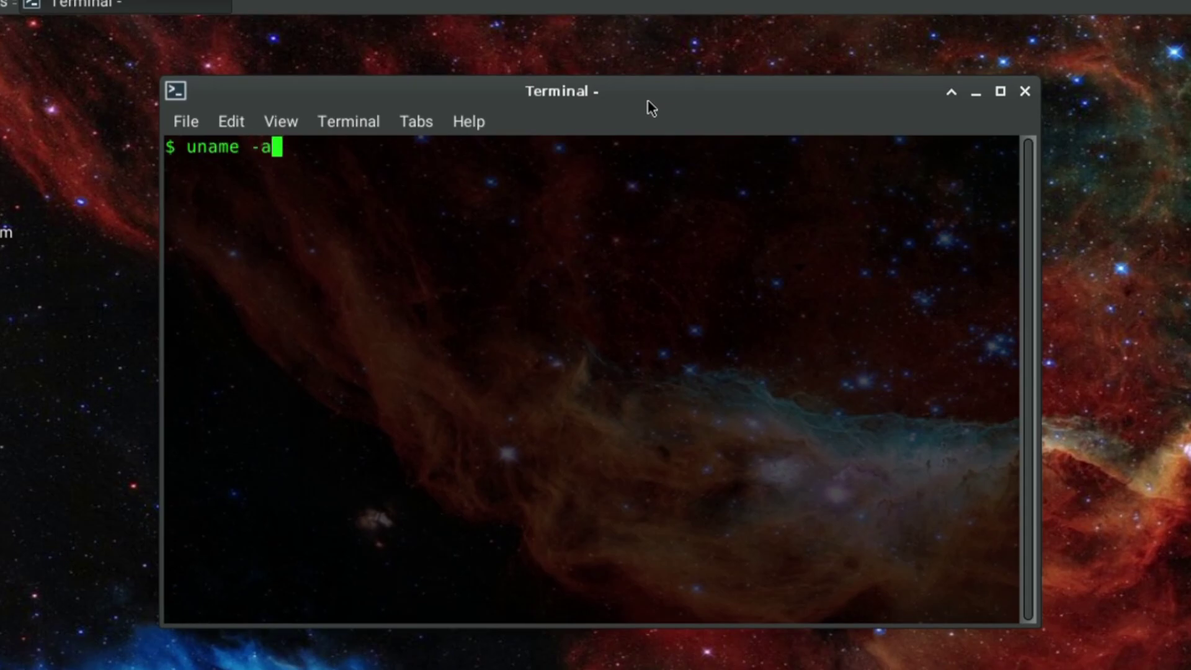
{"action": "key", "text": "Return"}
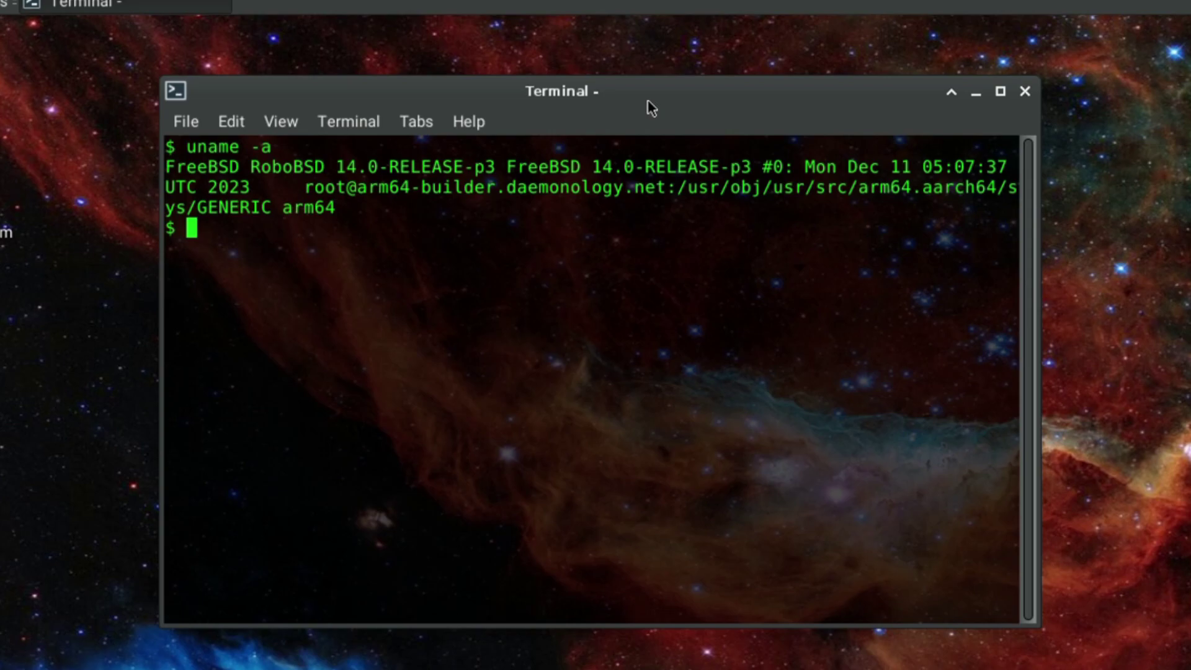
Run htop to view processes, then quit it and list filesystem usage with df.
{"action": "type", "text": "htop"}
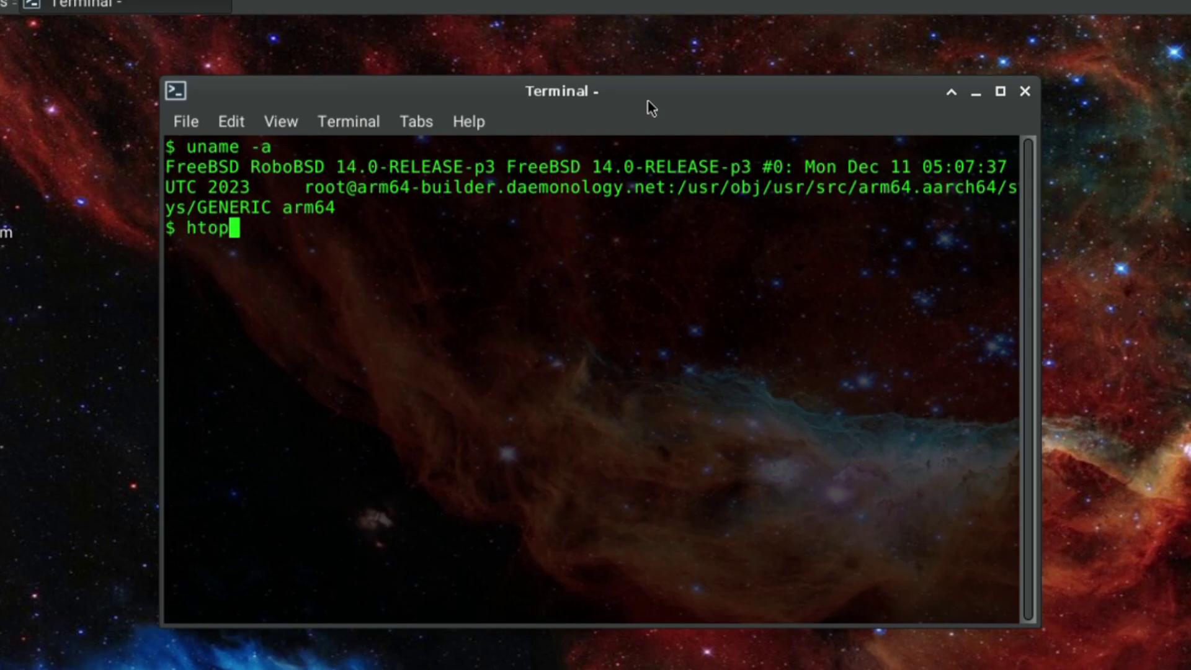
{"action": "key", "text": "Return"}
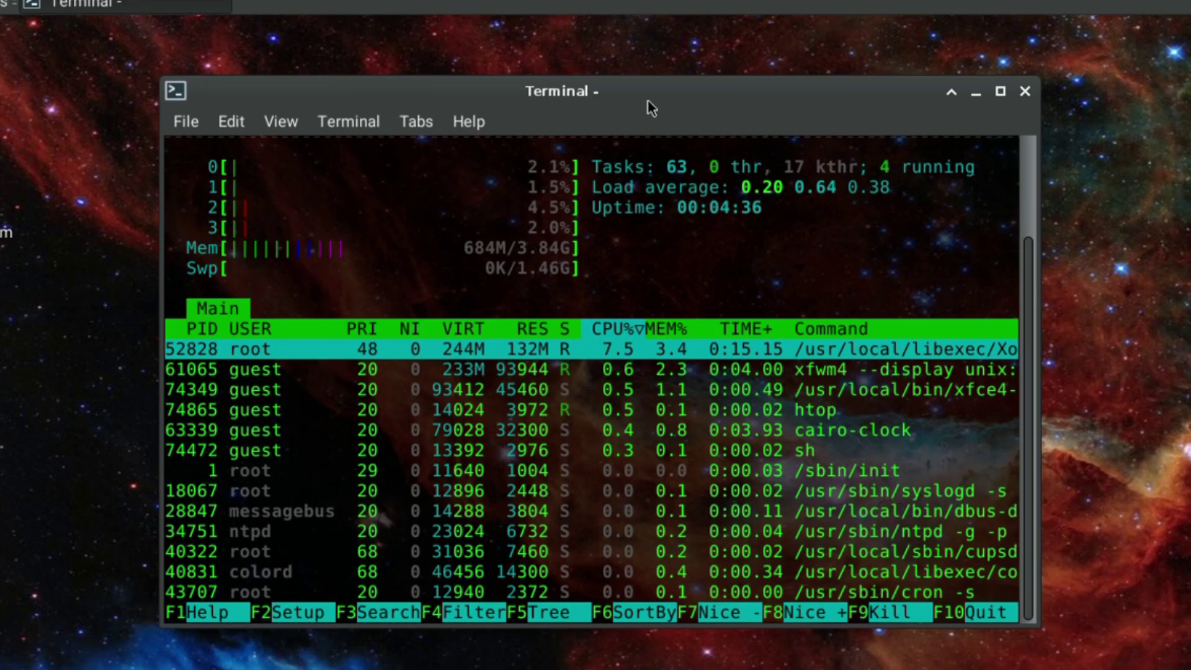
{"action": "type", "text": "q"}
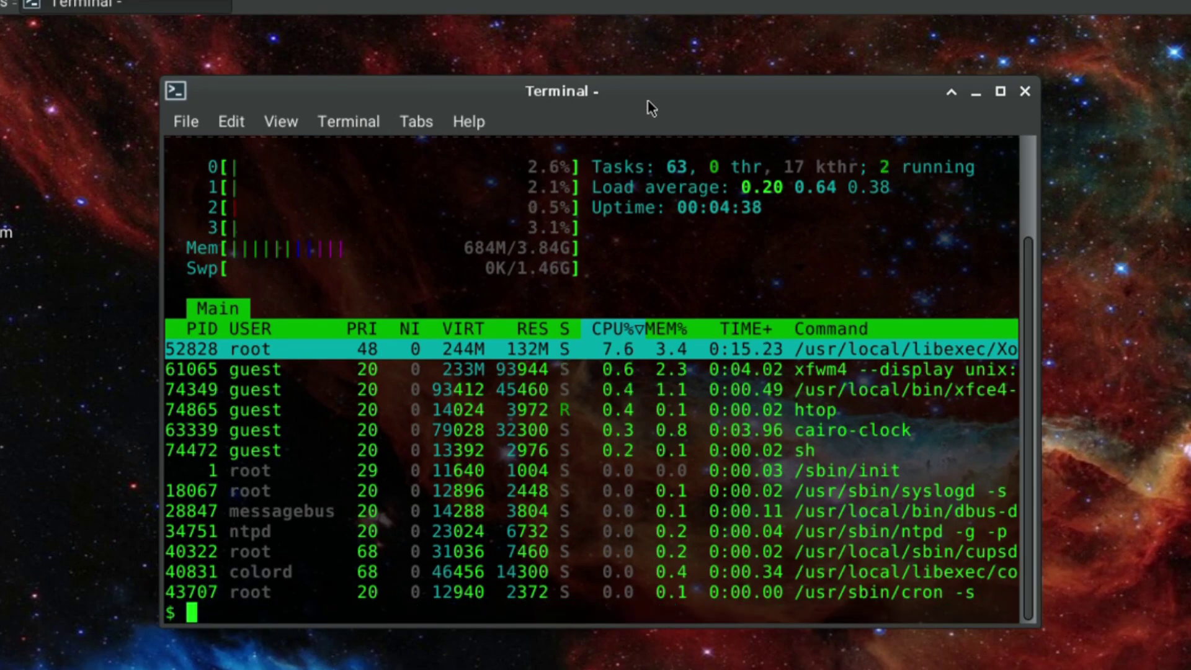
{"action": "type", "text": "df"}
{"action": "key", "text": "Return"}
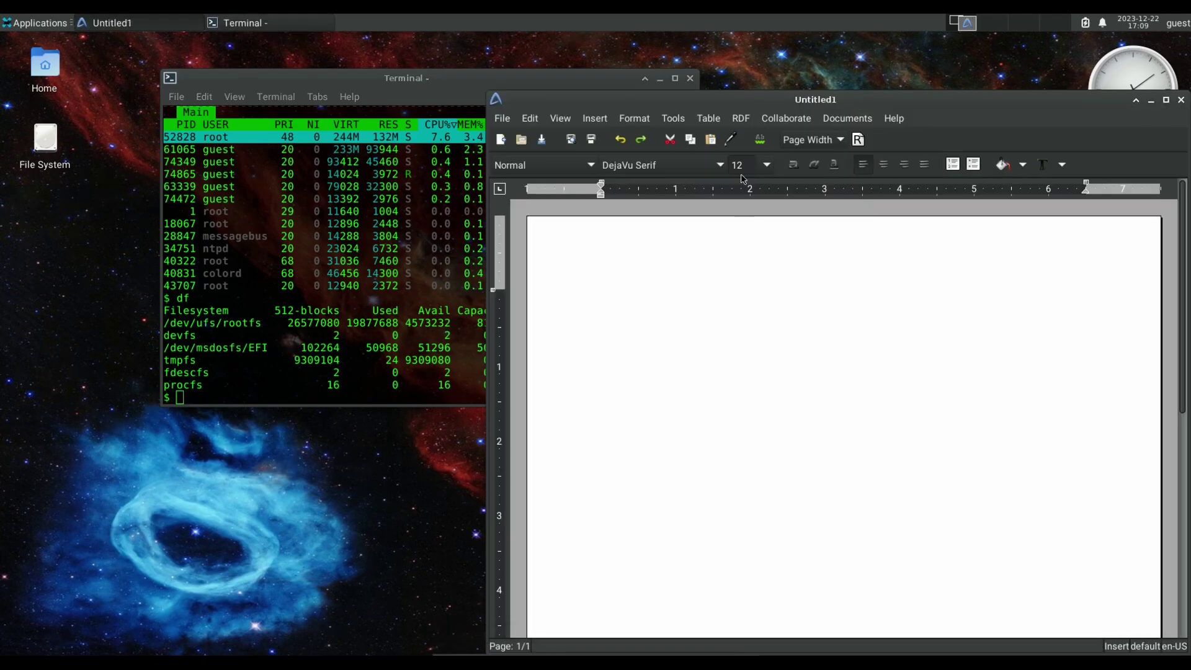
Write 'Hello!' at the top of Untitled1 and set it to 72 pt DejaVu Serif.
{"action": "left_click_drag", "start_coordinate": [738, 102], "coordinate": [366, 59]}
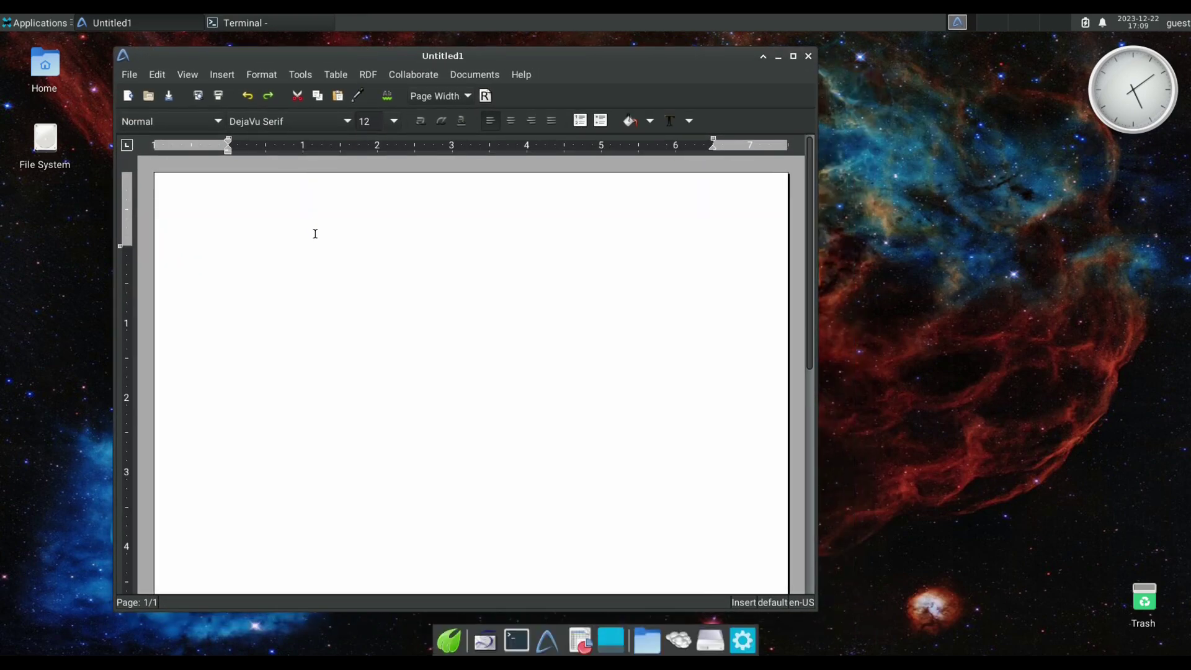
{"action": "type", "text": "Hello!"}
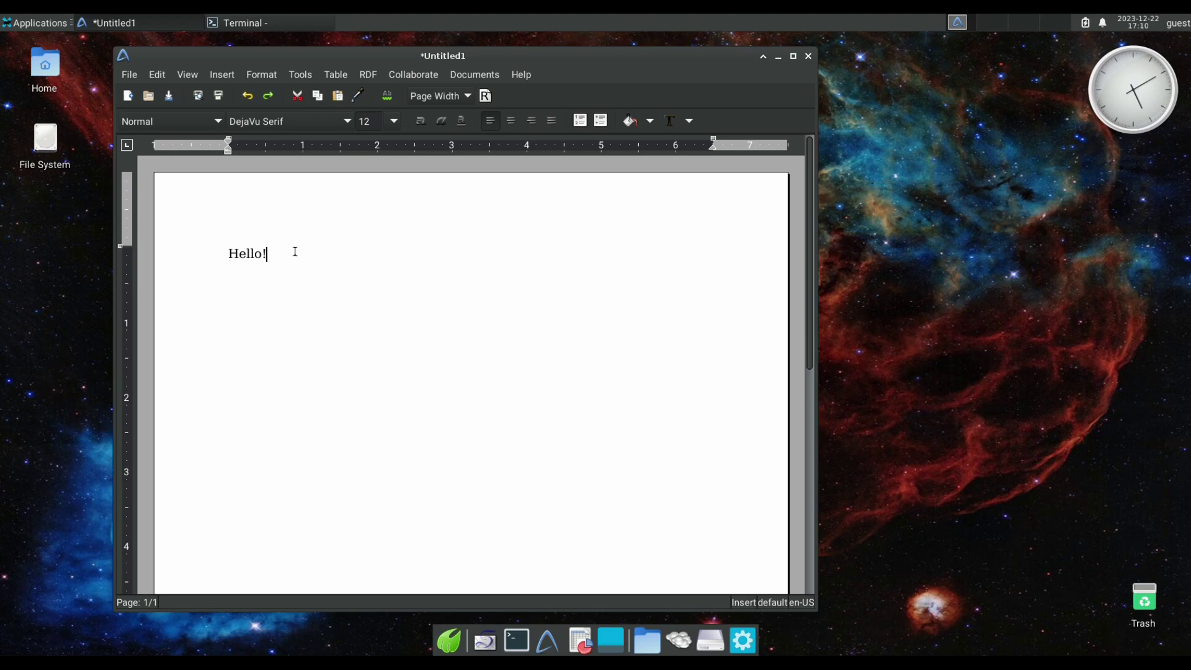
{"action": "left_click_drag", "start_coordinate": [292, 253], "coordinate": [194, 253]}
{"action": "left_click", "coordinate": [394, 121]}
{"action": "left_click", "coordinate": [378, 454]}
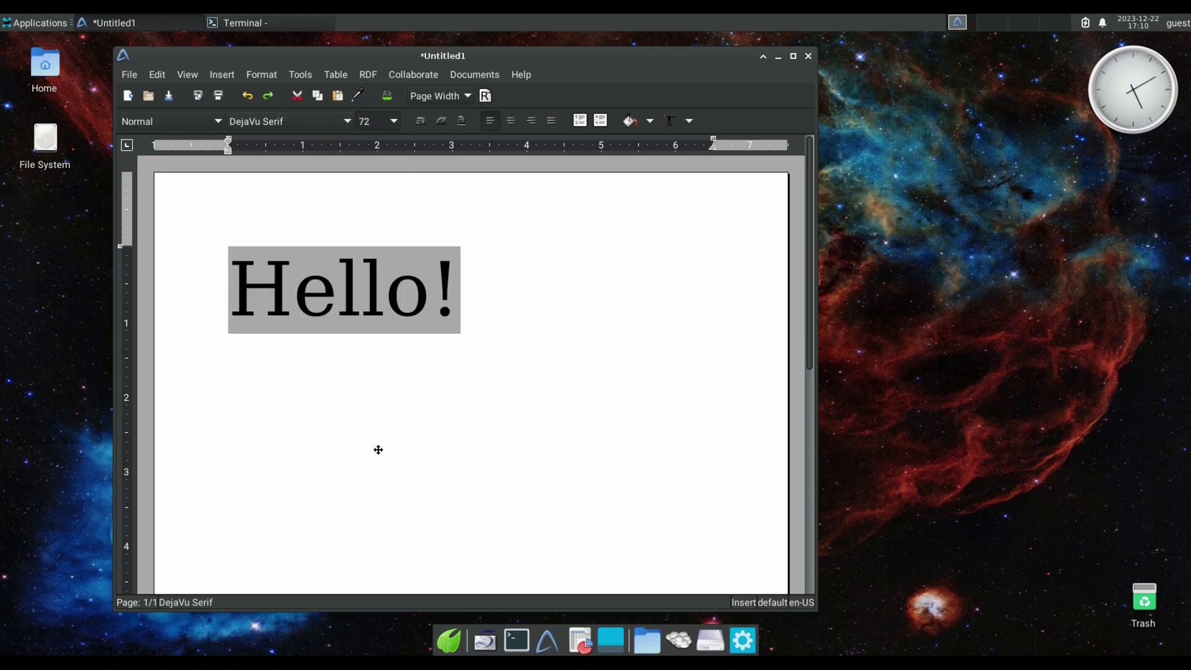
{"action": "left_click", "coordinate": [426, 407]}
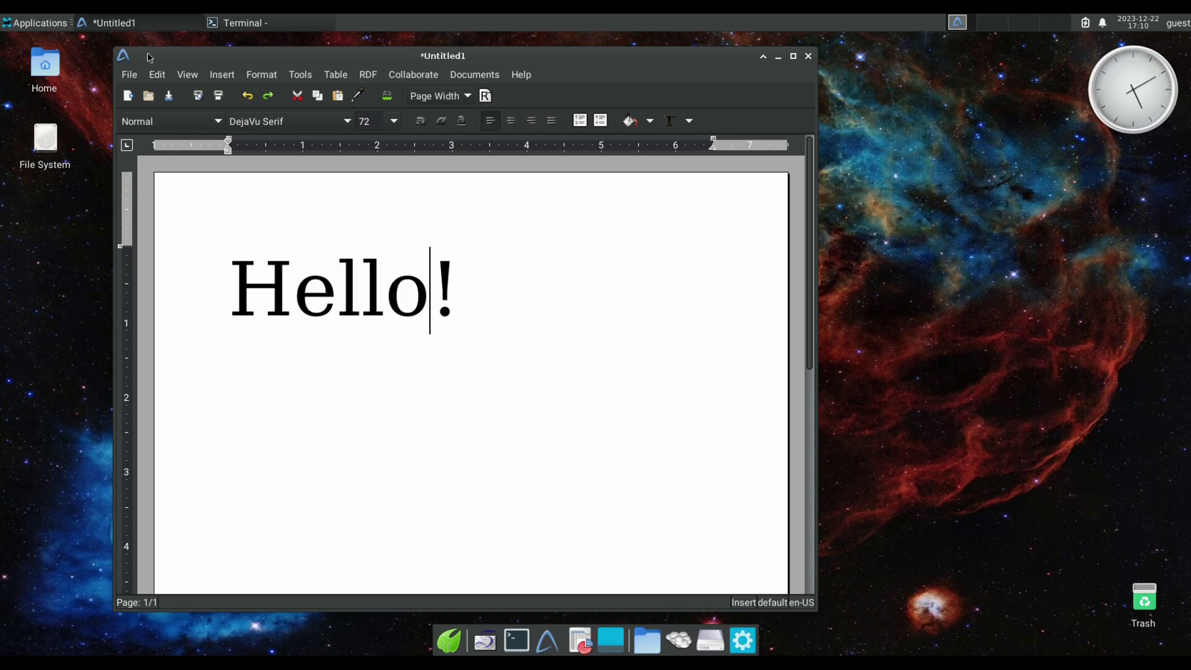
Bring up File > Print with Xerox_B230_Printer selected as the printer.
{"action": "left_click", "coordinate": [129, 75]}
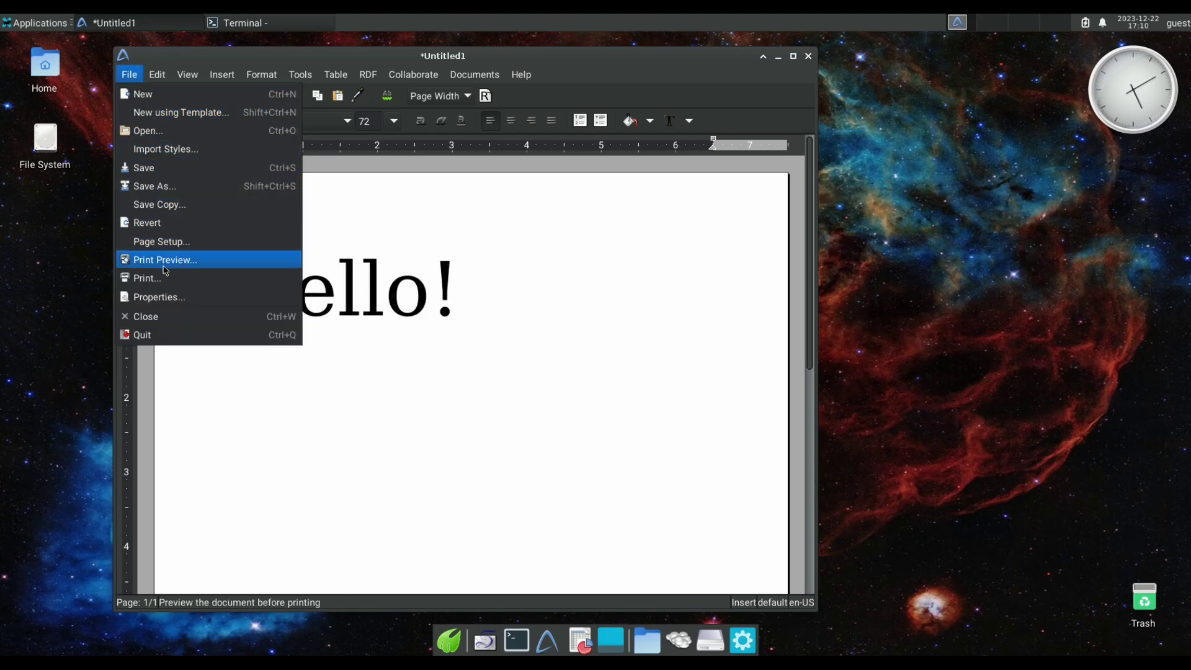
{"action": "left_click", "coordinate": [164, 278]}
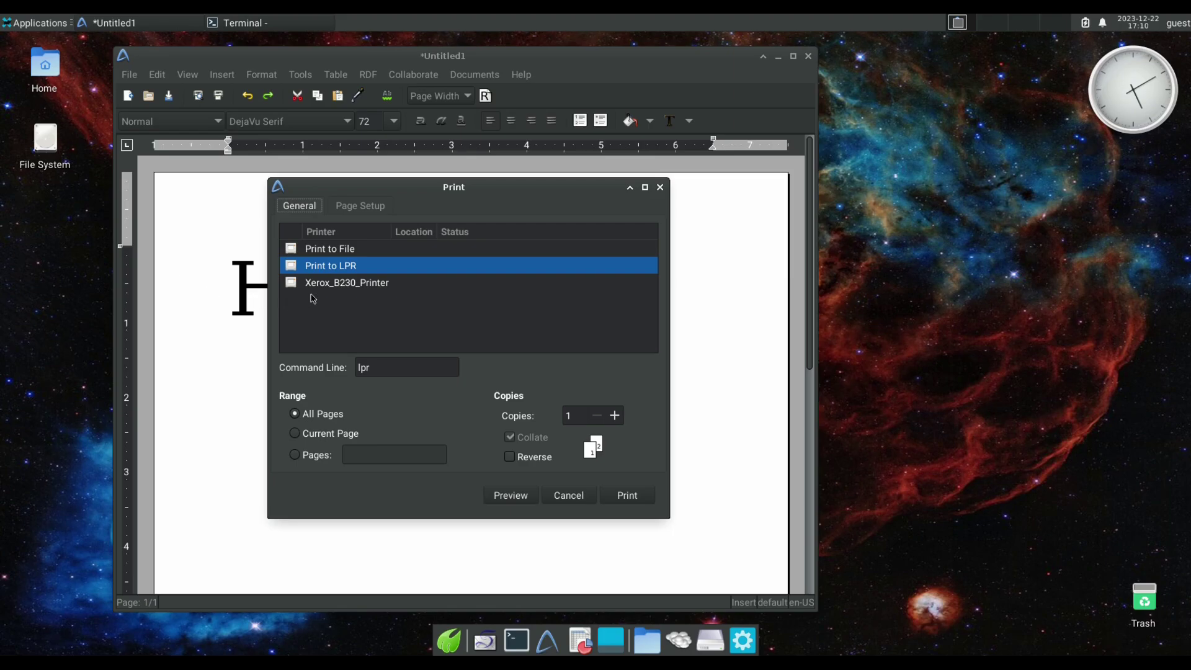
{"action": "left_click", "coordinate": [323, 284]}
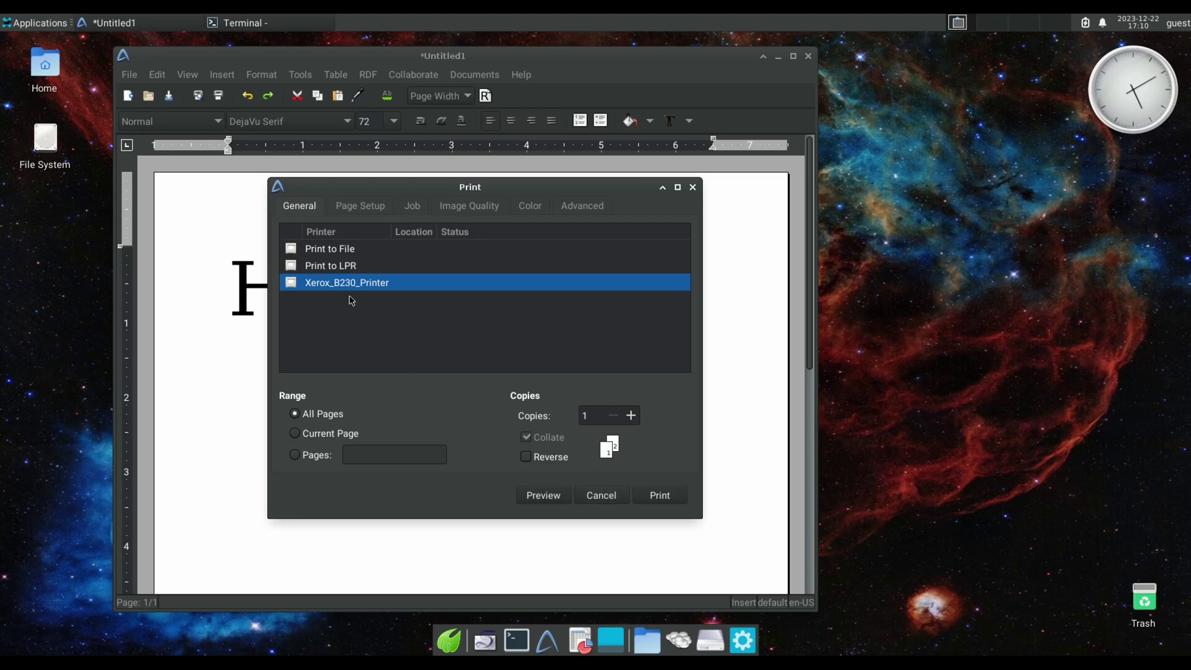
Cancel printing, close AbiWord without saving Hello!, and close the terminal window.
{"action": "left_click", "coordinate": [602, 495]}
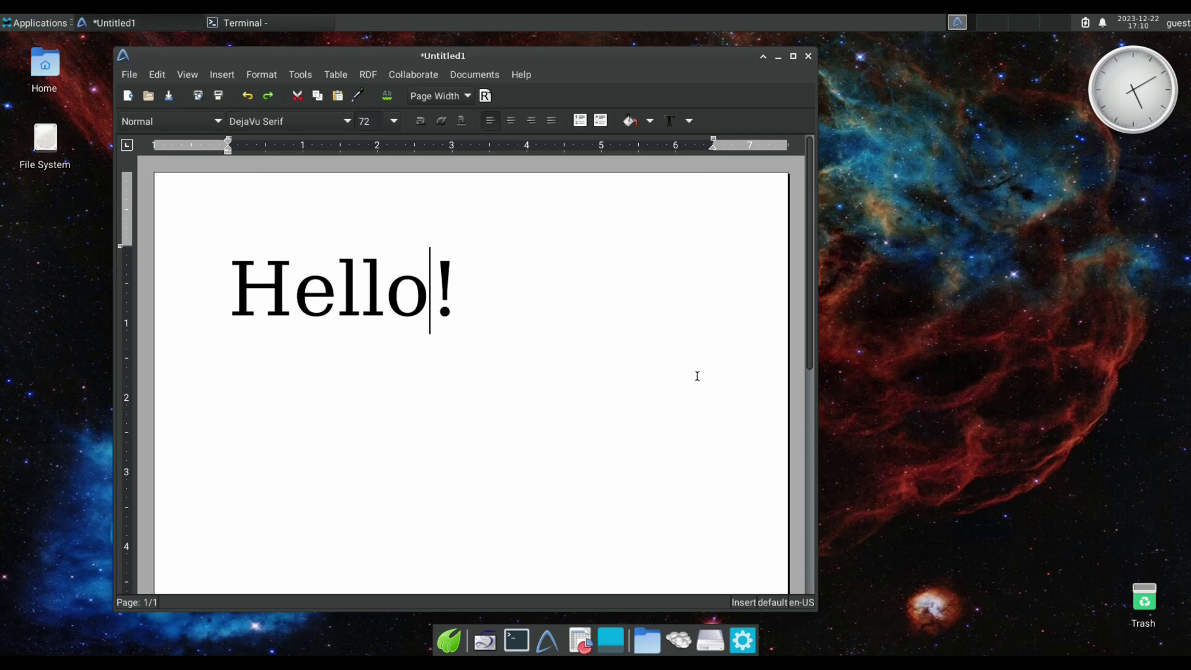
{"action": "left_click", "coordinate": [808, 56]}
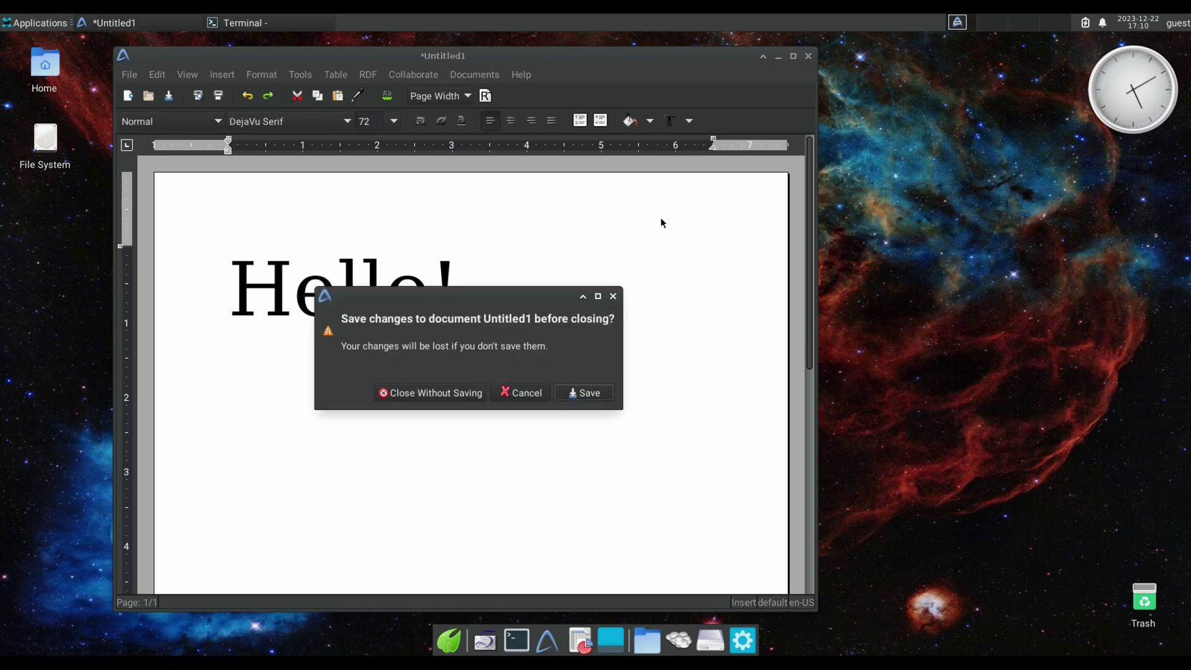
{"action": "left_click", "coordinate": [444, 394]}
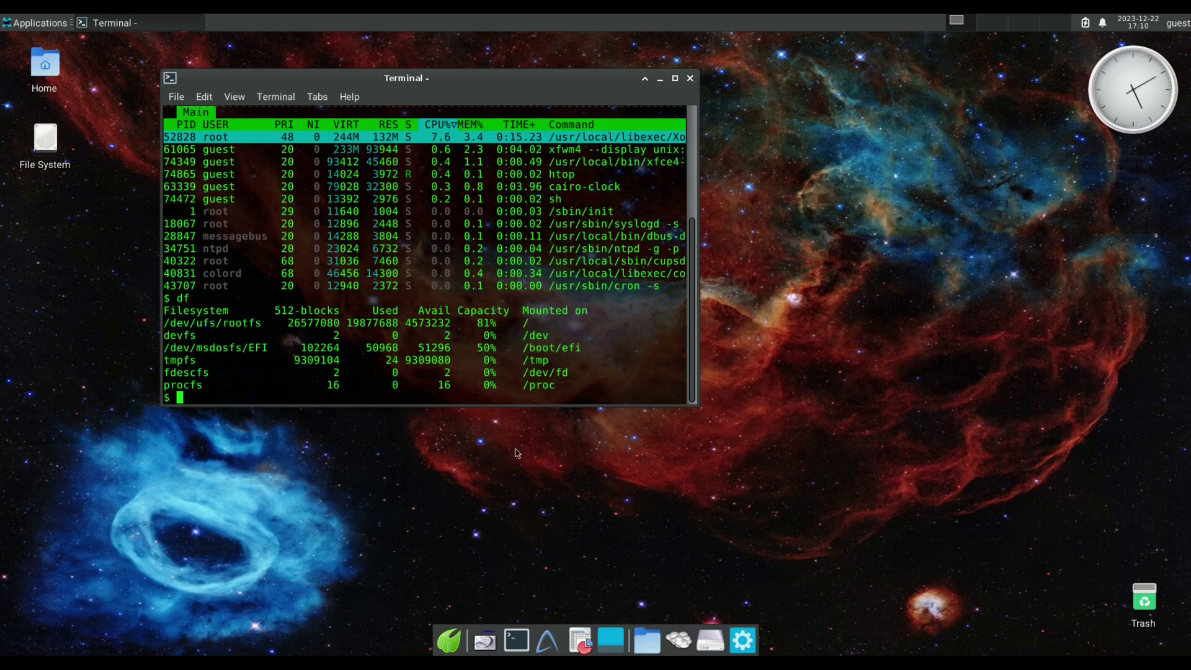
{"action": "left_click", "coordinate": [691, 83]}
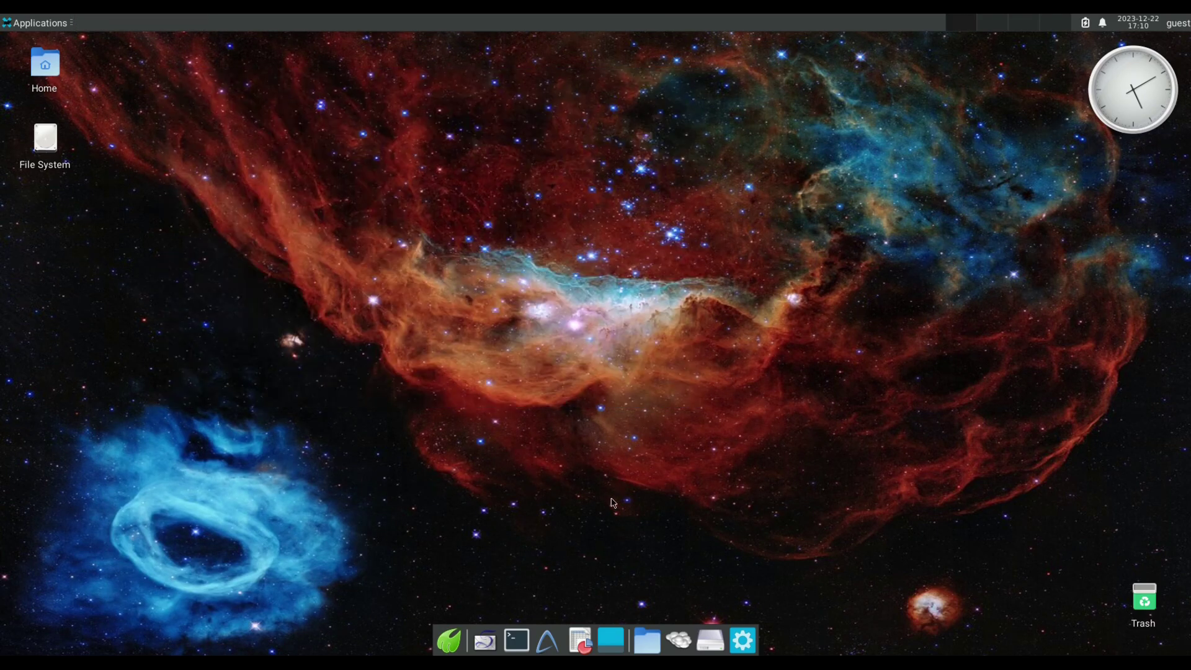
{"action": "left_click", "coordinate": [576, 639]}
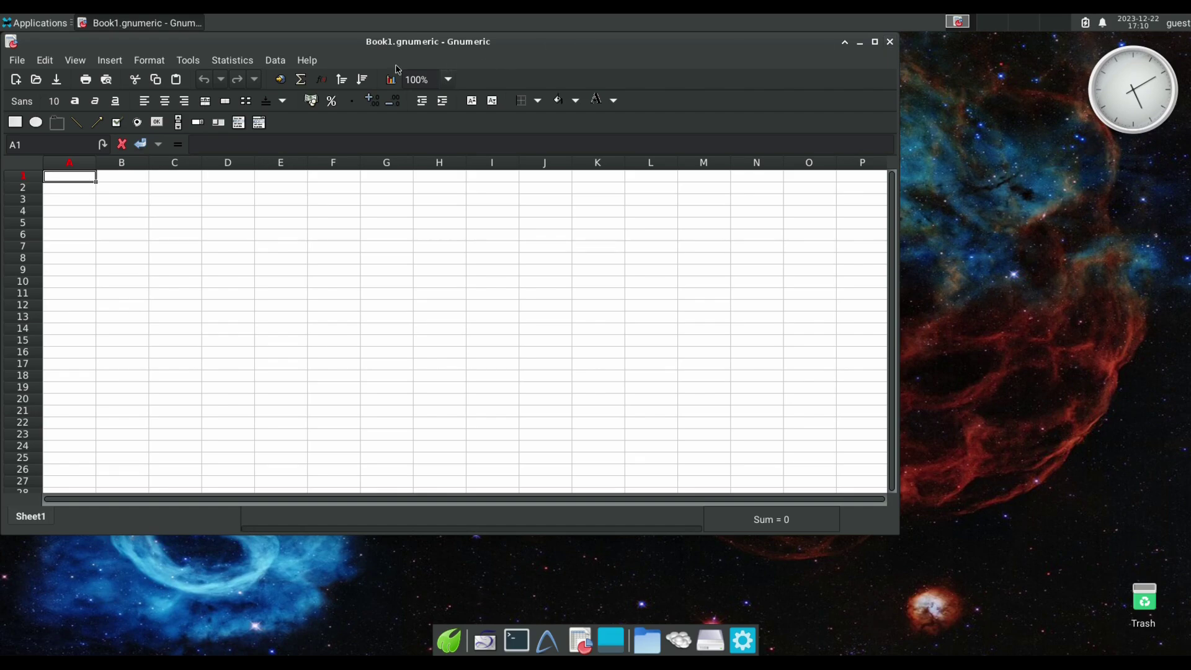
{"action": "left_click", "coordinate": [307, 59]}
{"action": "left_click", "coordinate": [340, 174]}
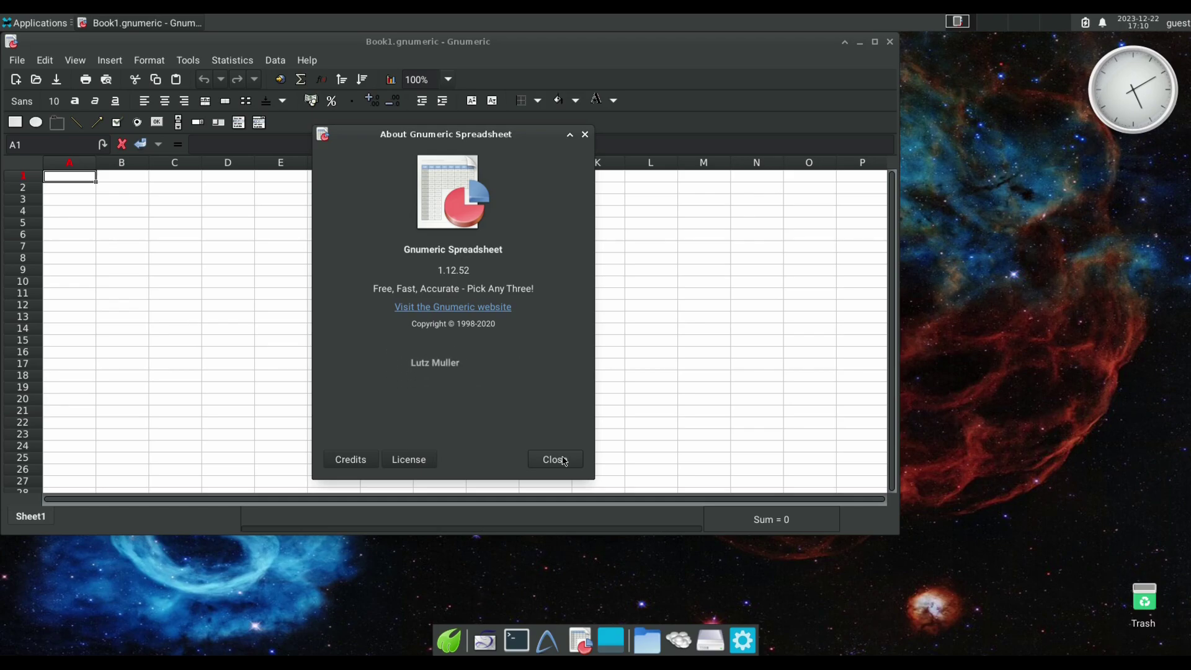
{"action": "left_click", "coordinate": [563, 459]}
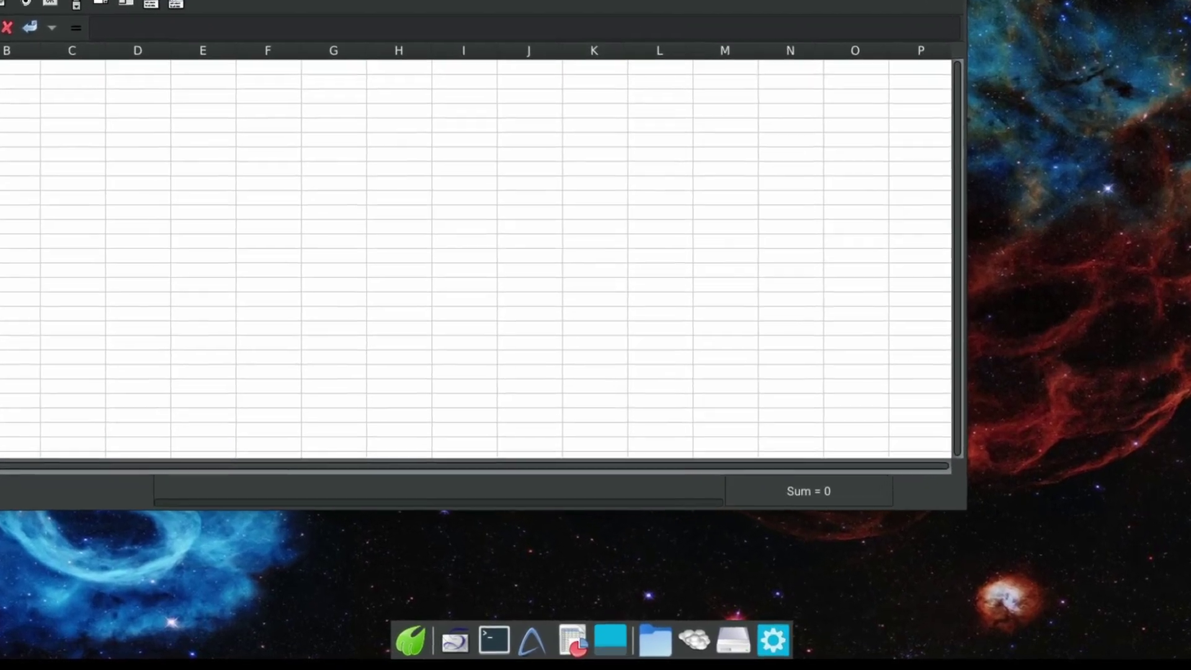
{"action": "left_click", "coordinate": [890, 42]}
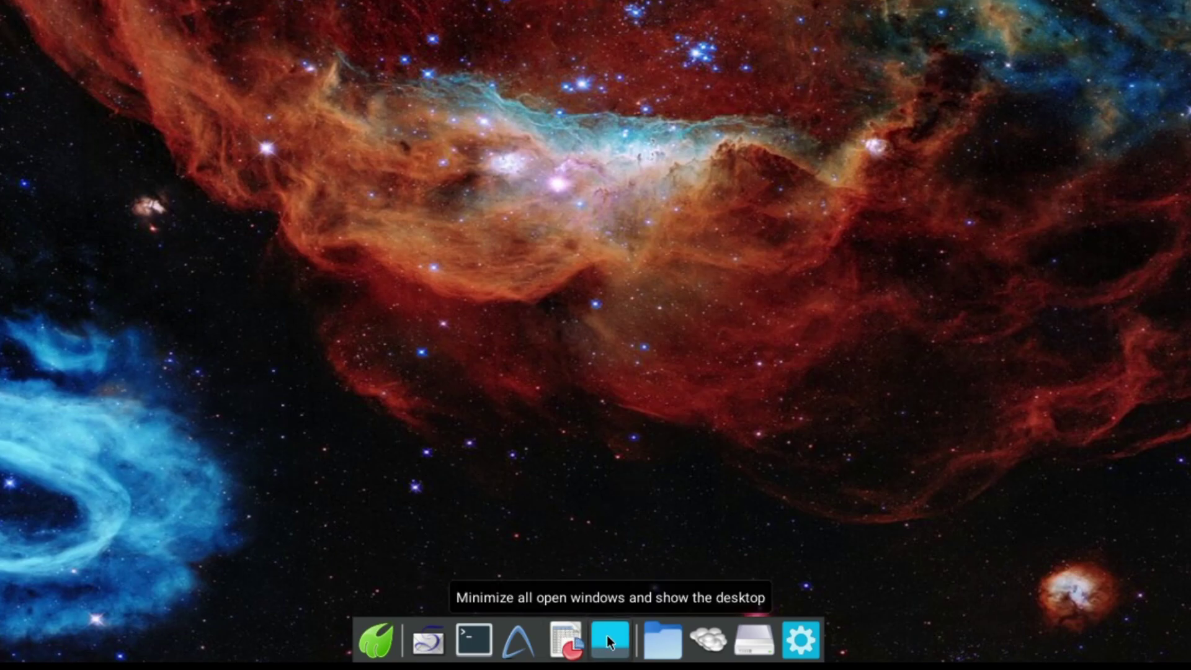
{"action": "right_click", "coordinate": [664, 635]}
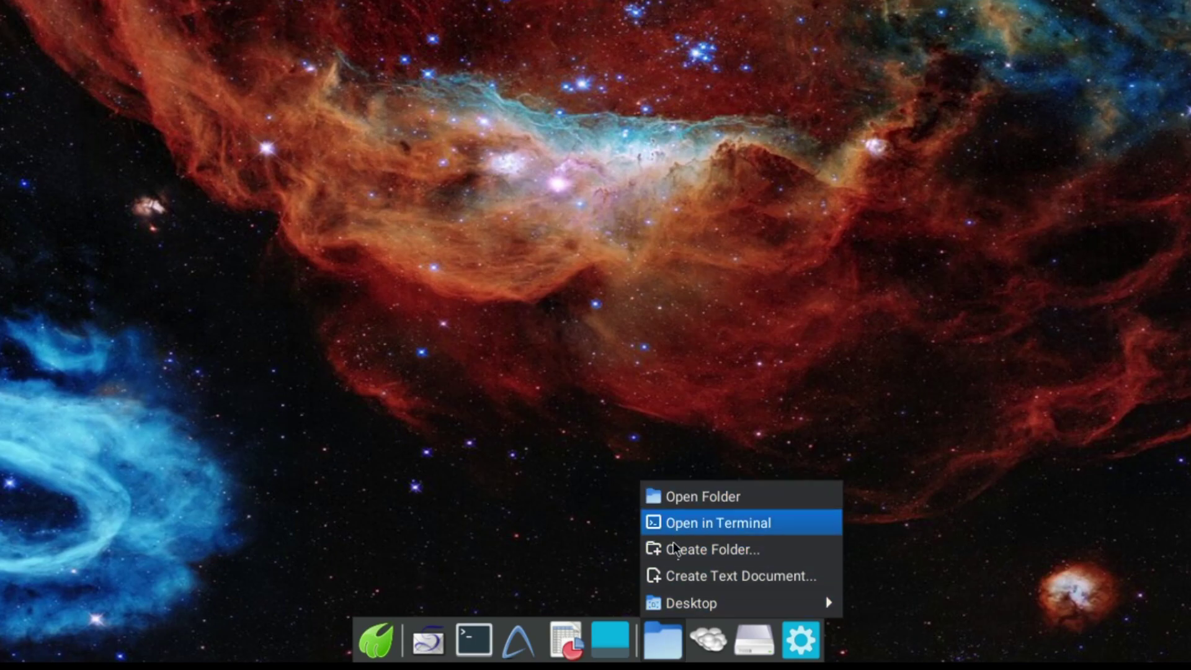
{"action": "left_click", "coordinate": [609, 531]}
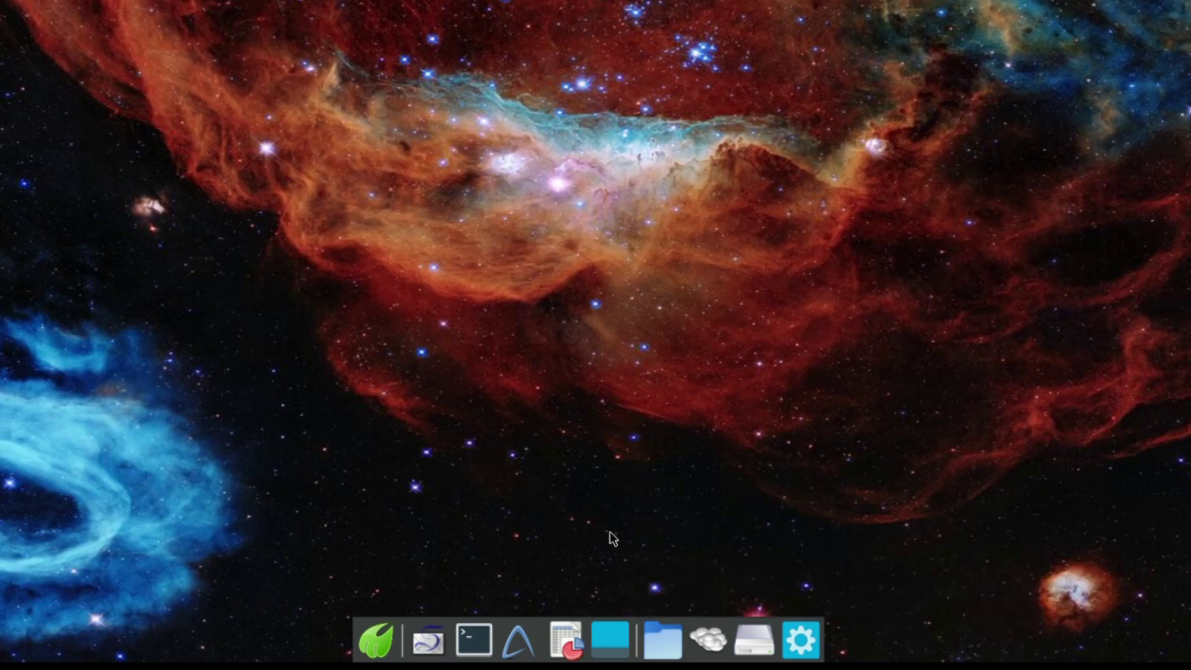
{"action": "left_click", "coordinate": [699, 634]}
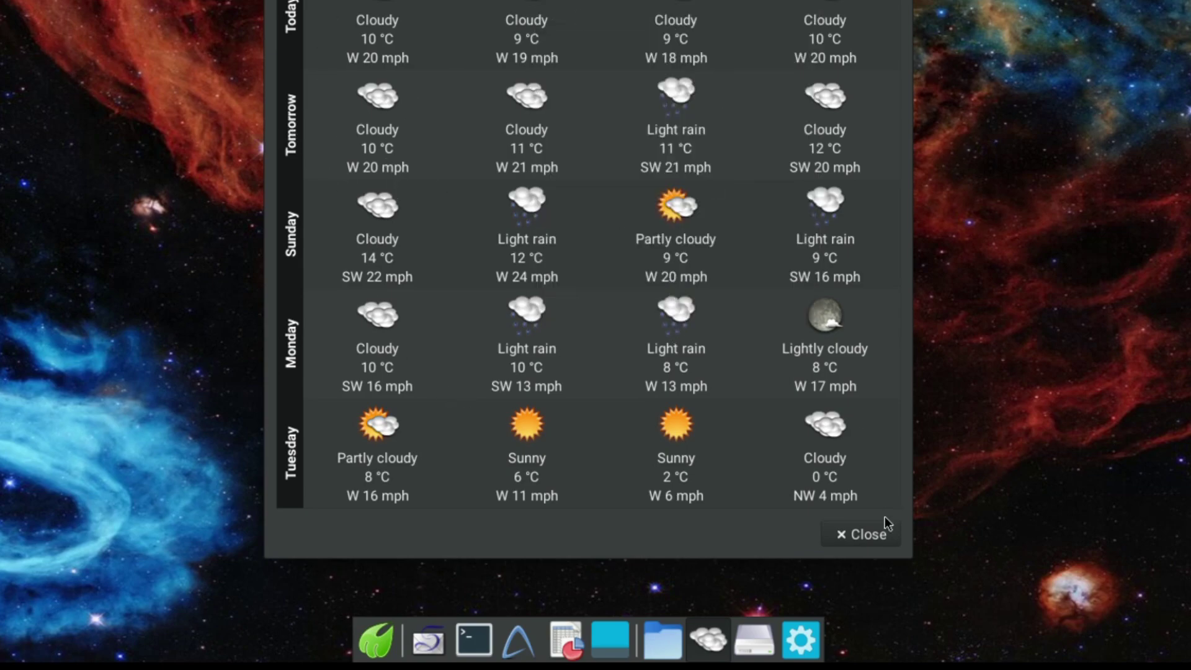
{"action": "left_click", "coordinate": [871, 534]}
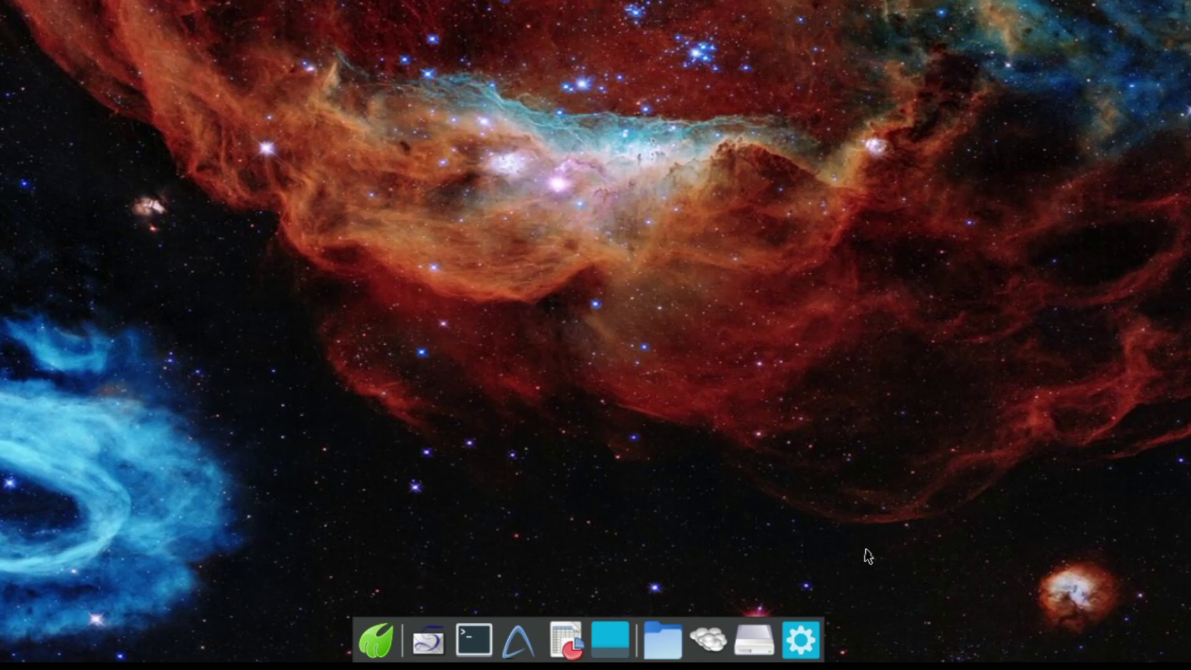
{"action": "left_click", "coordinate": [755, 641]}
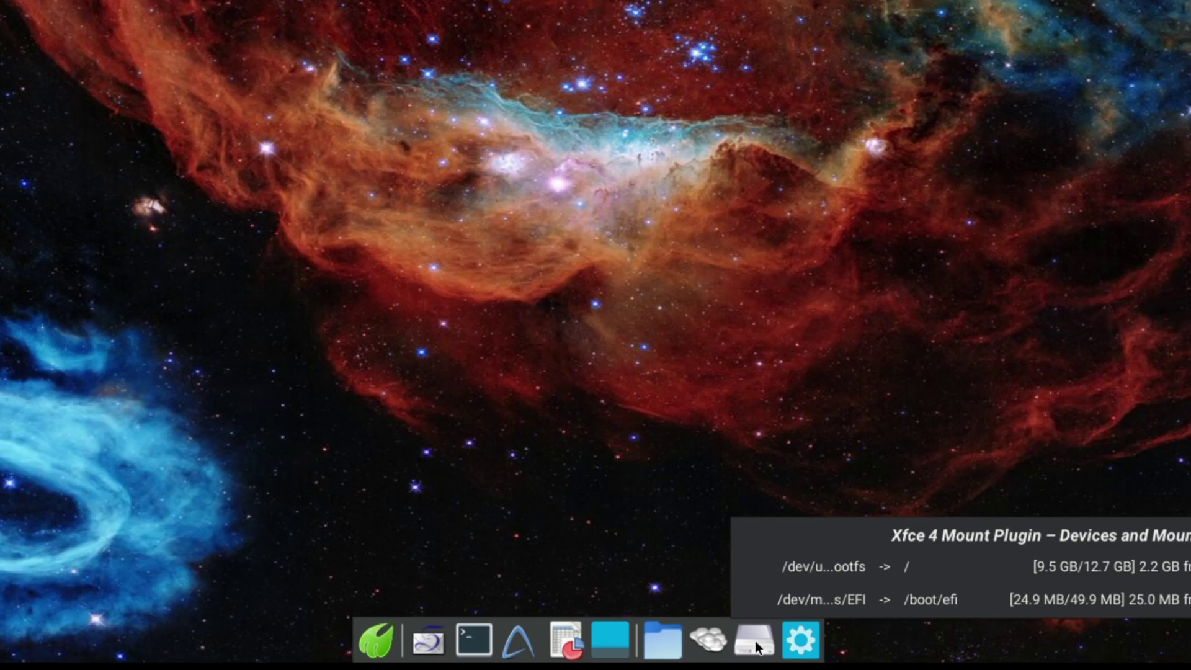
{"action": "left_click", "coordinate": [755, 388]}
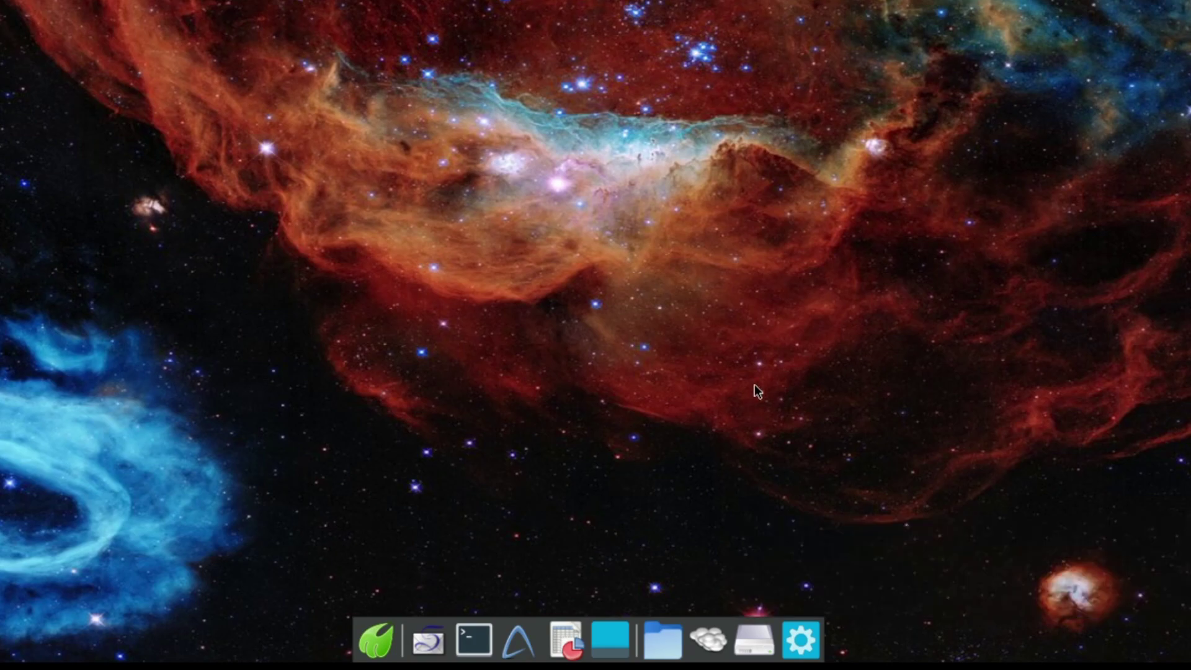
Try the panel's Add New Items list, then close it without adding anything.
{"action": "right_click", "coordinate": [799, 639]}
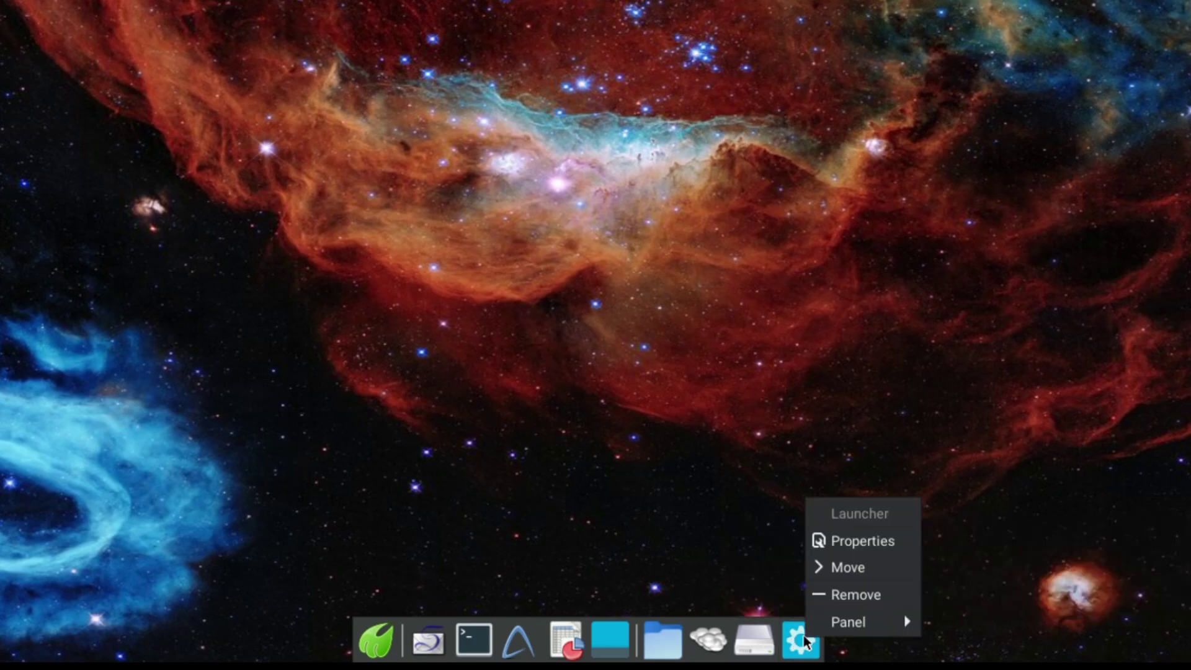
{"action": "mouse_move", "coordinate": [844, 628]}
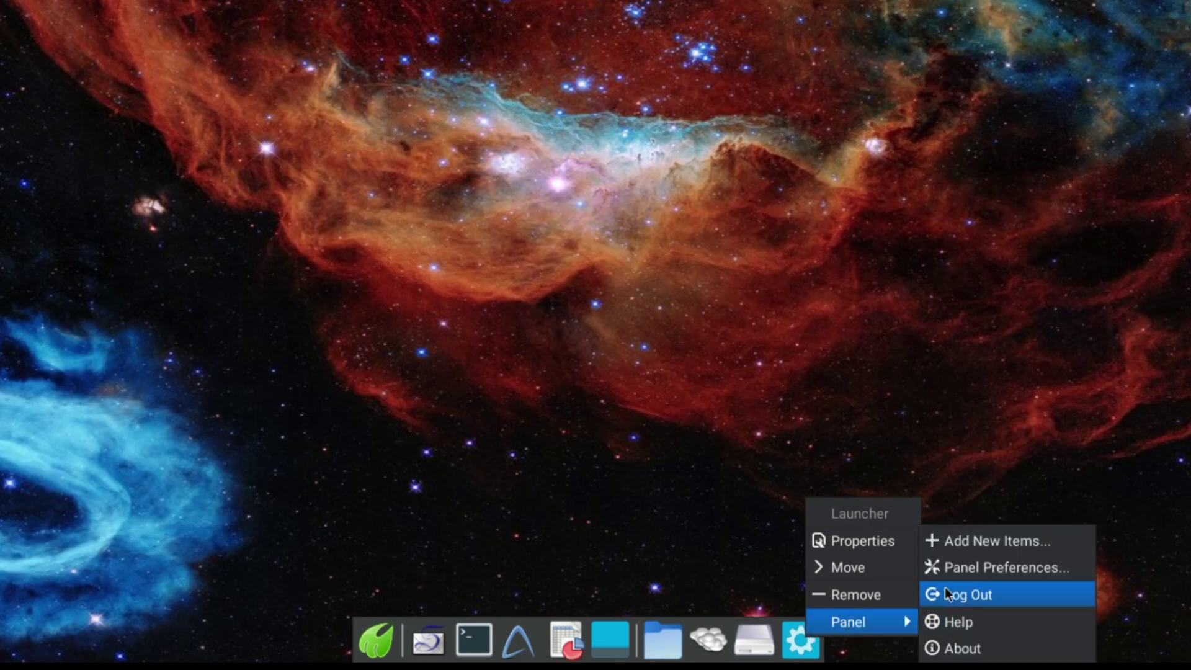
{"action": "left_click", "coordinate": [989, 542]}
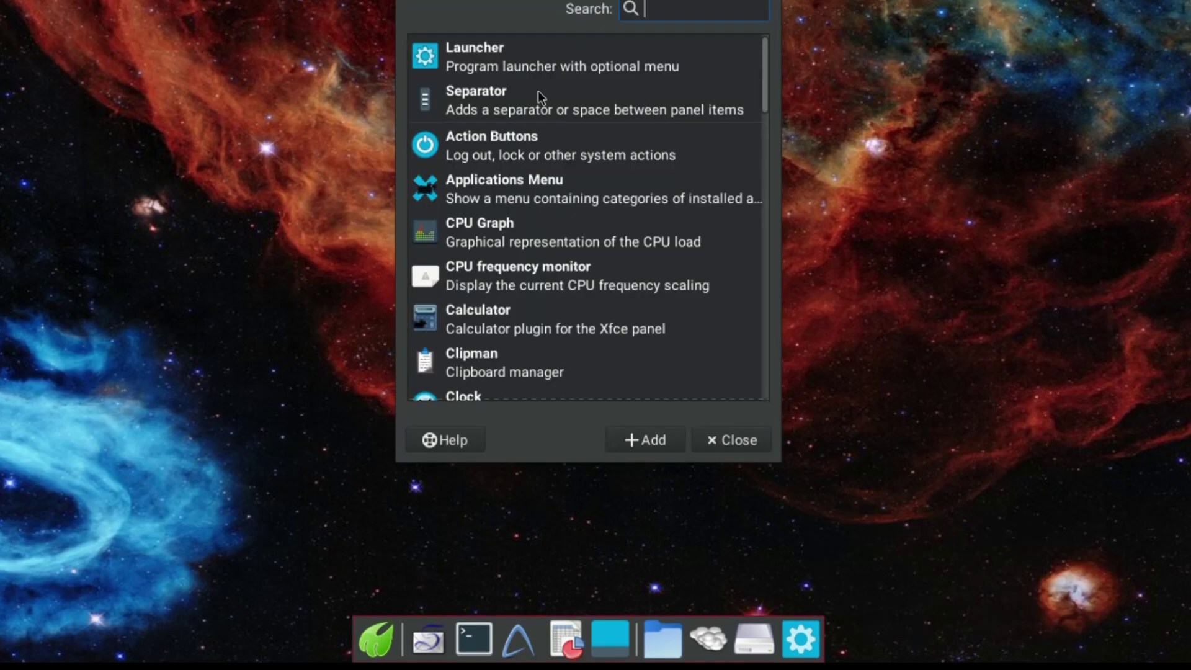
{"action": "left_click", "coordinate": [717, 438]}
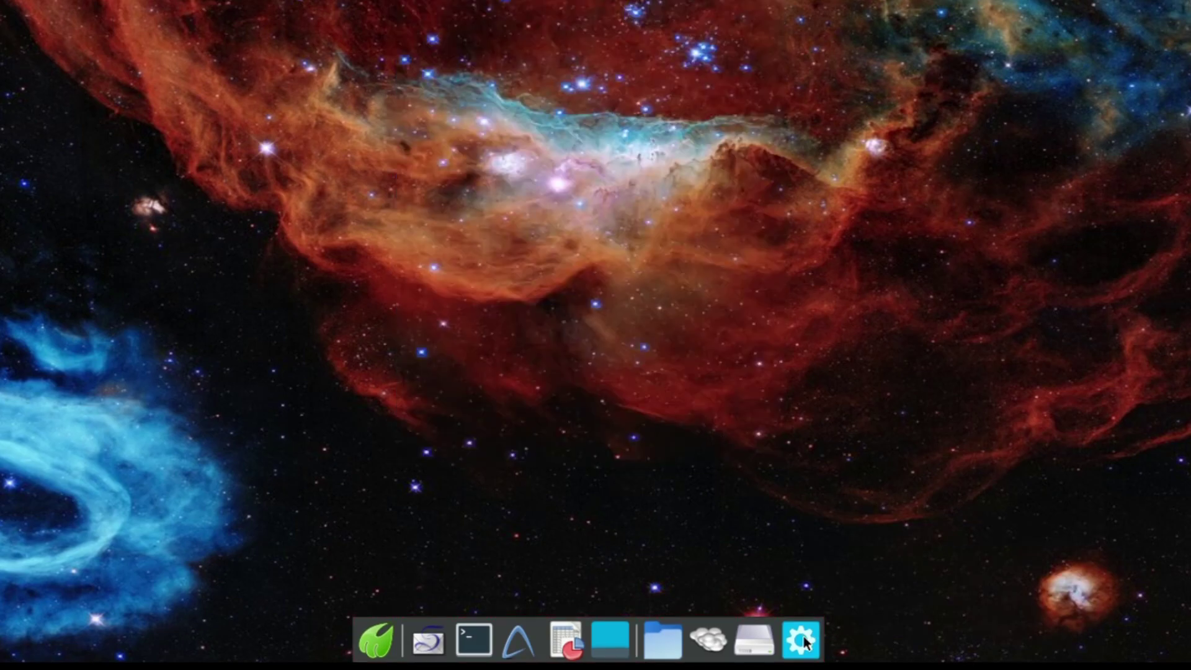
Add Htop to the dock launcher through its properties' application list.
{"action": "right_click", "coordinate": [803, 635]}
{"action": "left_click", "coordinate": [831, 542]}
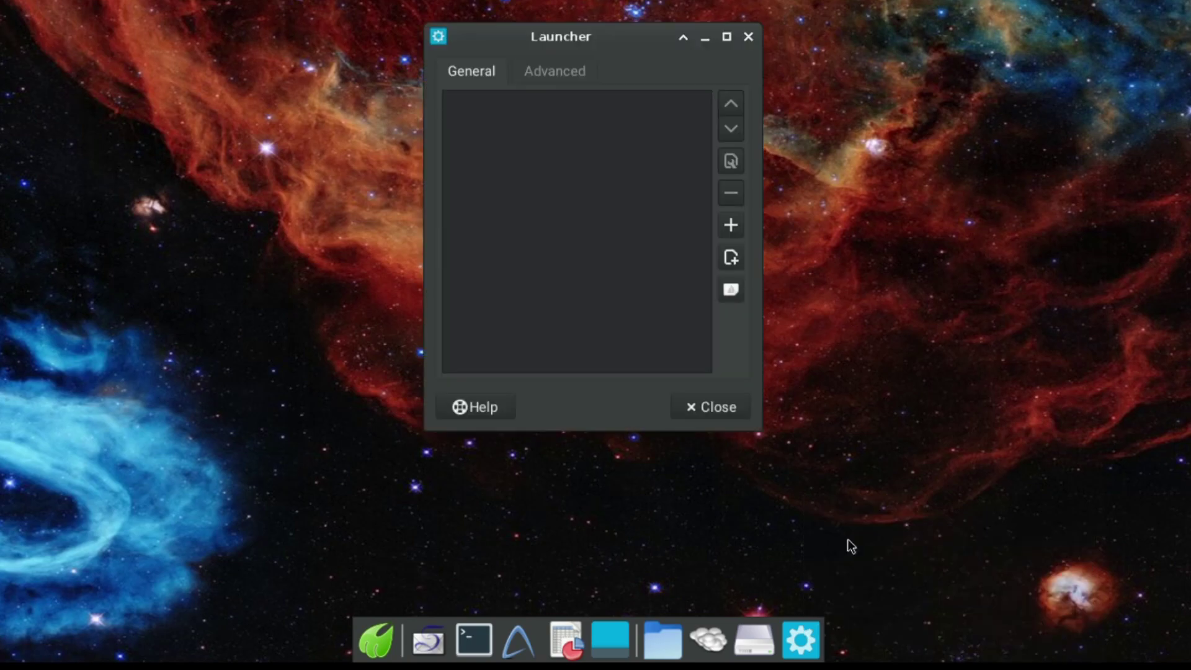
{"action": "left_click", "coordinate": [731, 224]}
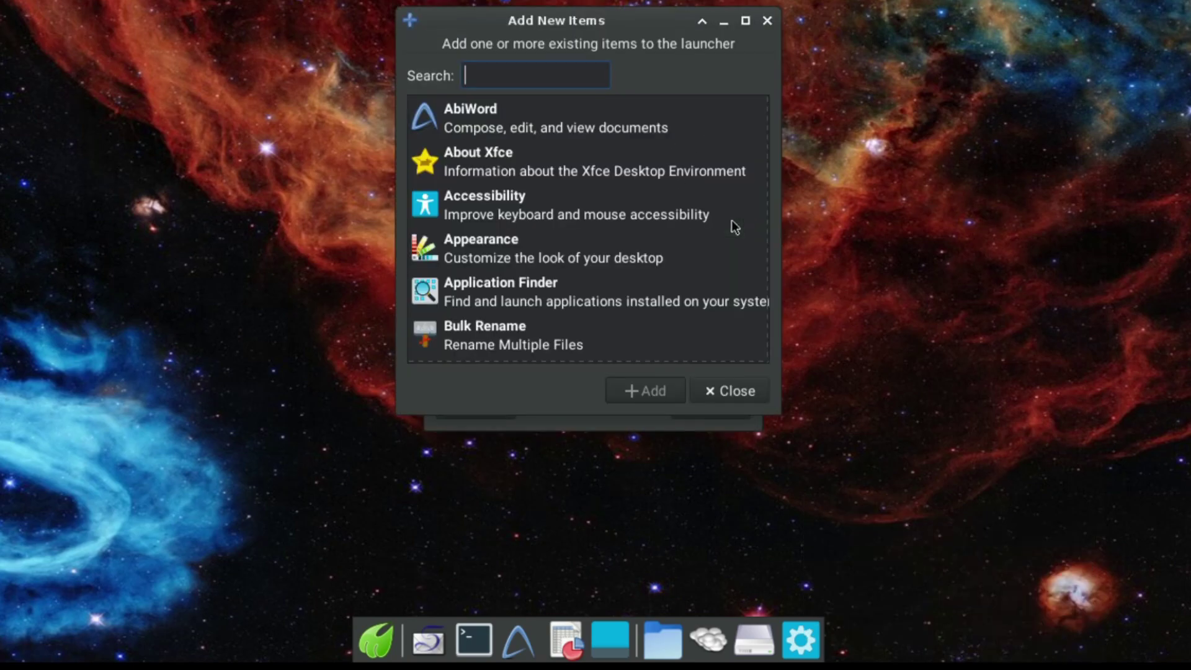
{"action": "scroll", "coordinate": [598, 188], "scroll_direction": "down", "scroll_amount": 1}
{"action": "scroll", "coordinate": [593, 199], "scroll_direction": "down", "scroll_amount": 2}
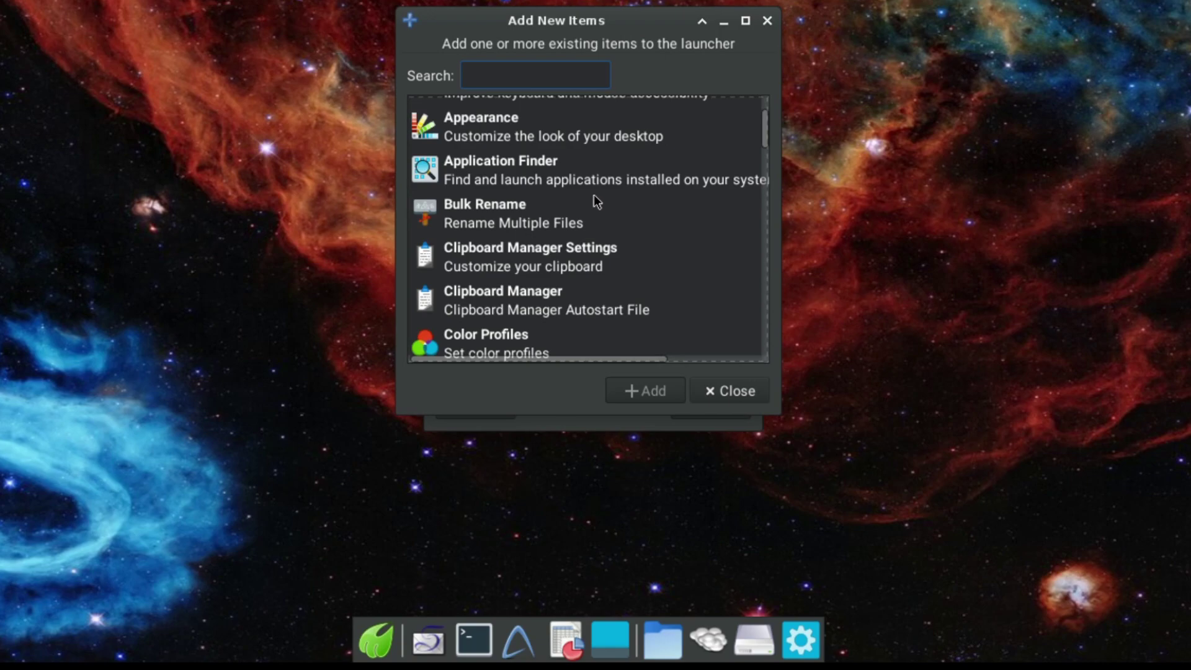
{"action": "scroll", "coordinate": [590, 203], "scroll_direction": "down", "scroll_amount": 3}
{"action": "scroll", "coordinate": [589, 202], "scroll_direction": "down", "scroll_amount": 6}
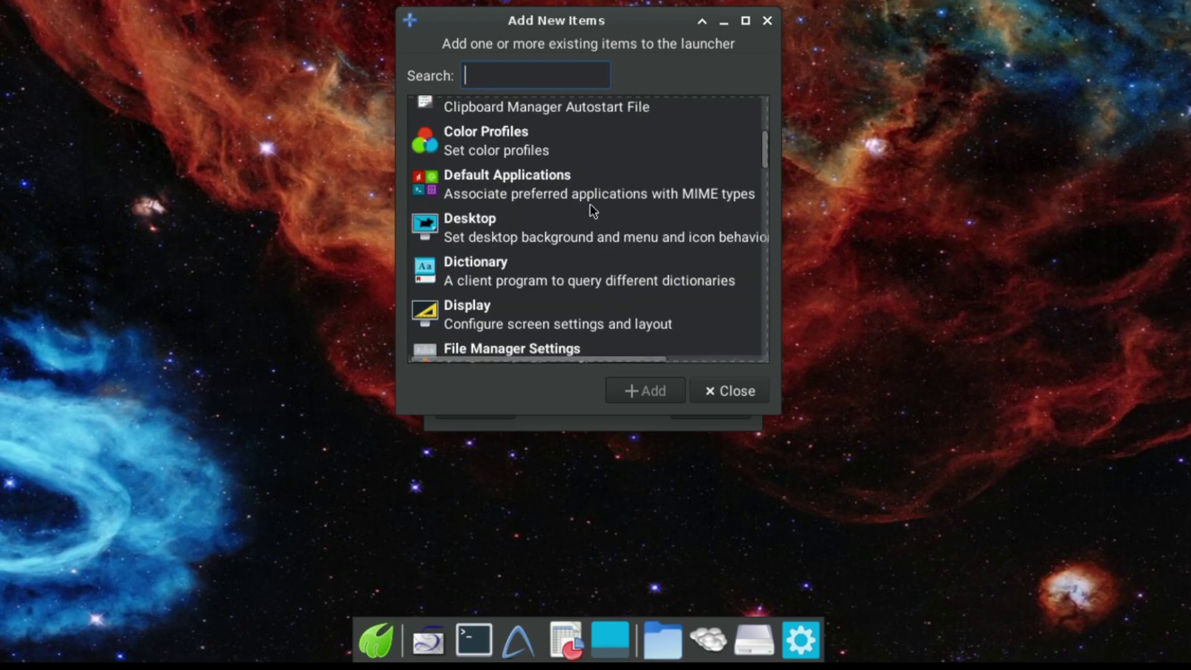
{"action": "scroll", "coordinate": [590, 209], "scroll_direction": "down", "scroll_amount": 2}
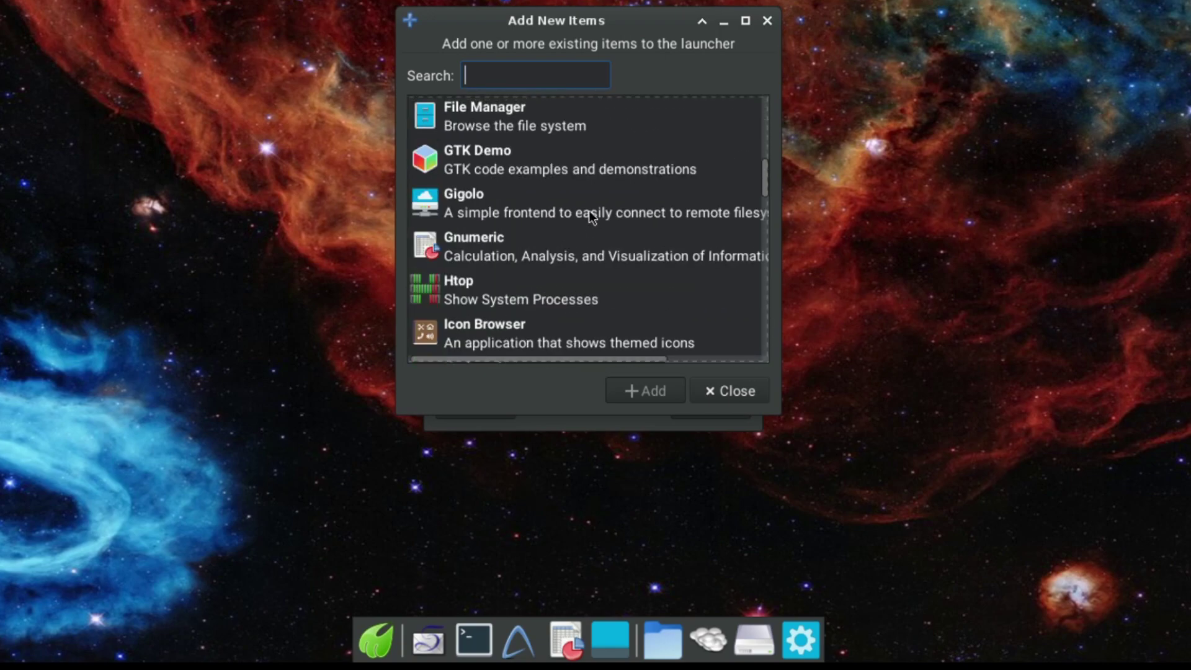
{"action": "scroll", "coordinate": [589, 210], "scroll_direction": "down", "scroll_amount": 1}
{"action": "left_click", "coordinate": [452, 248]}
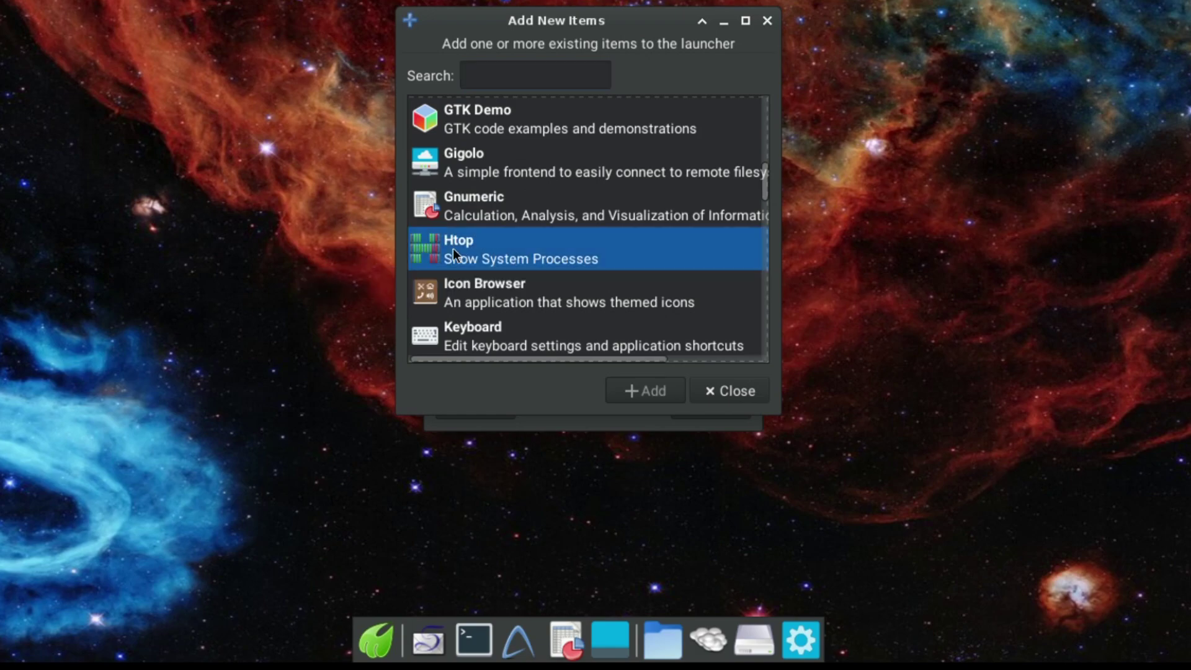
{"action": "left_click", "coordinate": [660, 399]}
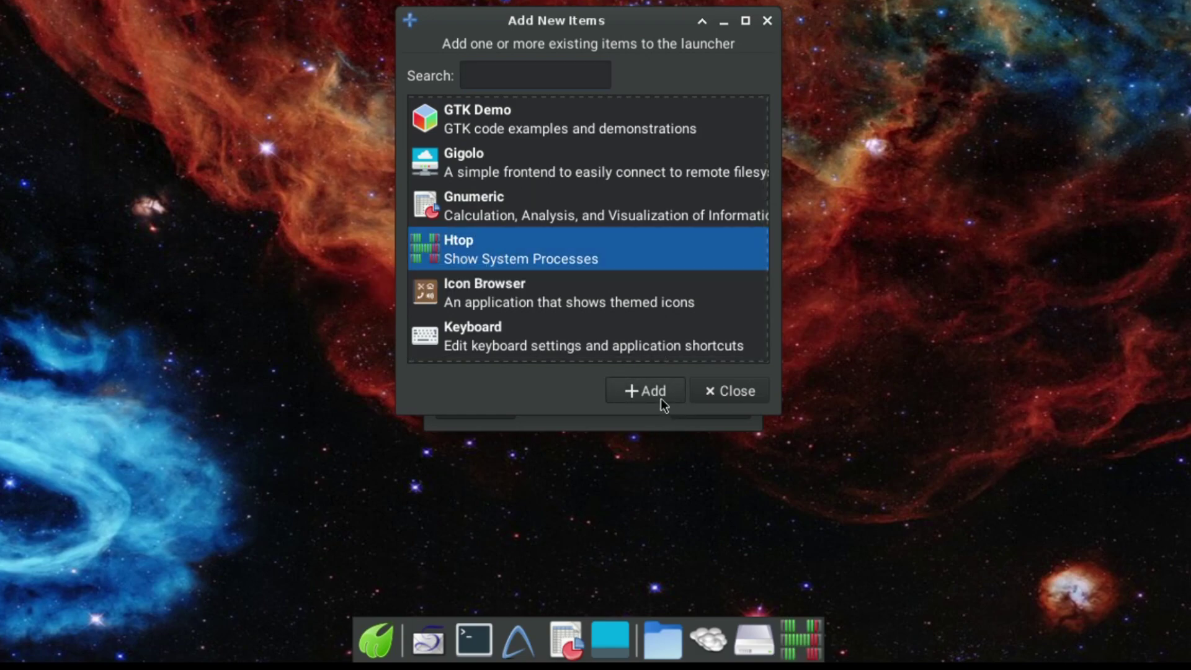
{"action": "left_click", "coordinate": [727, 391]}
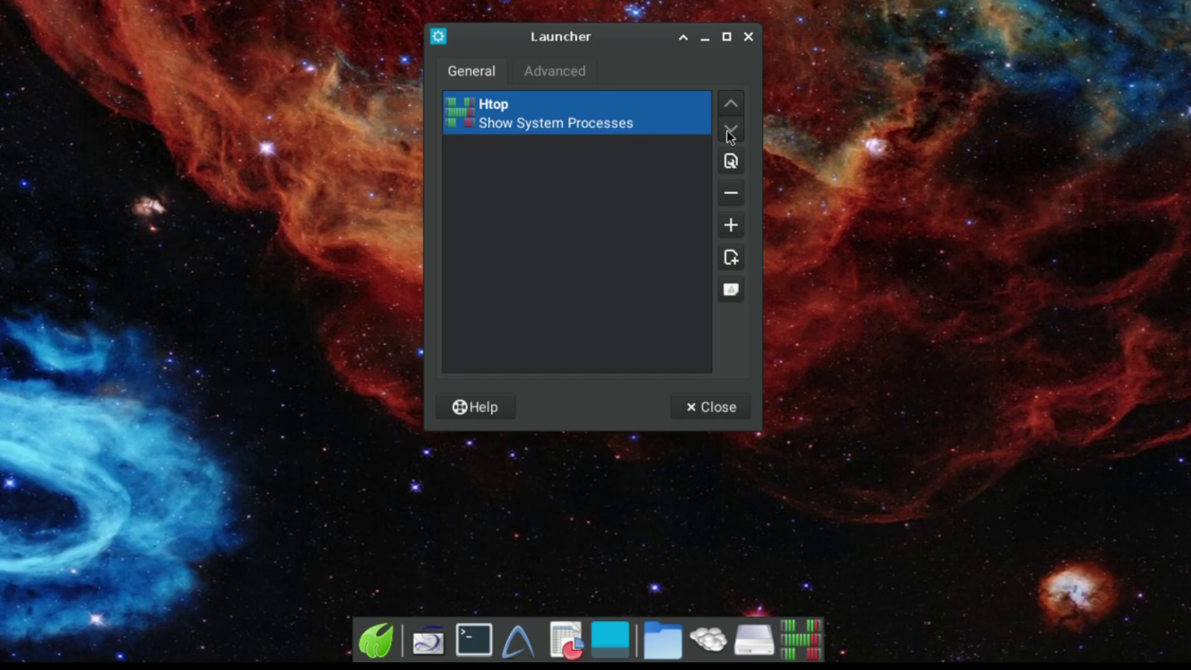
{"action": "left_click", "coordinate": [690, 409]}
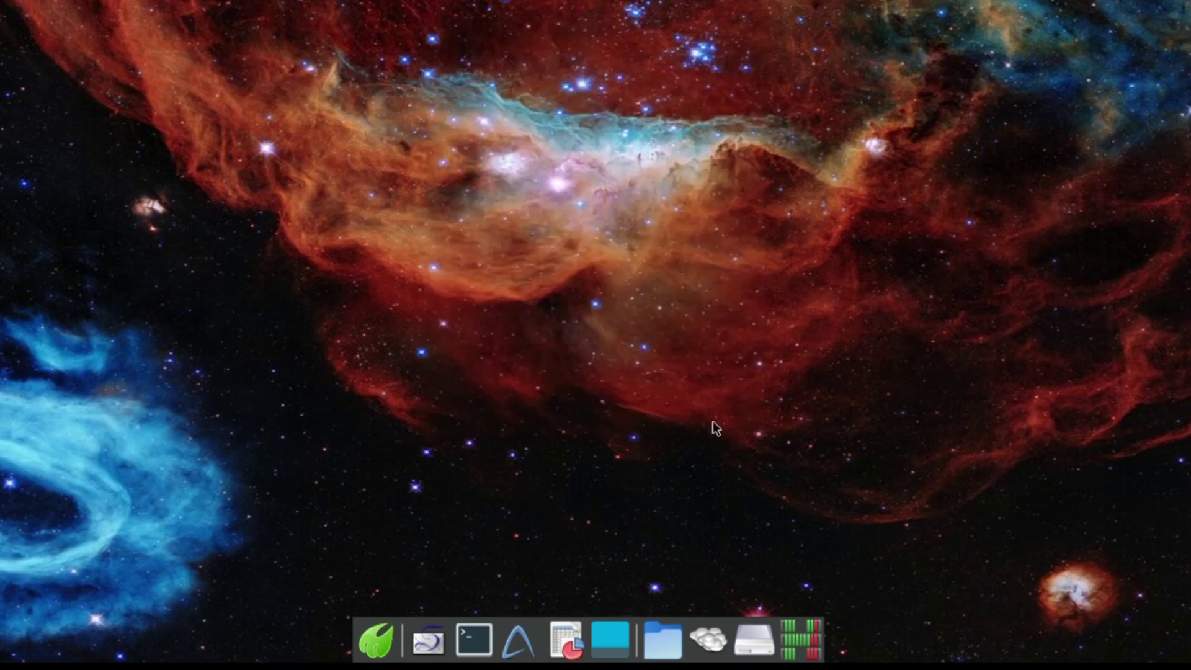
Launch Htop from the dock, quit it, and remove the Htop launcher.
{"action": "left_click", "coordinate": [805, 630]}
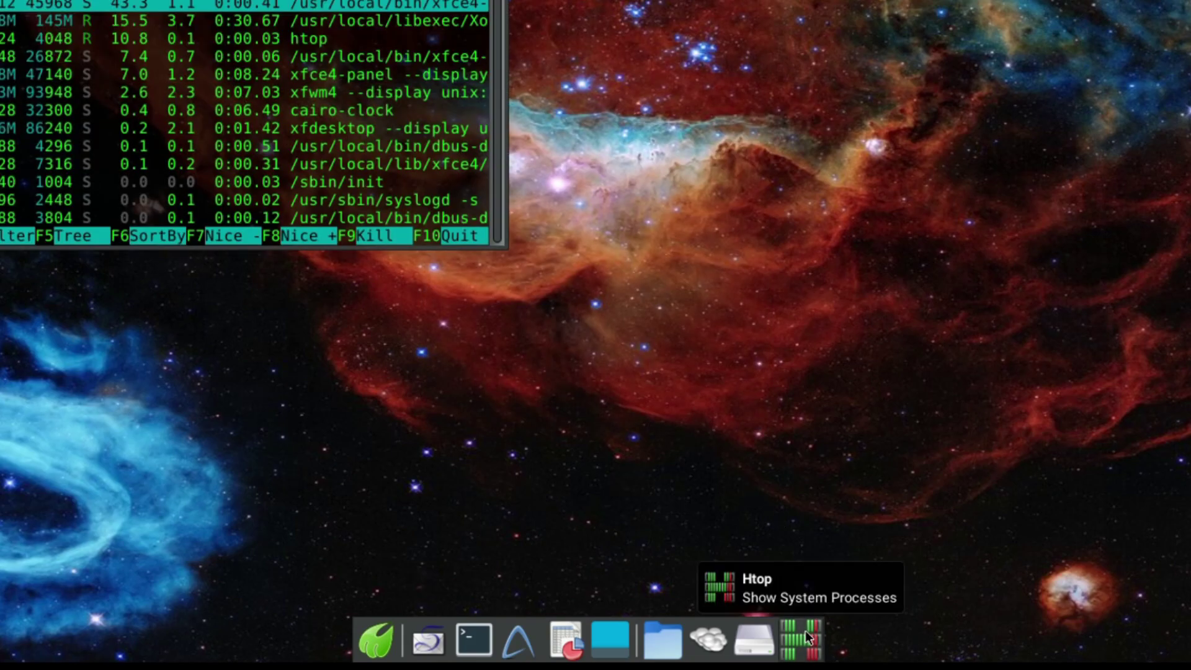
{"action": "key", "text": "q"}
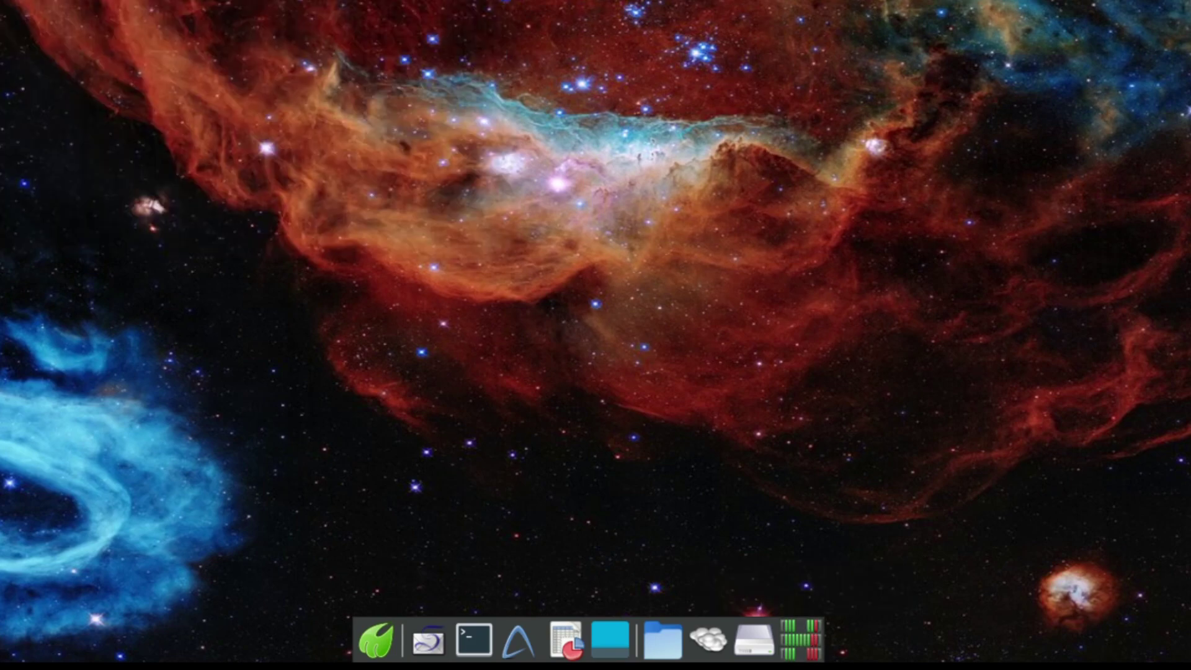
{"action": "right_click", "coordinate": [803, 638]}
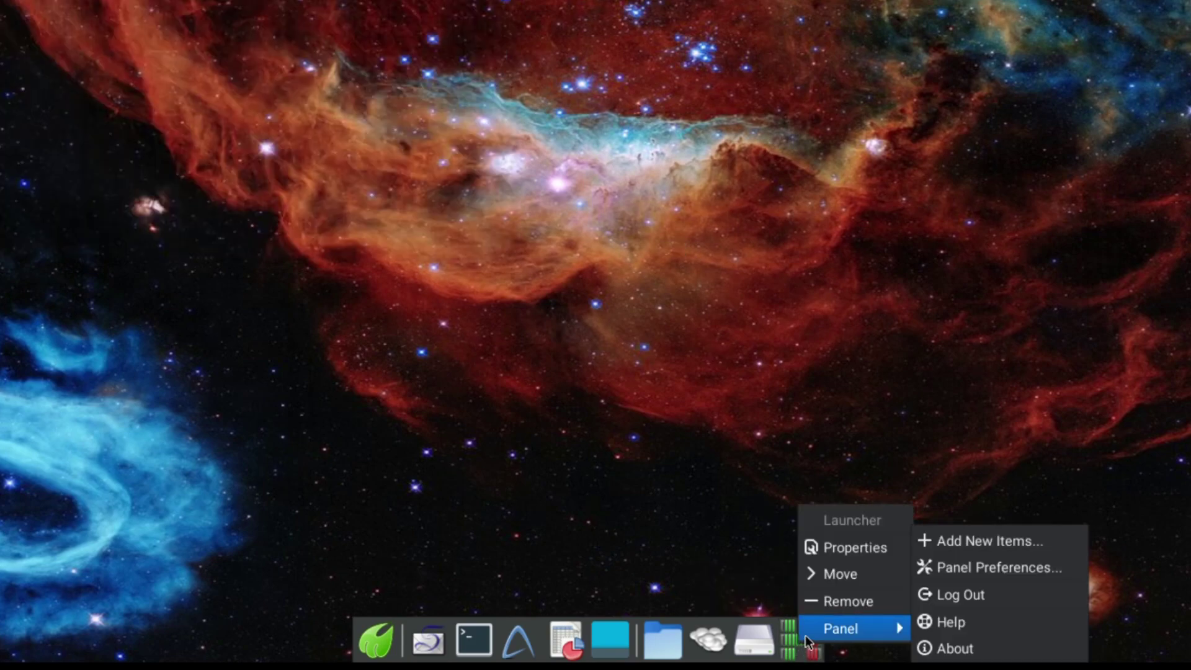
{"action": "left_click", "coordinate": [825, 605]}
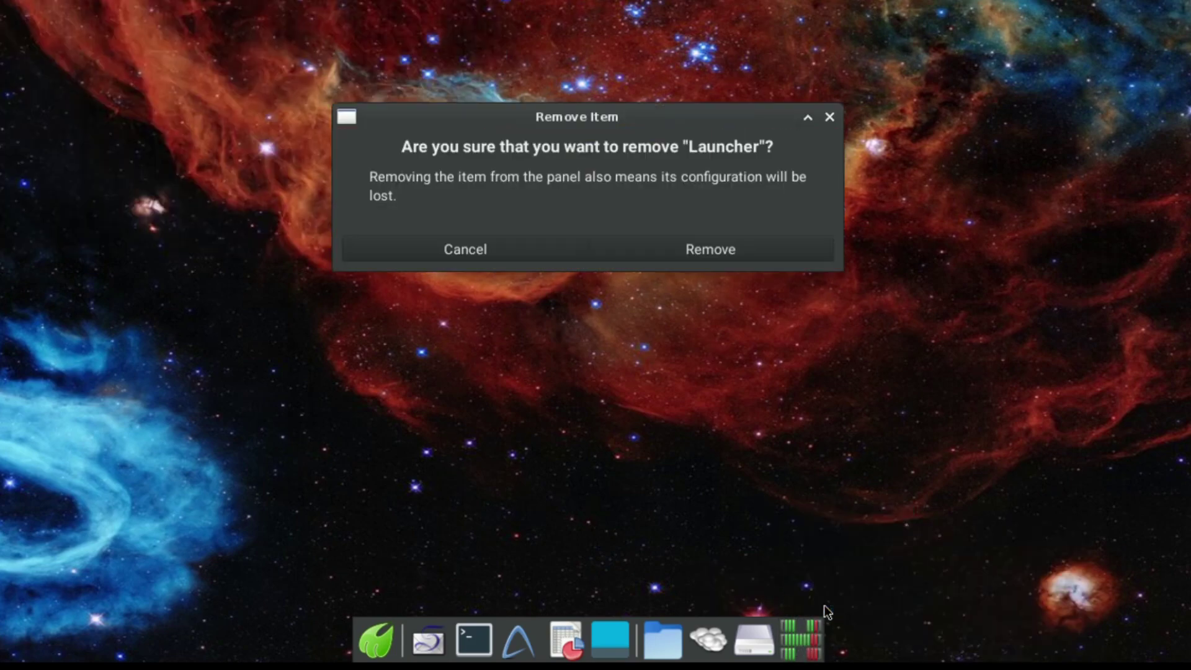
{"action": "left_click", "coordinate": [720, 256]}
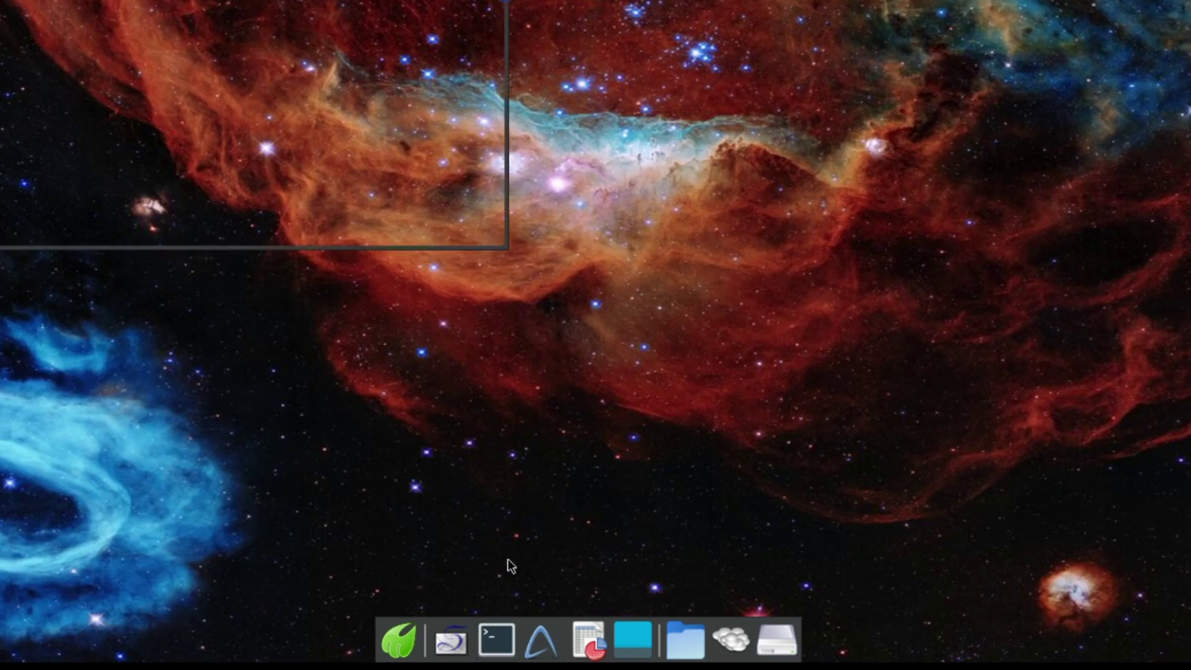
Maximise the terminal and become root with su and the root password.
{"action": "key", "text": "super+Up"}
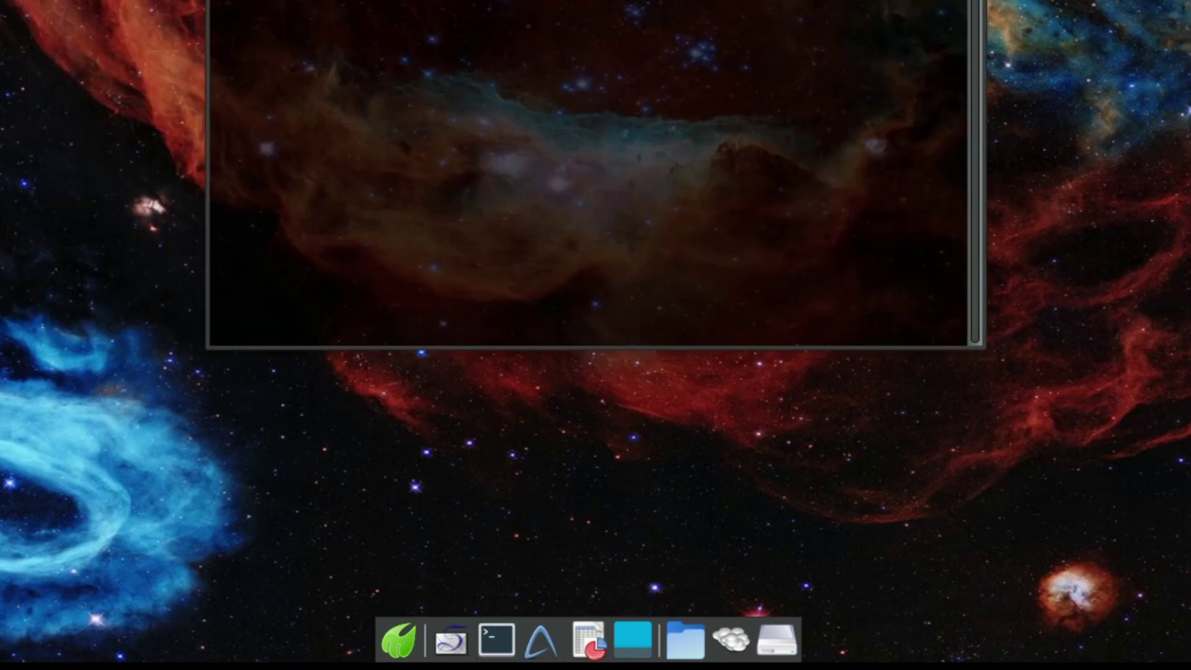
{"action": "type", "text": "su"}
{"action": "key", "text": "Return"}
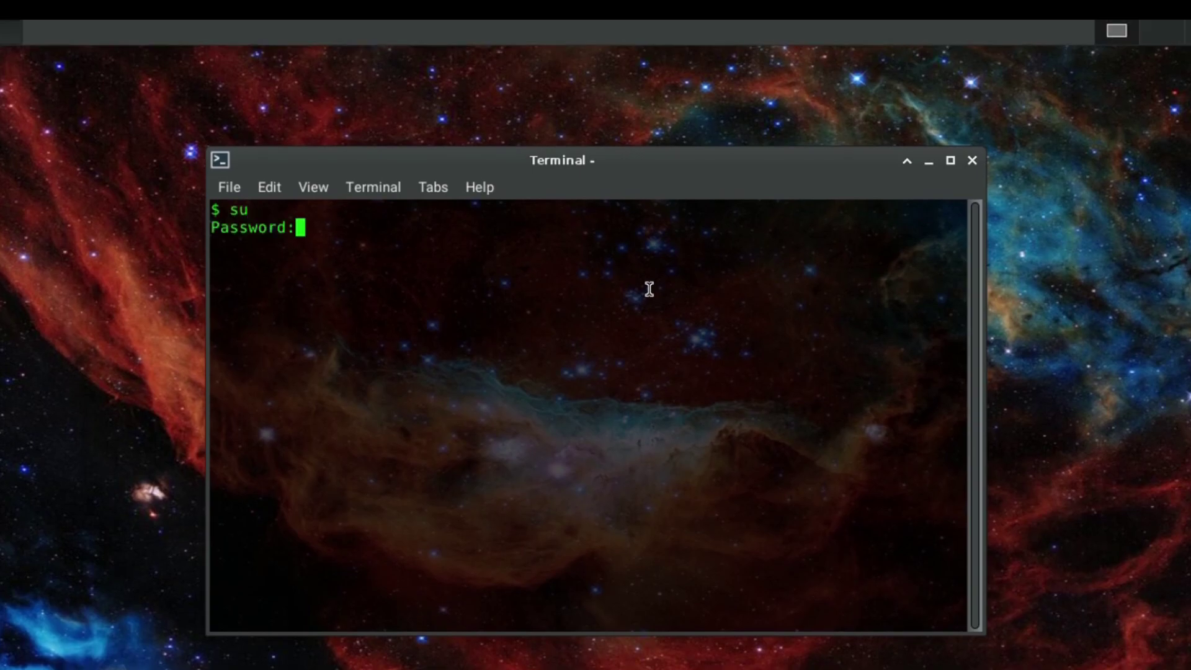
{"action": "key", "text": "Return"}
Run pkg install audacity, confirm the 29 packages with y, then visit workspace 2 and return.
{"action": "type", "text": "pkg install audacity"}
{"action": "key", "text": "Return"}
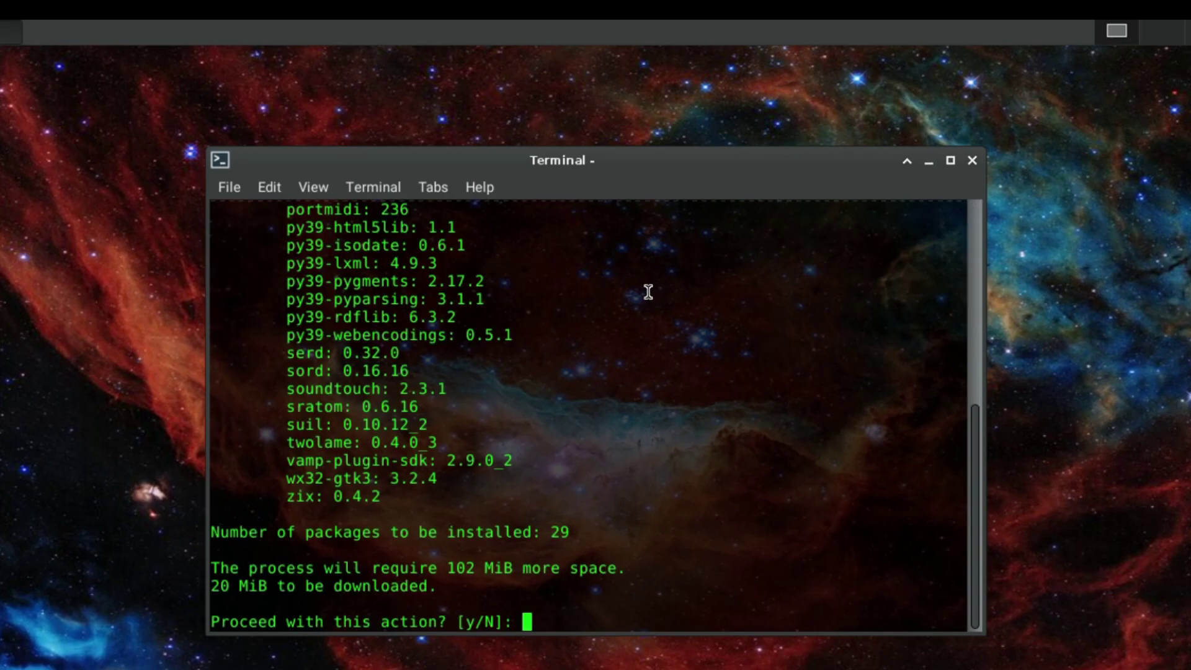
{"action": "scroll", "coordinate": [633, 426], "scroll_direction": "up", "scroll_amount": 6}
{"action": "scroll", "coordinate": [632, 427], "scroll_direction": "up", "scroll_amount": 1}
{"action": "scroll", "coordinate": [632, 428], "scroll_direction": "down", "scroll_amount": 7}
{"action": "type", "text": "y"}
{"action": "key", "text": "Return"}
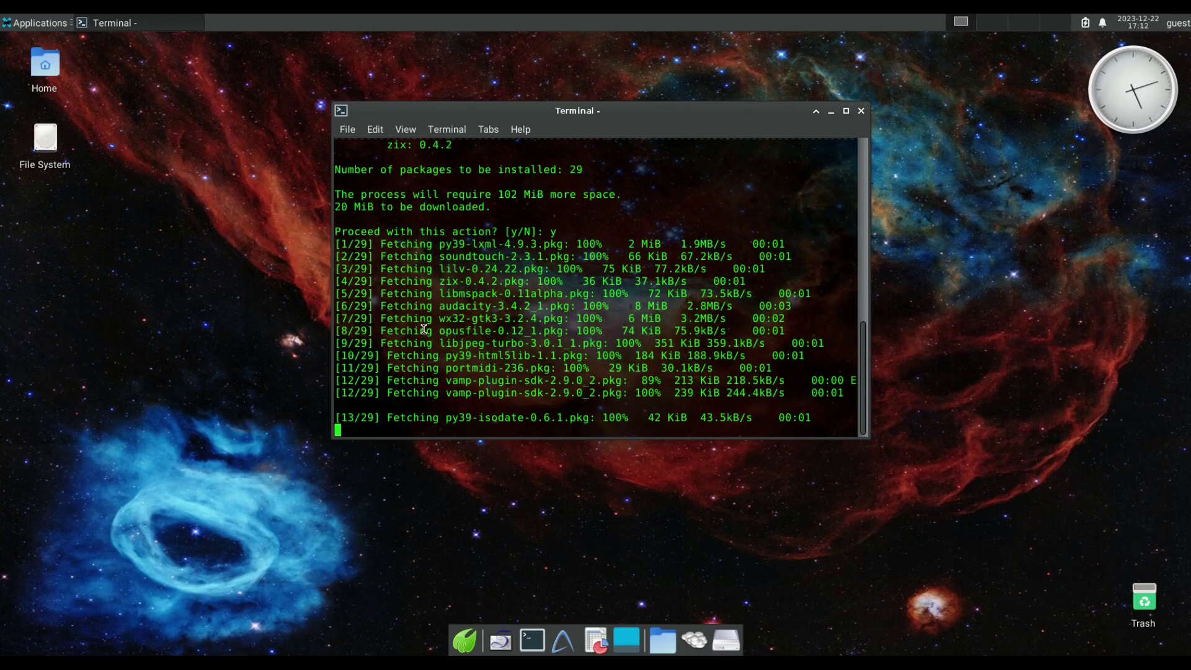
{"action": "left_click", "coordinate": [994, 23]}
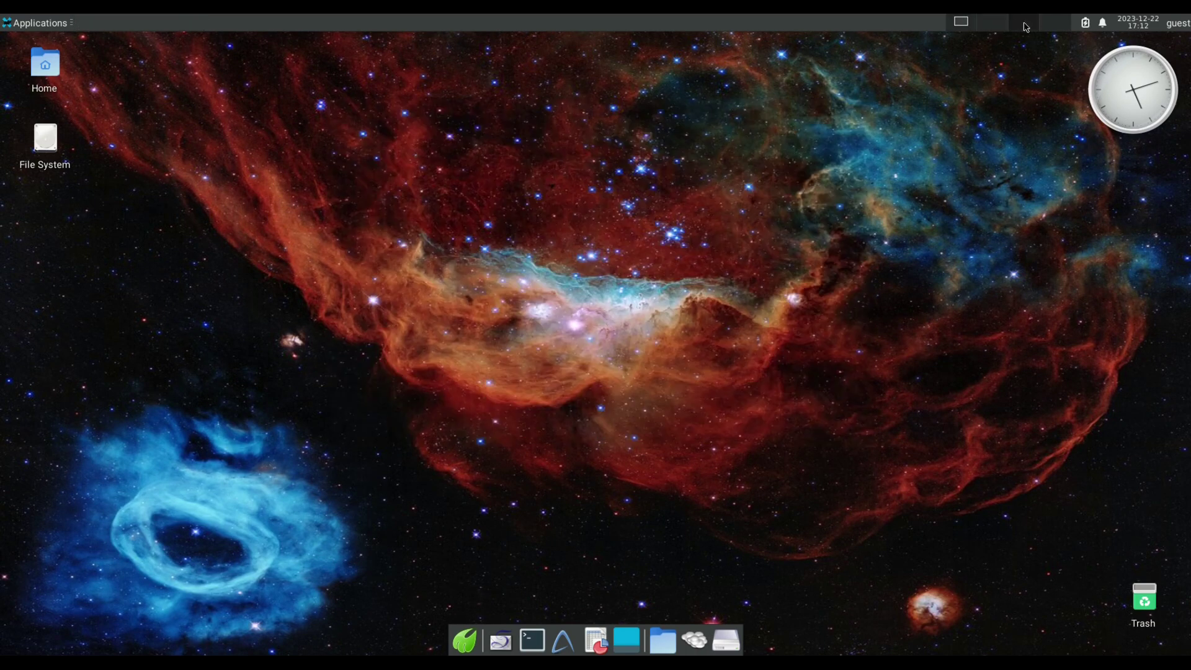
{"action": "left_click", "coordinate": [960, 22]}
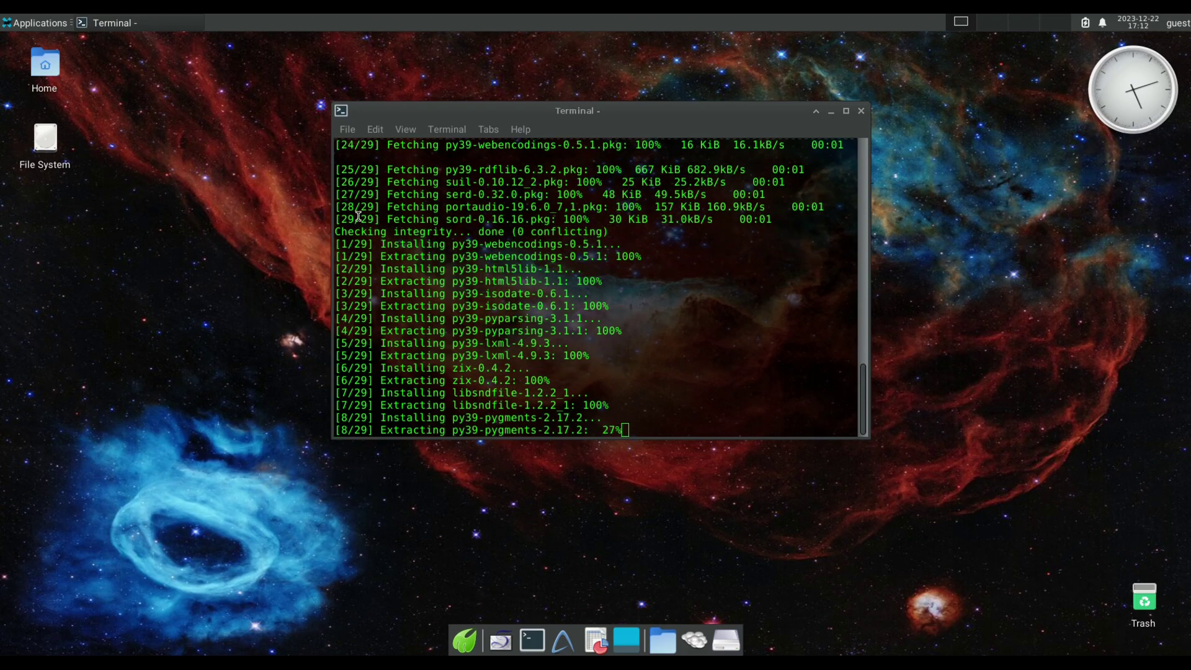
{"action": "right_click", "coordinate": [166, 91]}
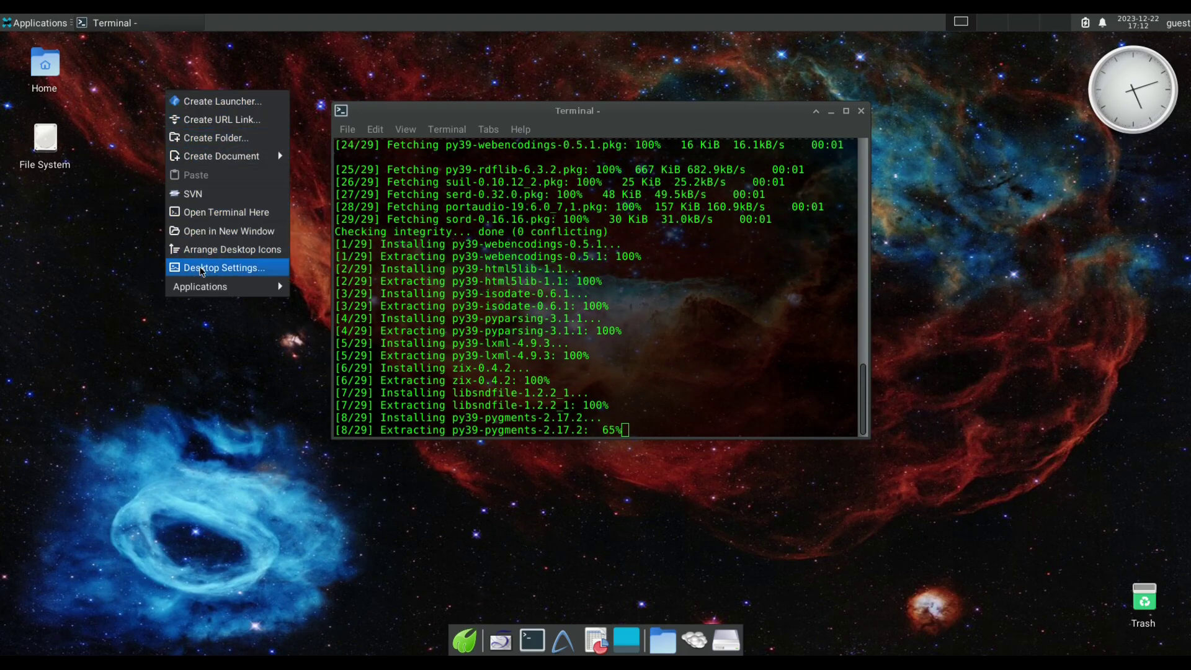
{"action": "left_click", "coordinate": [205, 273]}
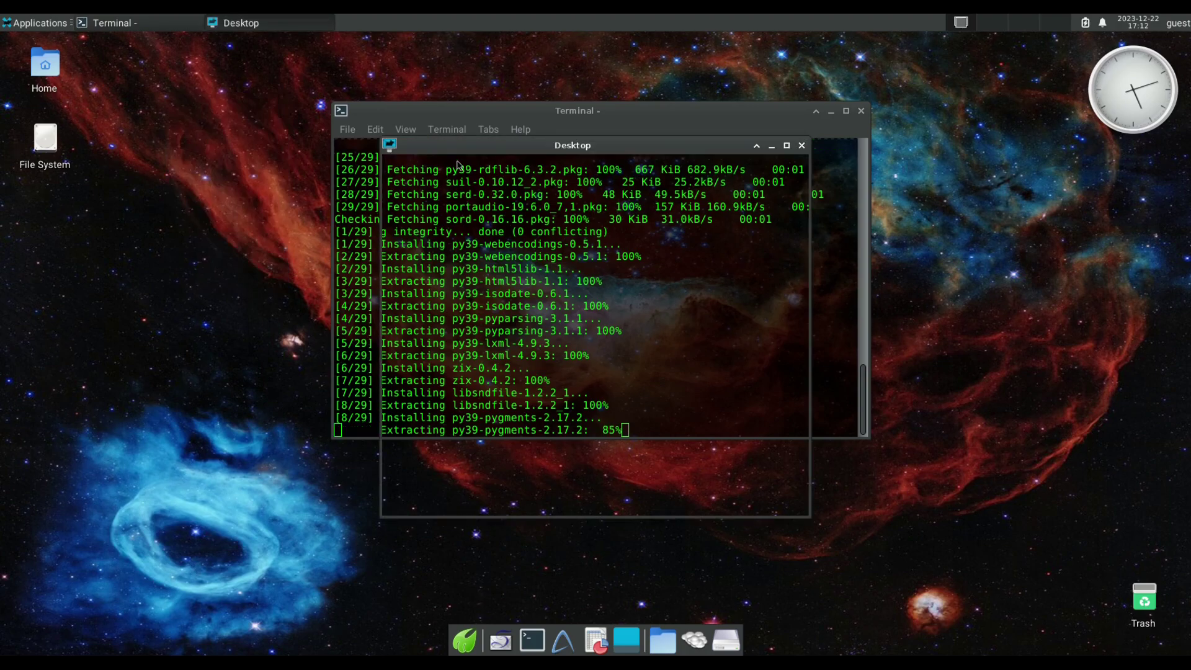
{"action": "left_click_drag", "start_coordinate": [459, 146], "coordinate": [244, 151]}
{"action": "left_click", "coordinate": [335, 265]}
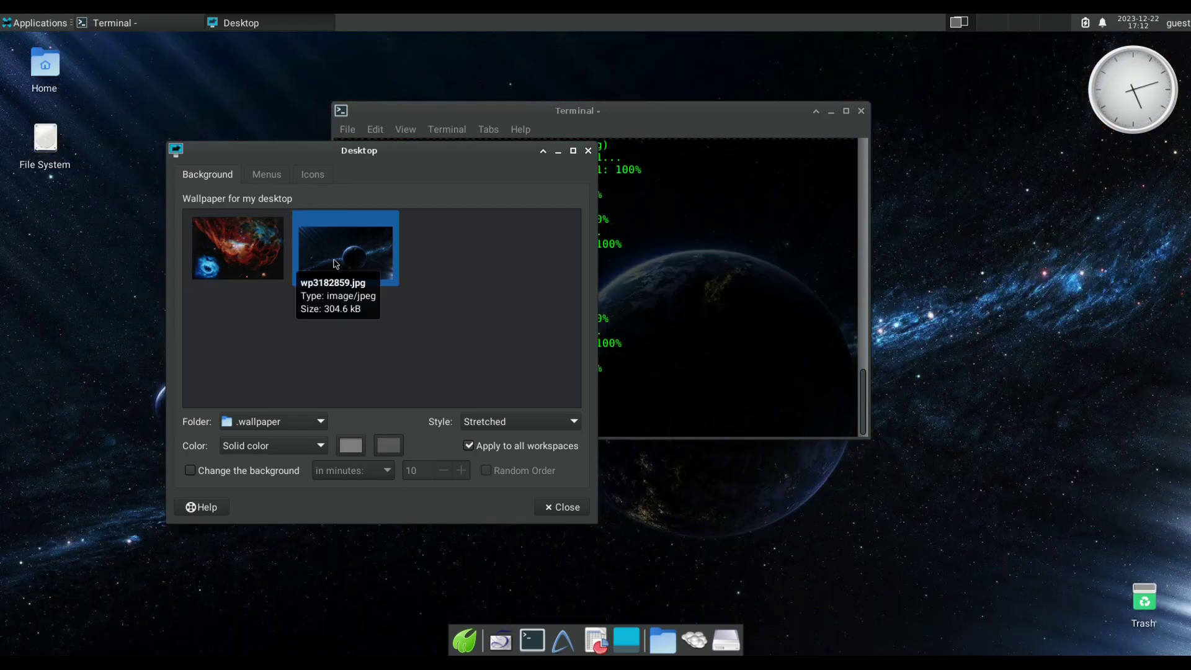
{"action": "left_click_drag", "start_coordinate": [470, 188], "coordinate": [415, 195]}
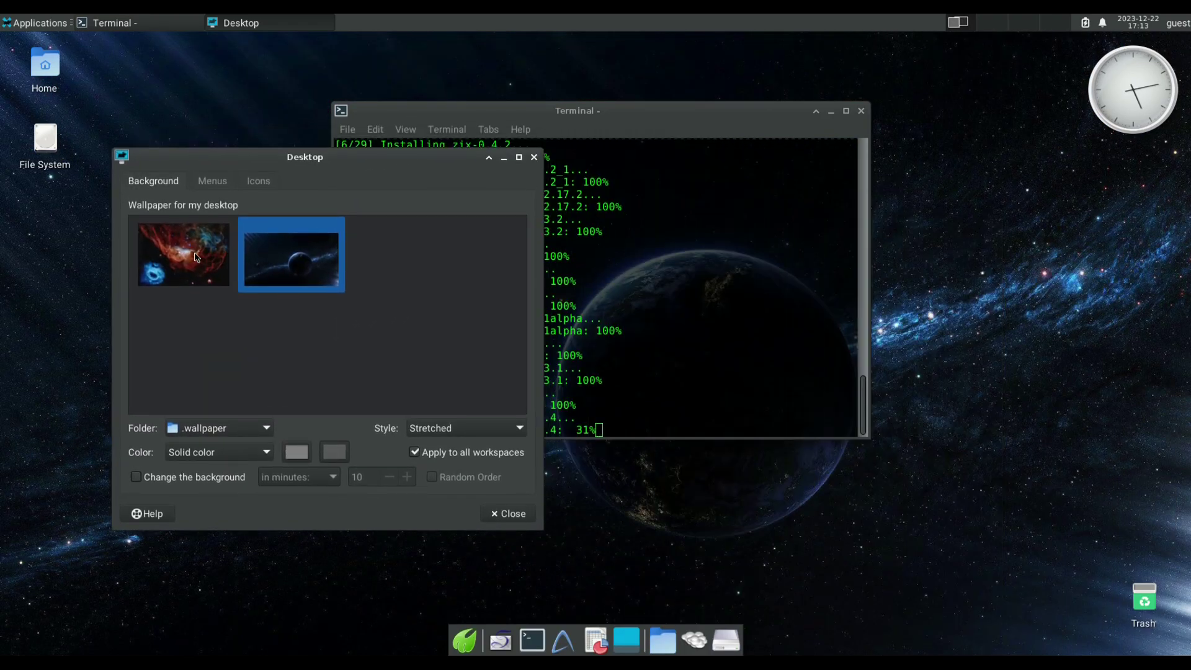
{"action": "left_click", "coordinate": [196, 256]}
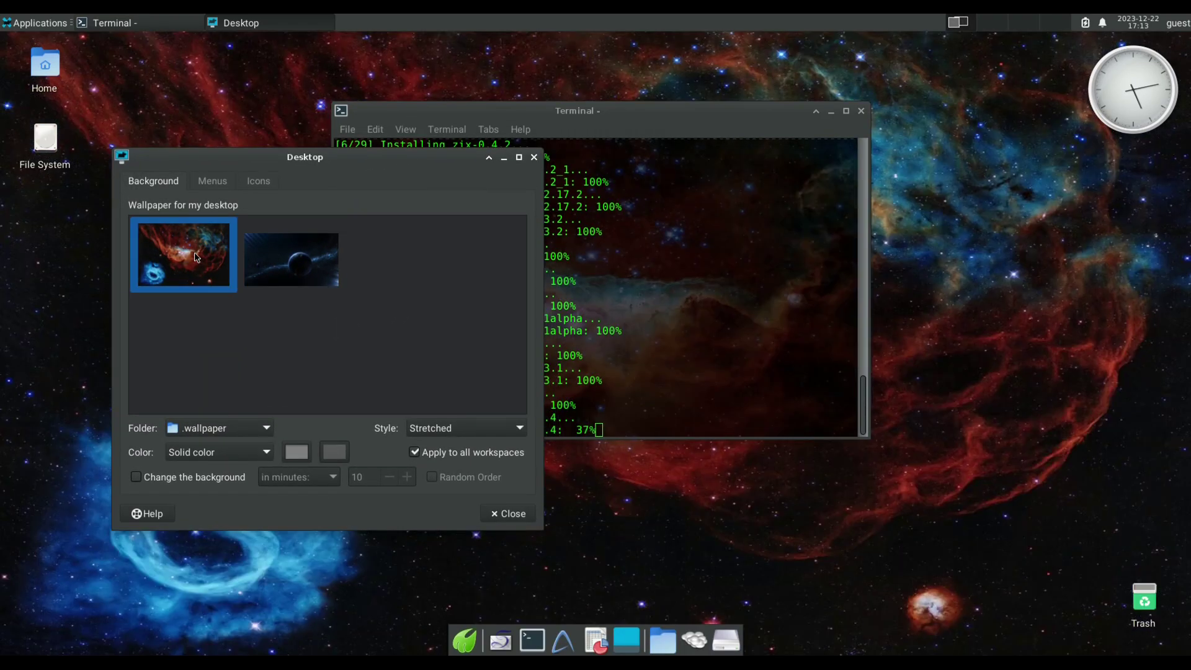
{"action": "left_click", "coordinate": [515, 515]}
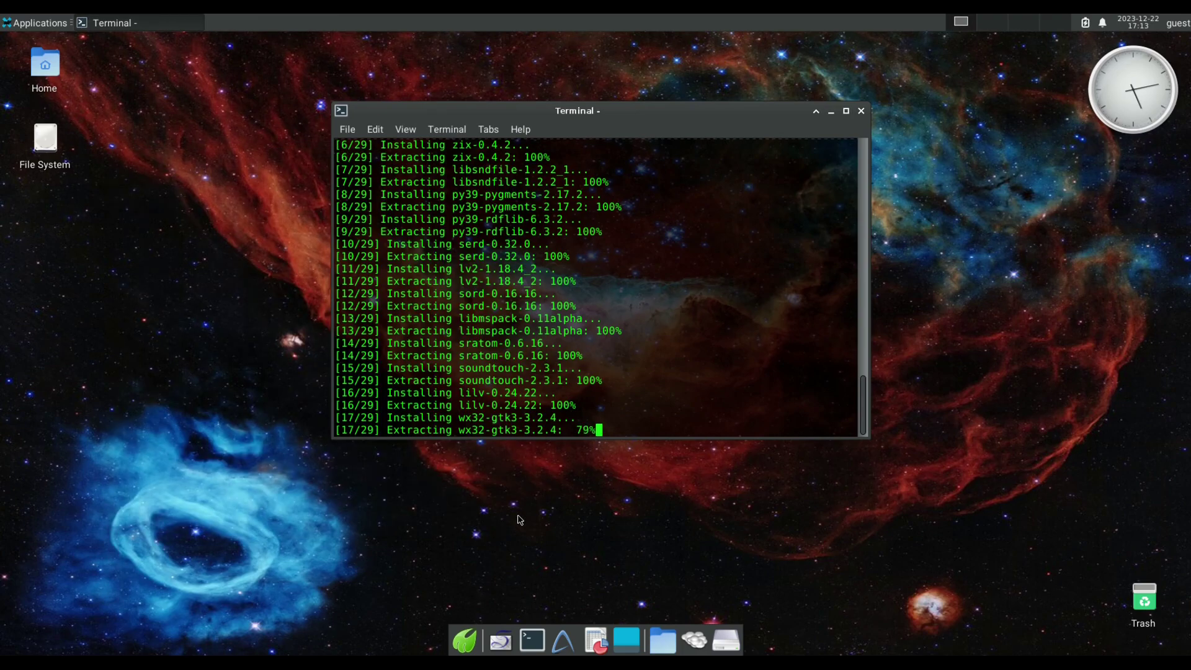
Browse Applications from the desktop menu, get a fresh root prompt, then show the Applications menu.
{"action": "right_click", "coordinate": [207, 139]}
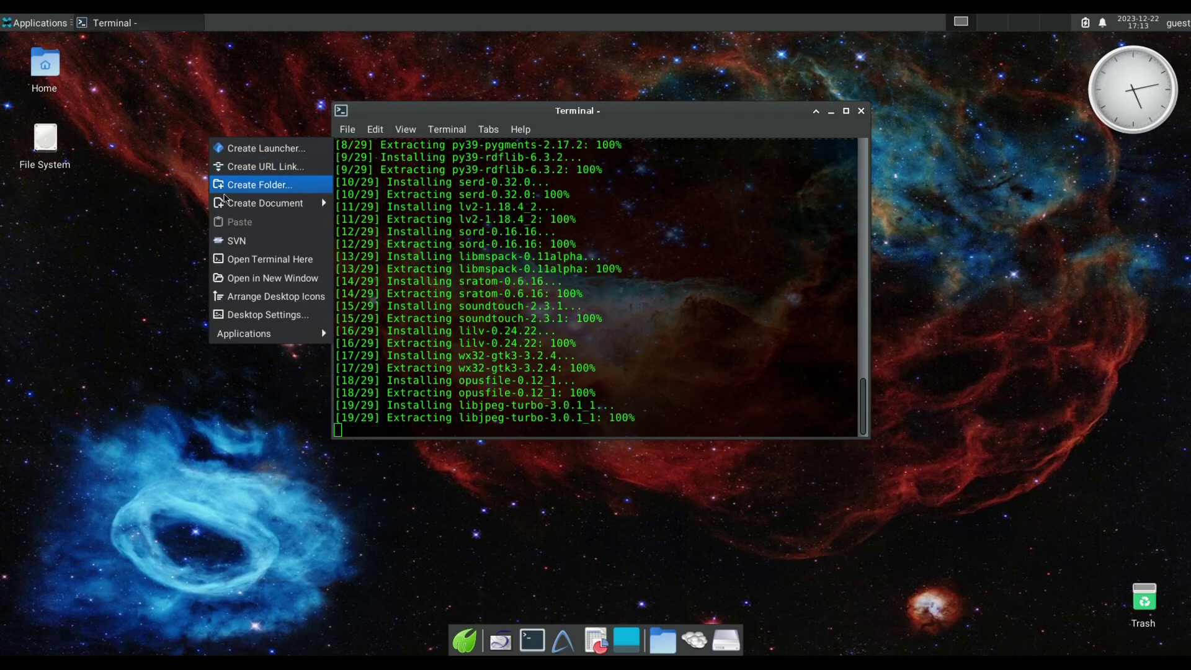
{"action": "mouse_move", "coordinate": [225, 210]}
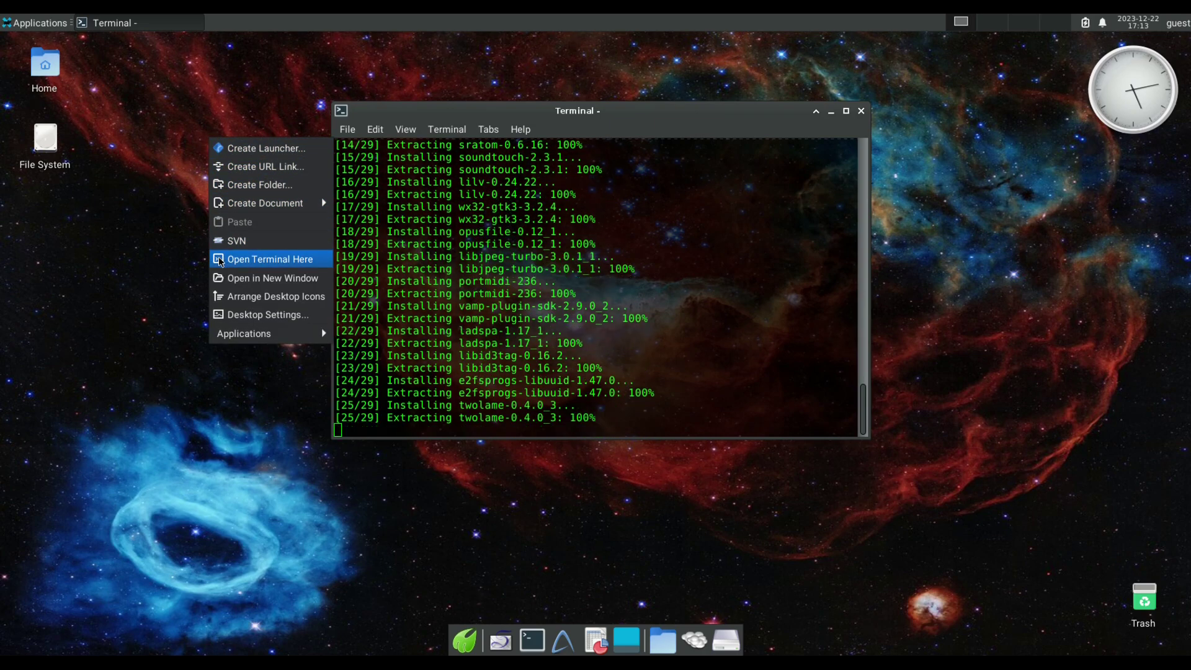
{"action": "mouse_move", "coordinate": [313, 334]}
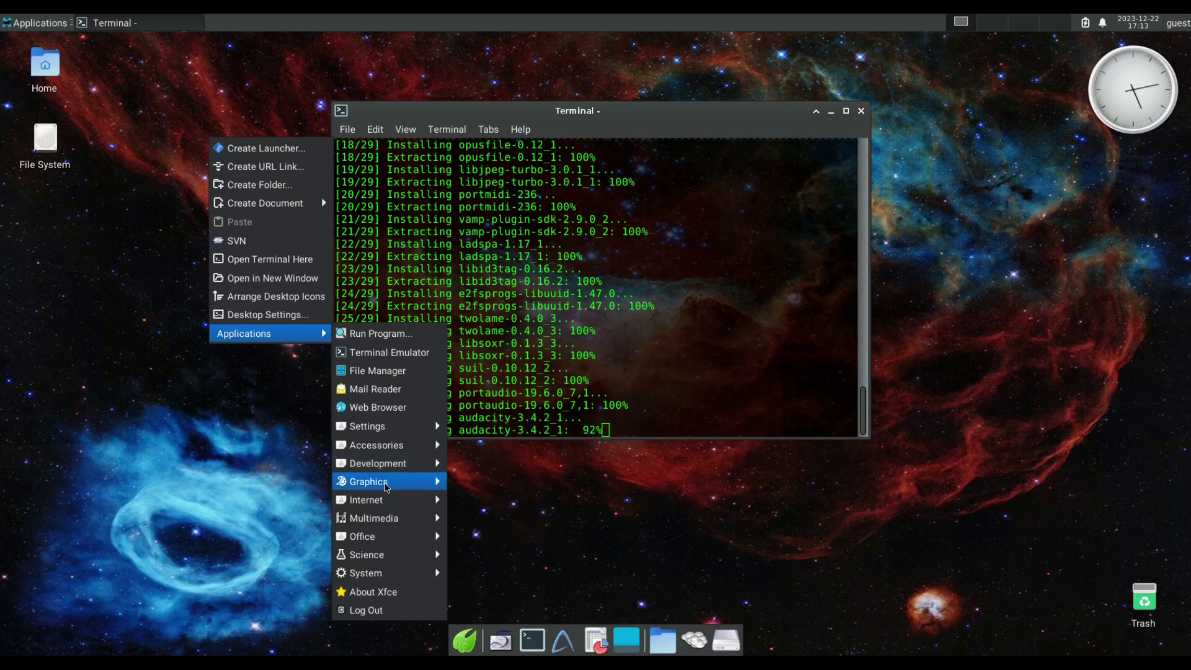
{"action": "mouse_move", "coordinate": [385, 487]}
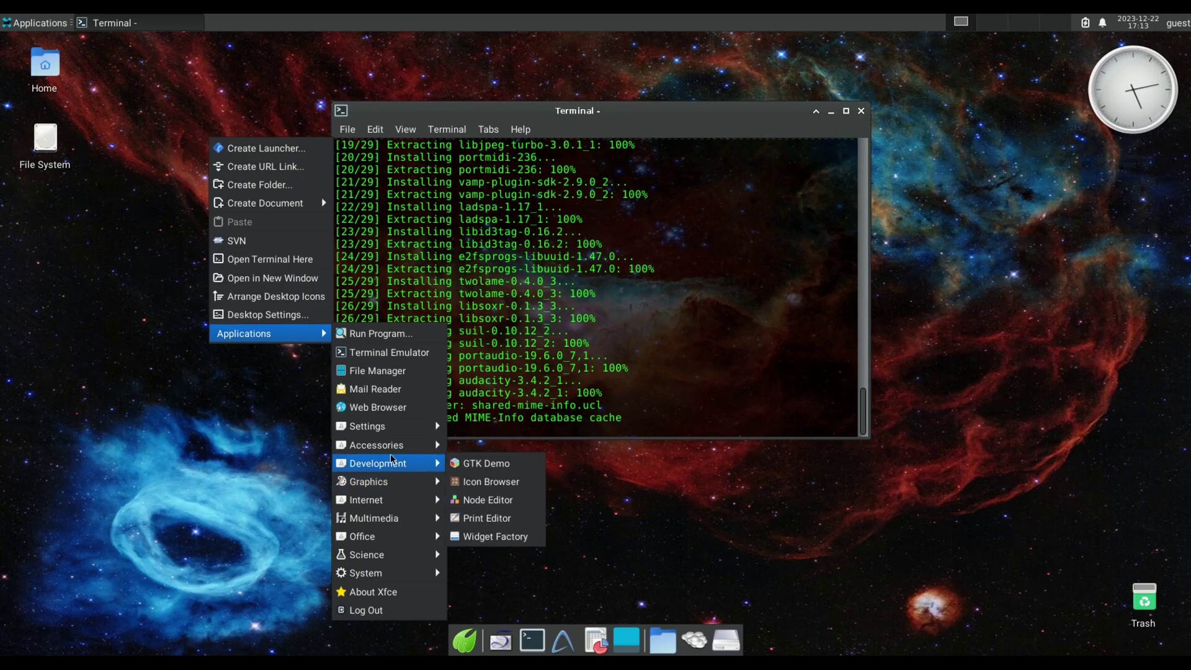
{"action": "mouse_move", "coordinate": [392, 452]}
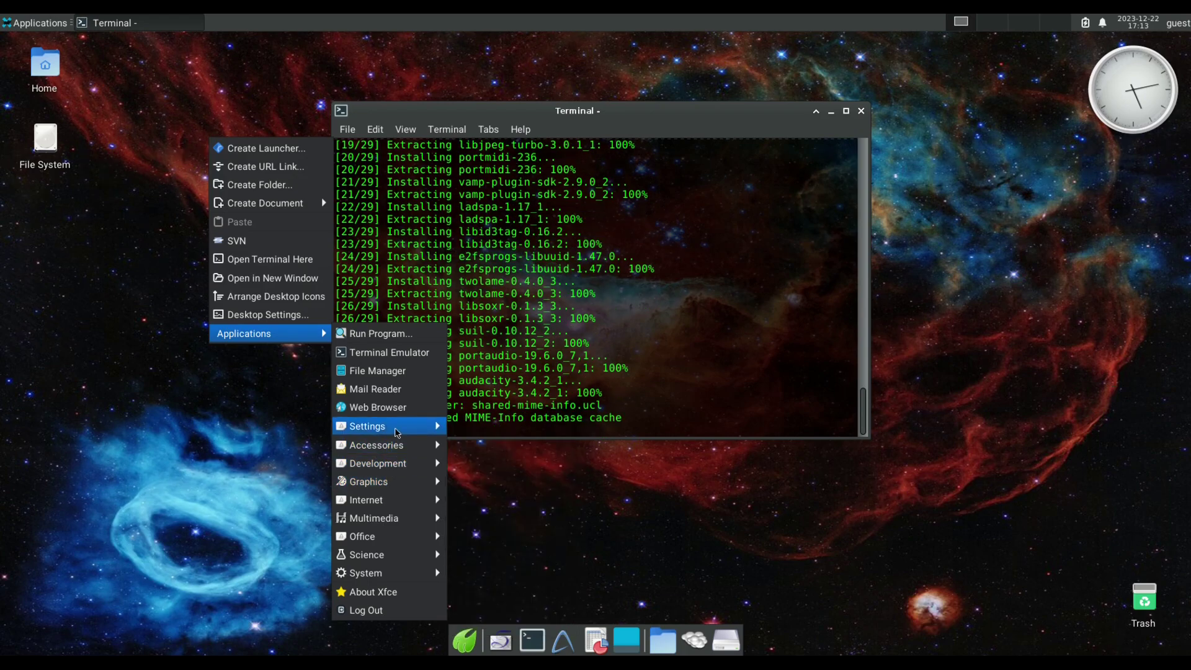
{"action": "left_click", "coordinate": [243, 438]}
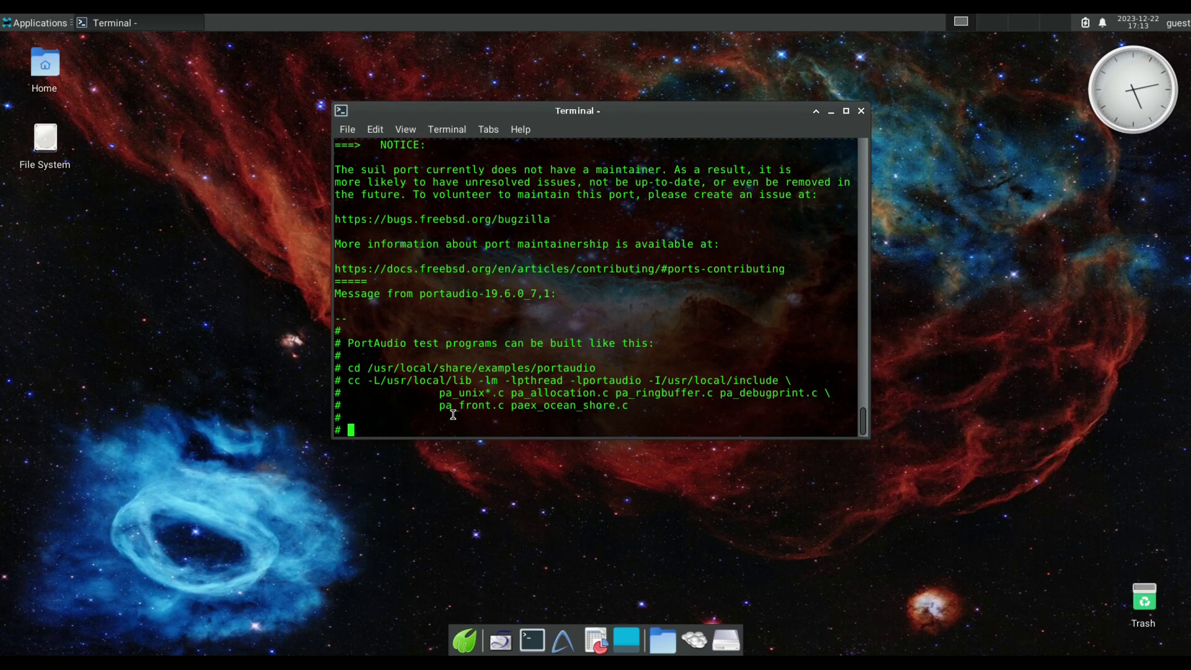
{"action": "key", "text": "Return"}
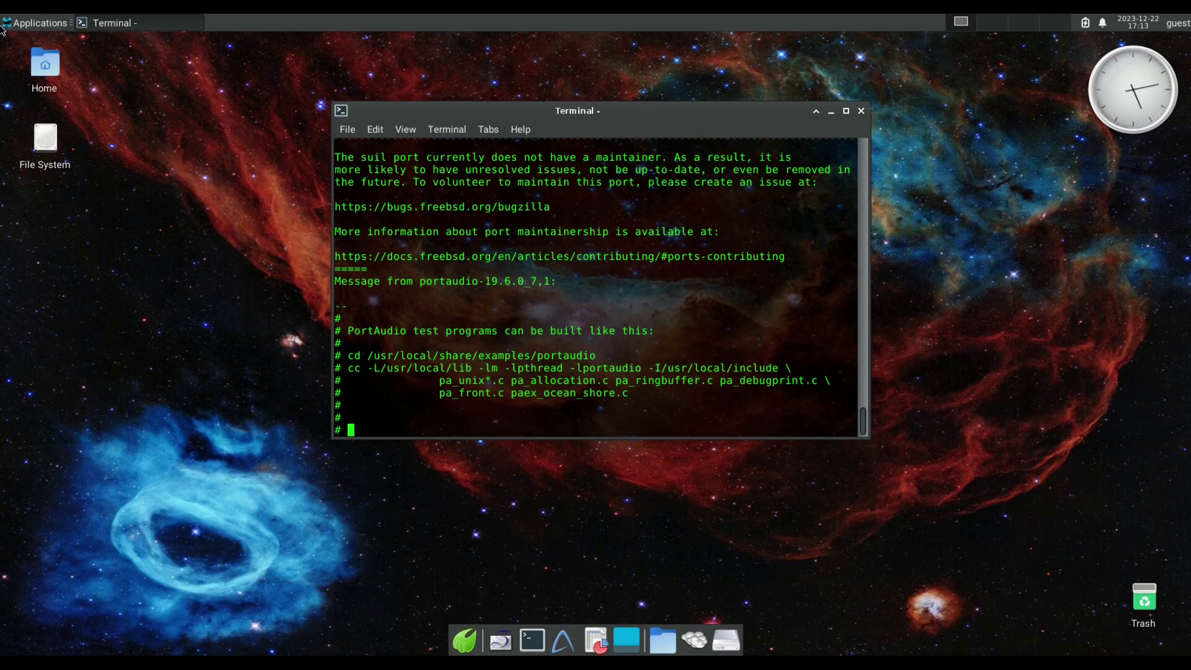
{"action": "left_click", "coordinate": [22, 22]}
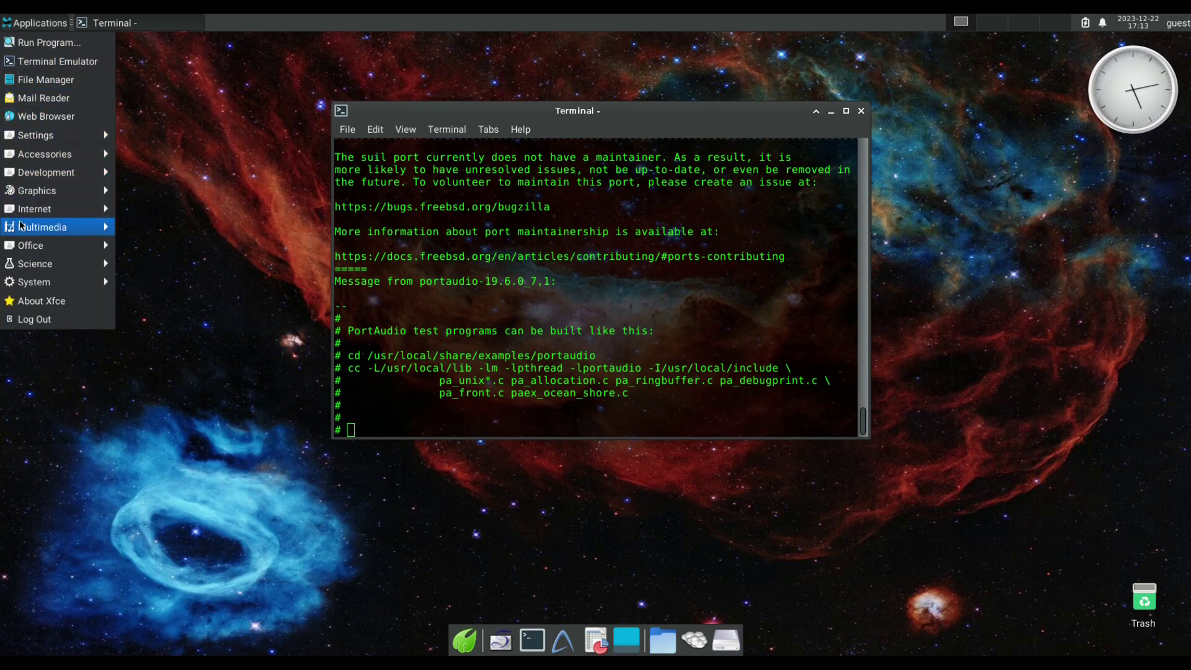
Launch Audacity from Multimedia, pass the plugin and welcome dialogs, and check About Audacity.
{"action": "mouse_move", "coordinate": [22, 227]}
{"action": "left_click", "coordinate": [156, 228]}
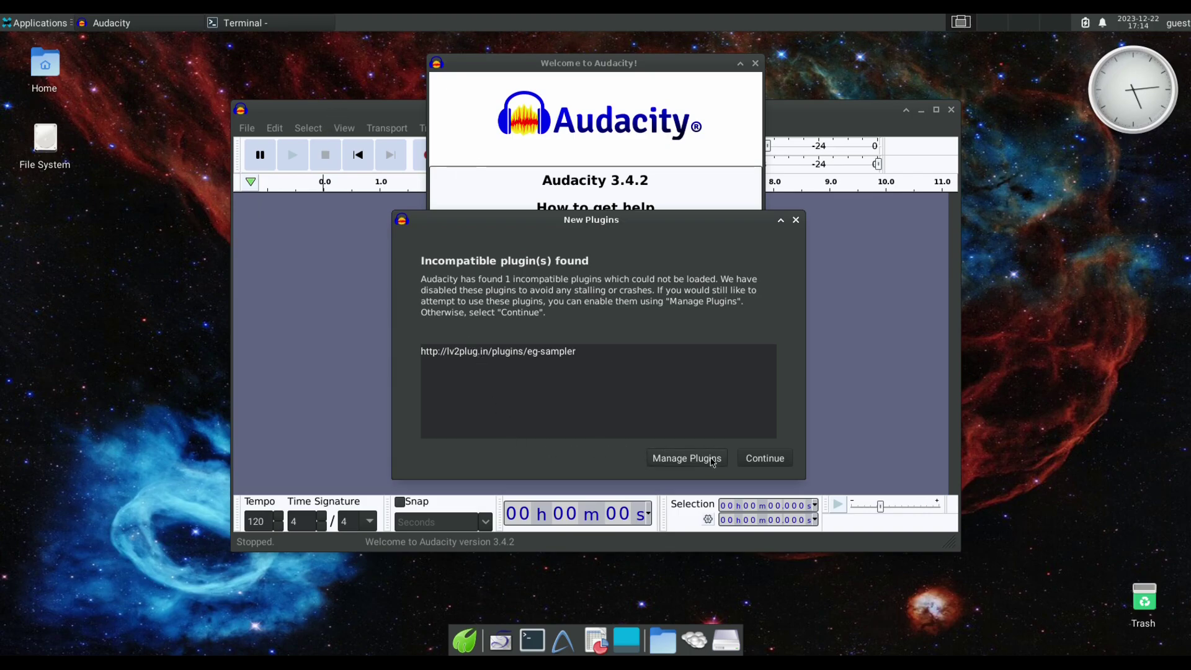
{"action": "left_click", "coordinate": [768, 459]}
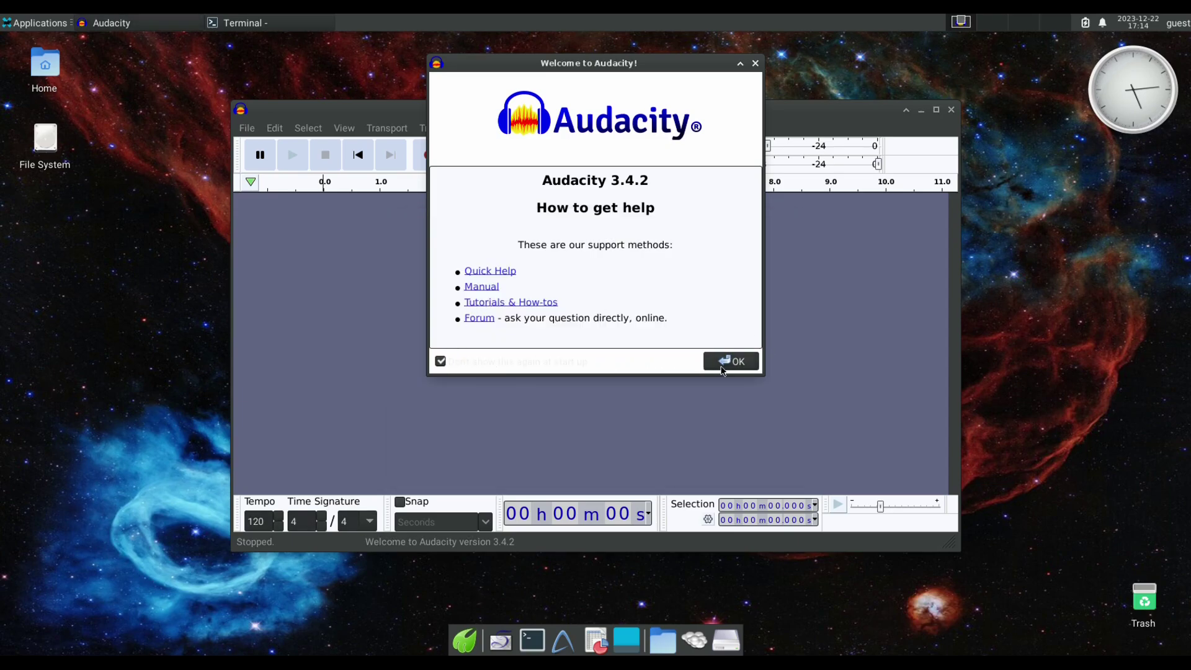
{"action": "left_click", "coordinate": [716, 360]}
{"action": "left_click", "coordinate": [639, 129]}
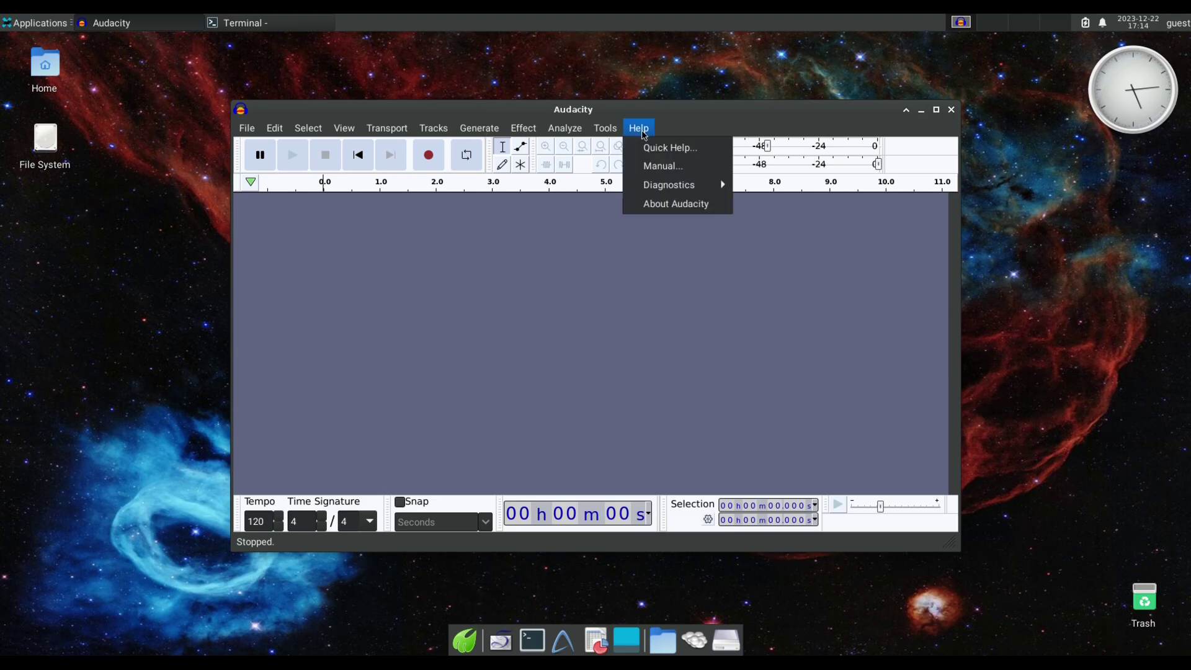
{"action": "left_click", "coordinate": [657, 204]}
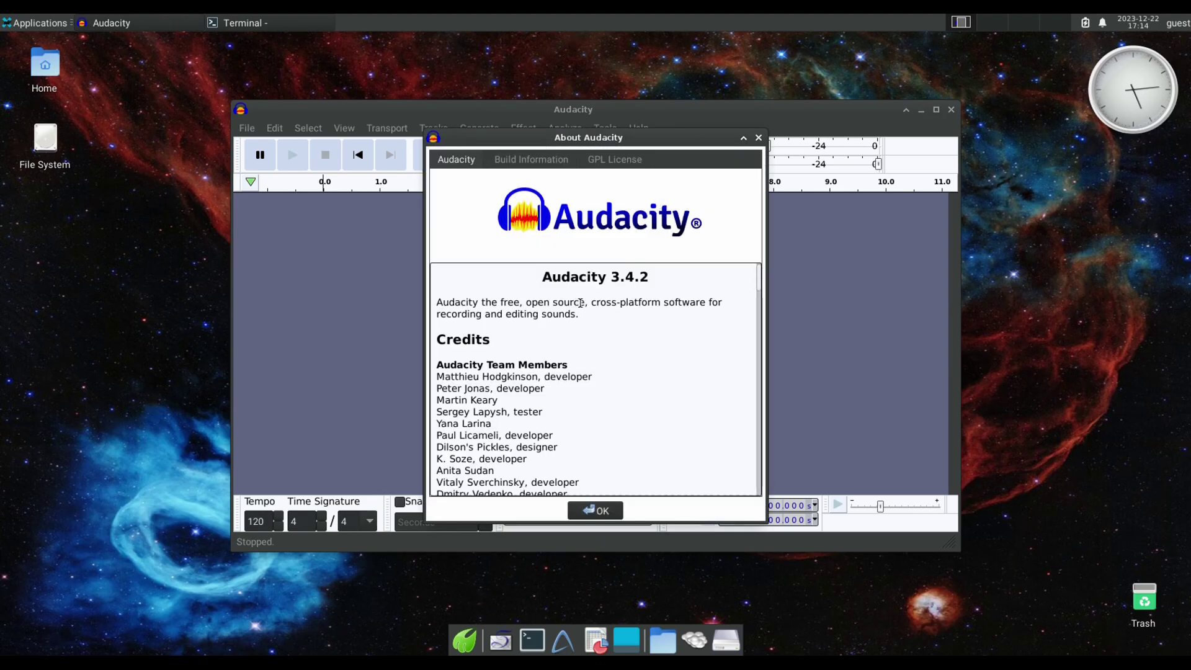
{"action": "left_click", "coordinate": [597, 510]}
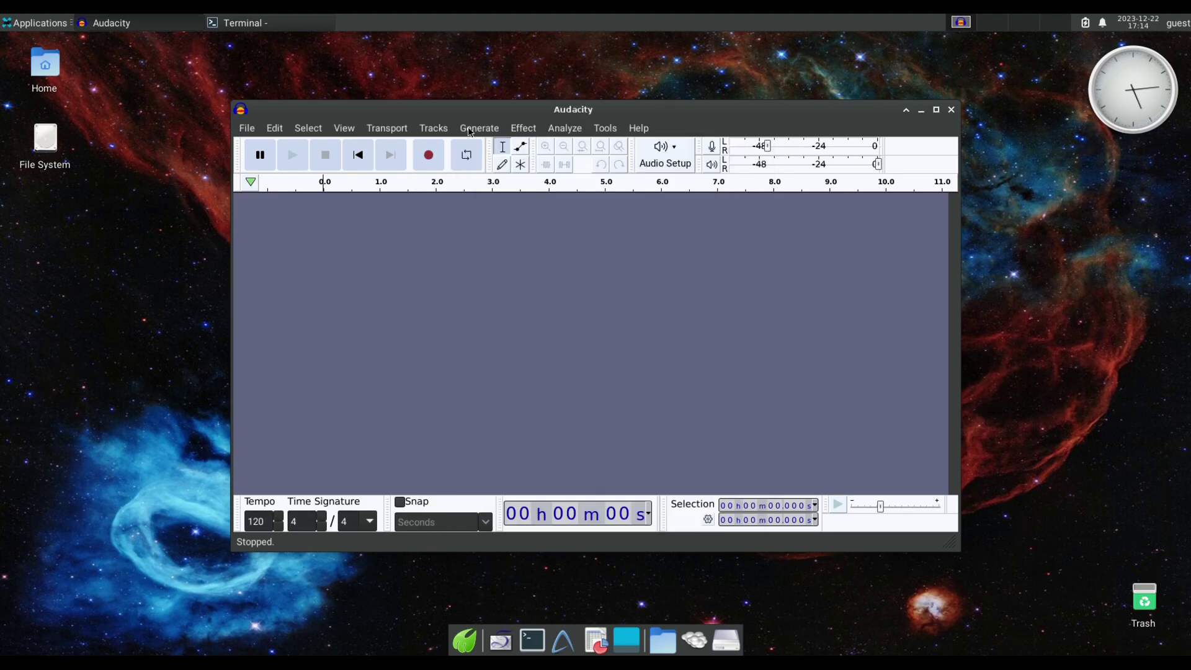
Record a roughly two-second test clip, stop, and quit Audacity discarding it.
{"action": "left_click", "coordinate": [434, 155]}
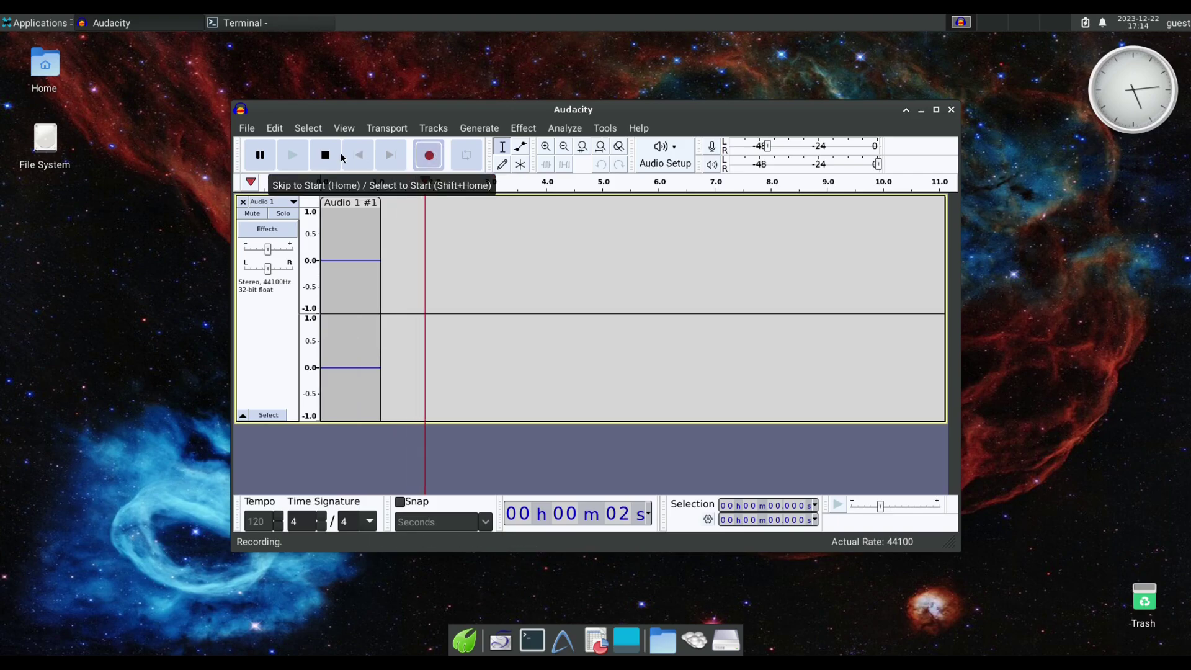
{"action": "left_click", "coordinate": [326, 156]}
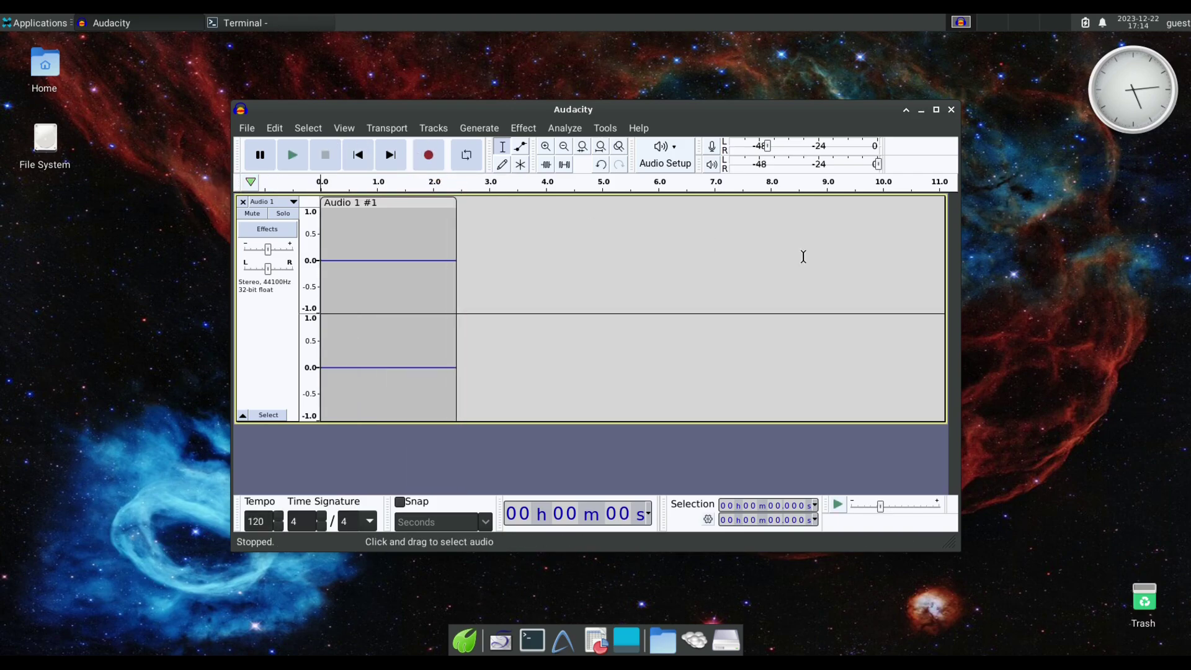
{"action": "left_click", "coordinate": [953, 110]}
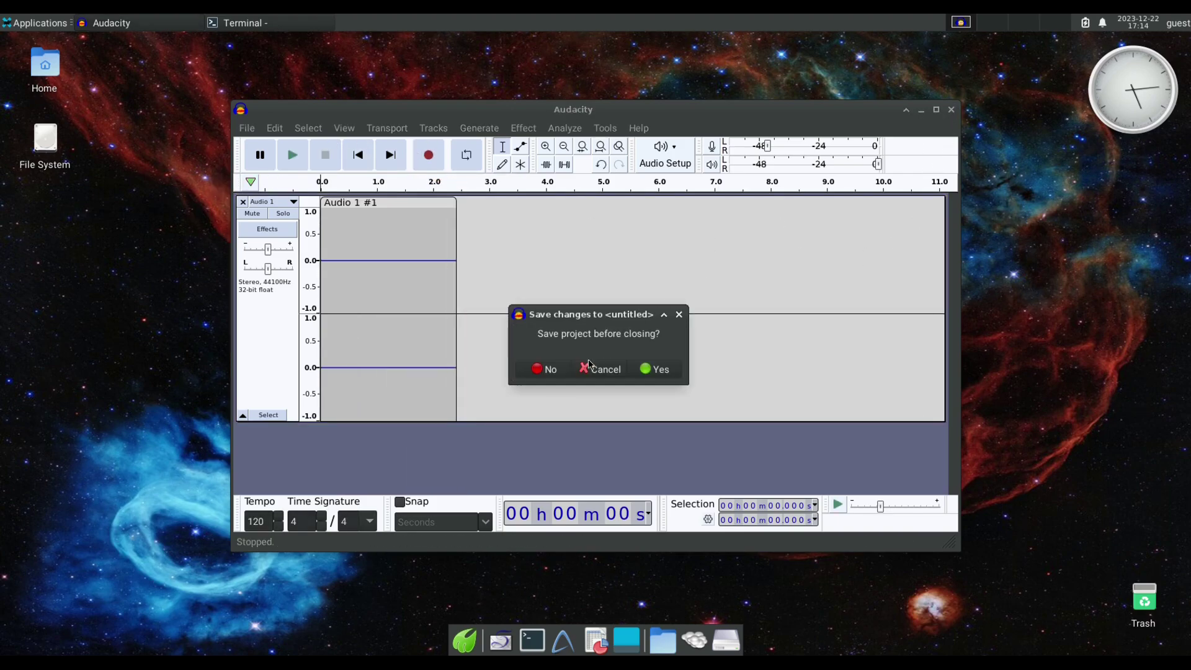
{"action": "left_click", "coordinate": [546, 368]}
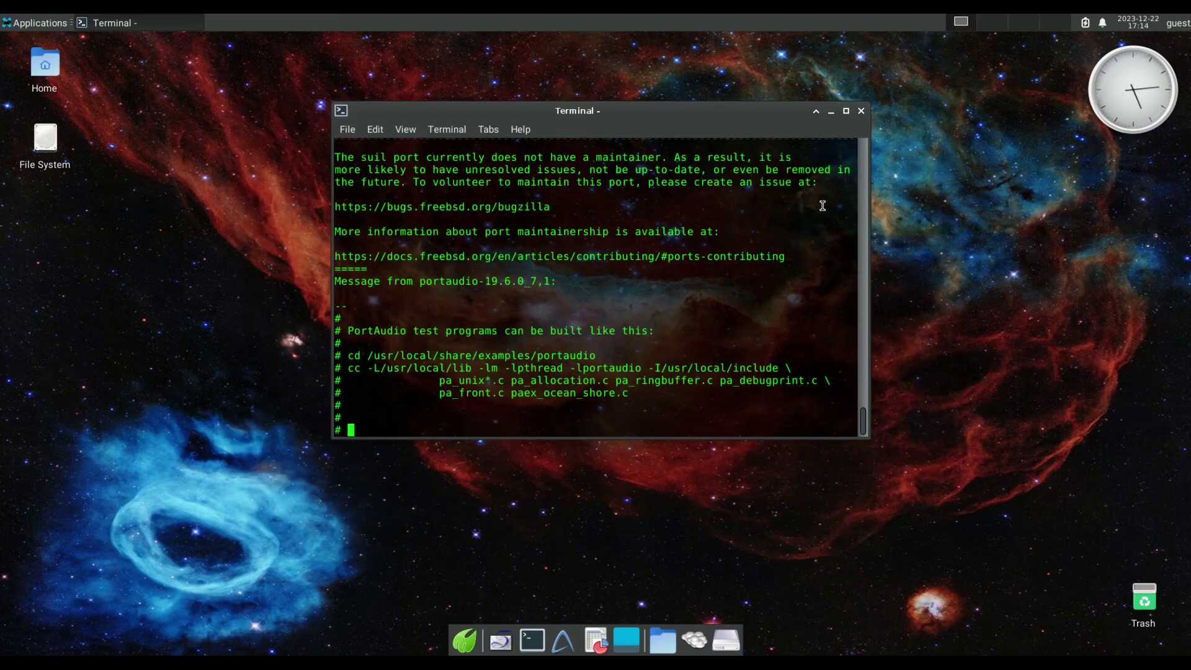
Close the old terminal, confirming despite its still-running process.
{"action": "left_click", "coordinate": [861, 110]}
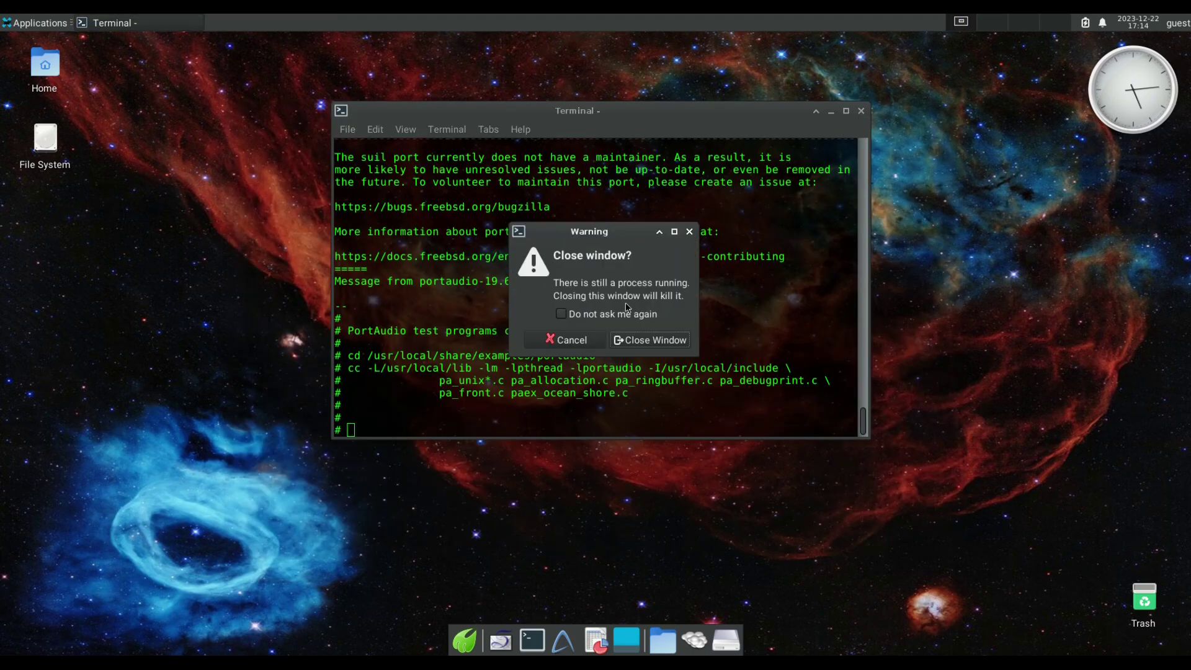
{"action": "left_click", "coordinate": [635, 338]}
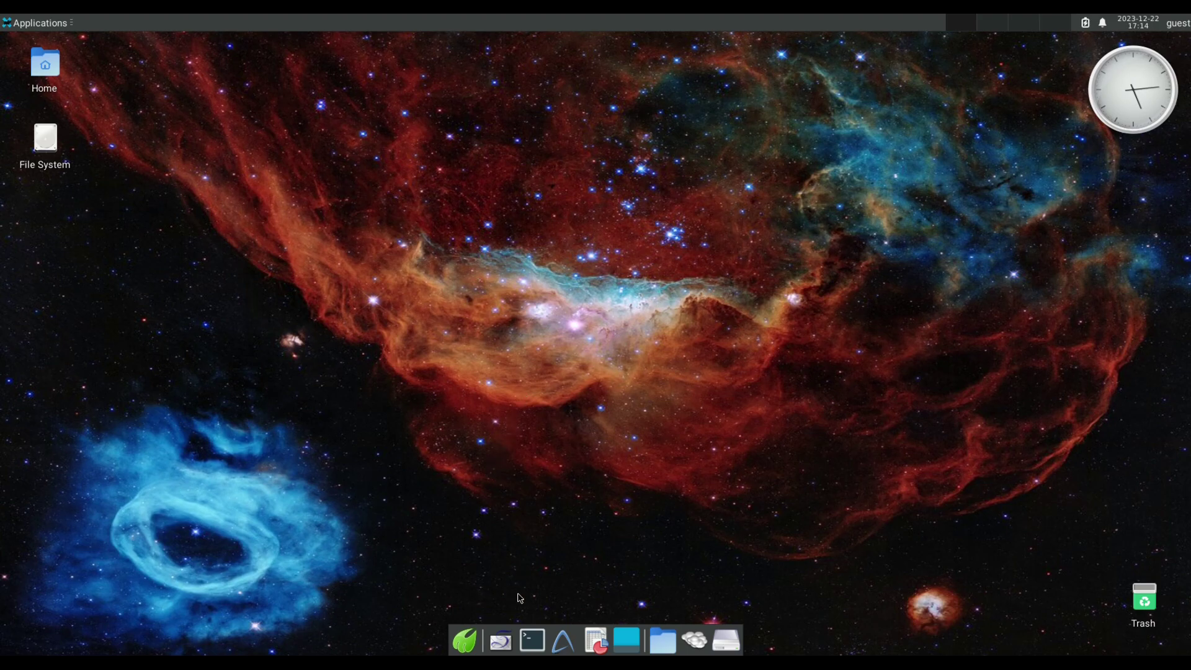
Run df -h in a new terminal to see root 82% full, then close the terminal.
{"action": "left_click", "coordinate": [531, 639]}
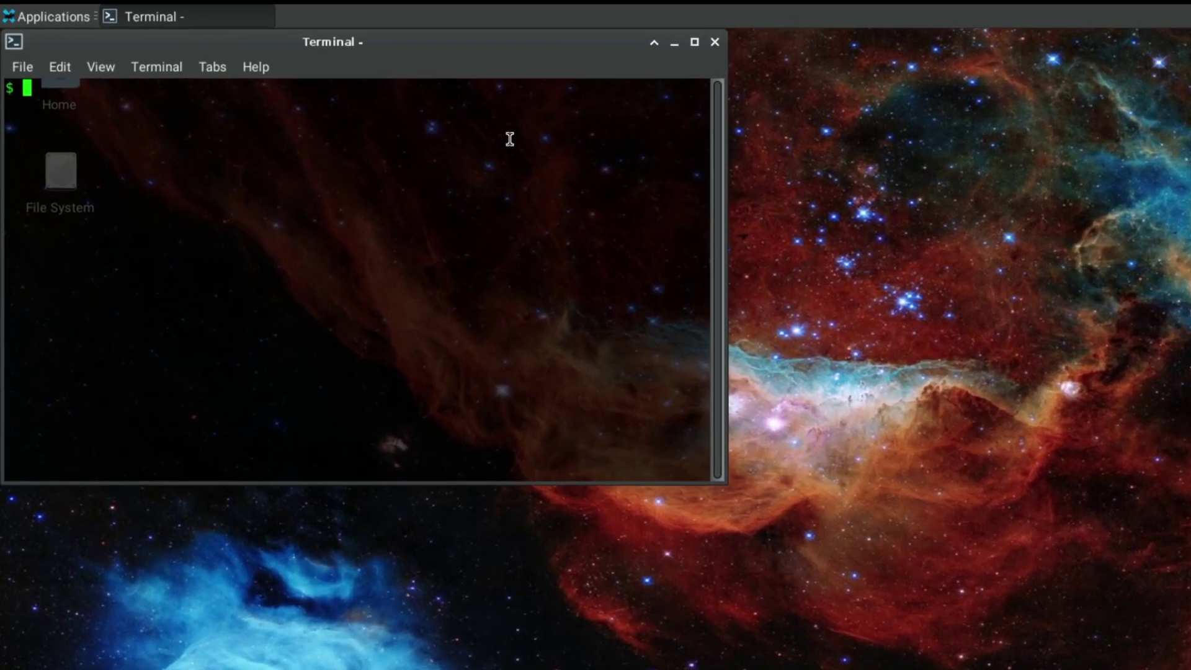
{"action": "type", "text": "df"}
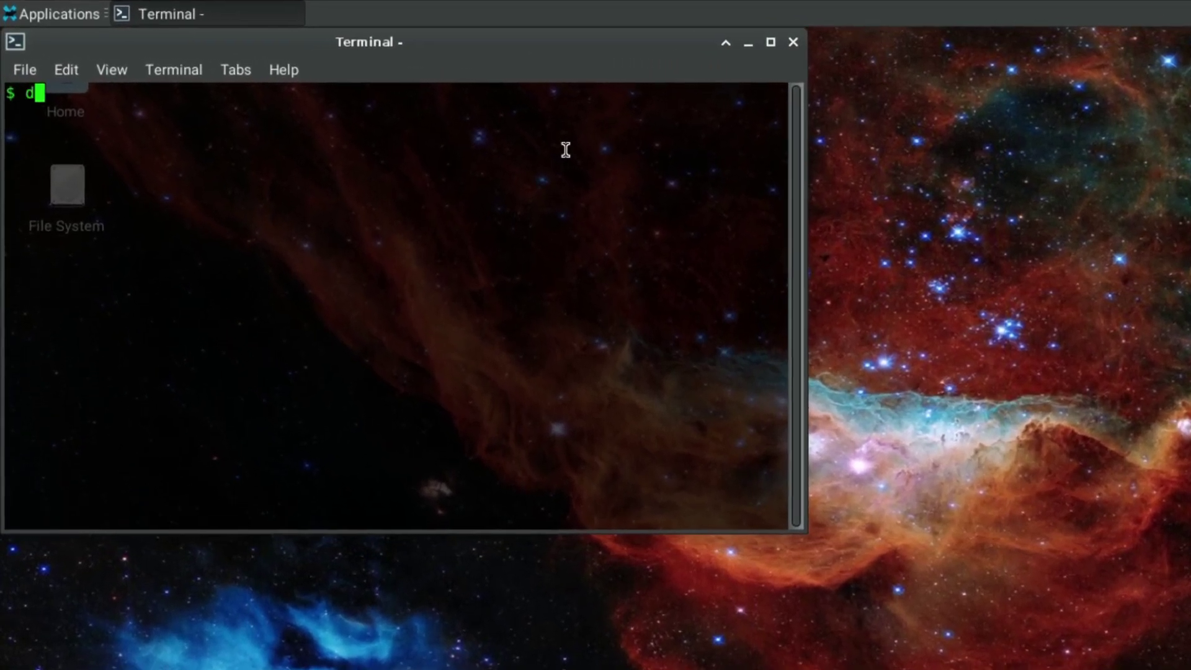
{"action": "type", "text": " -h"}
{"action": "key", "text": "Return"}
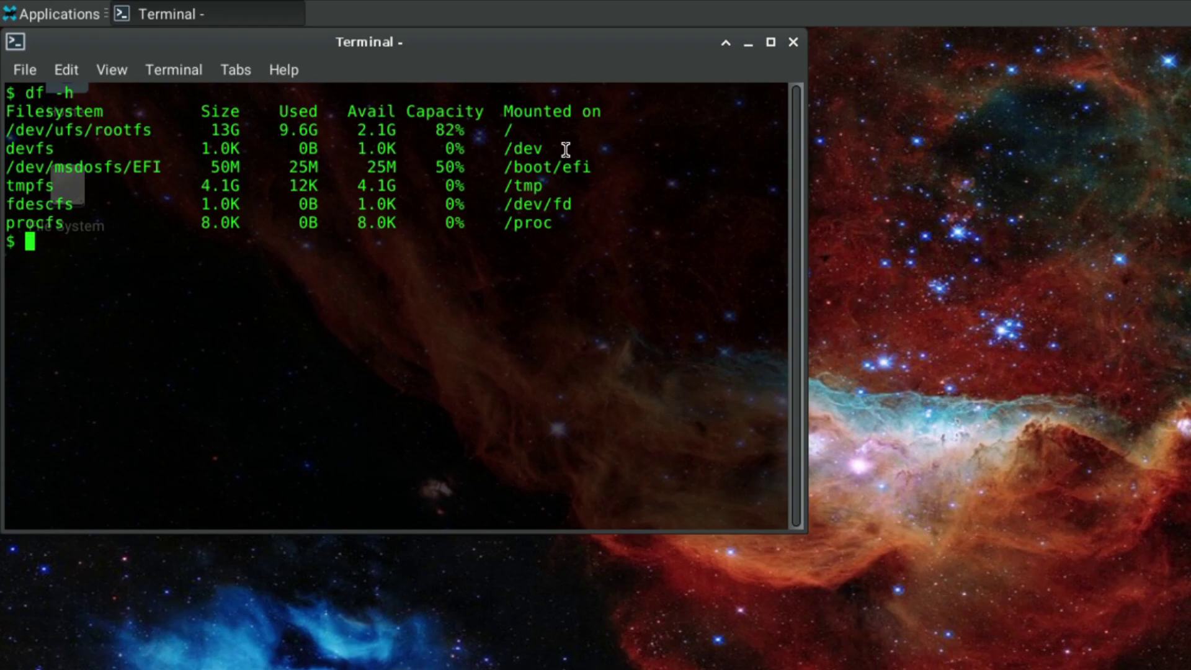
{"action": "left_click", "coordinate": [793, 42]}
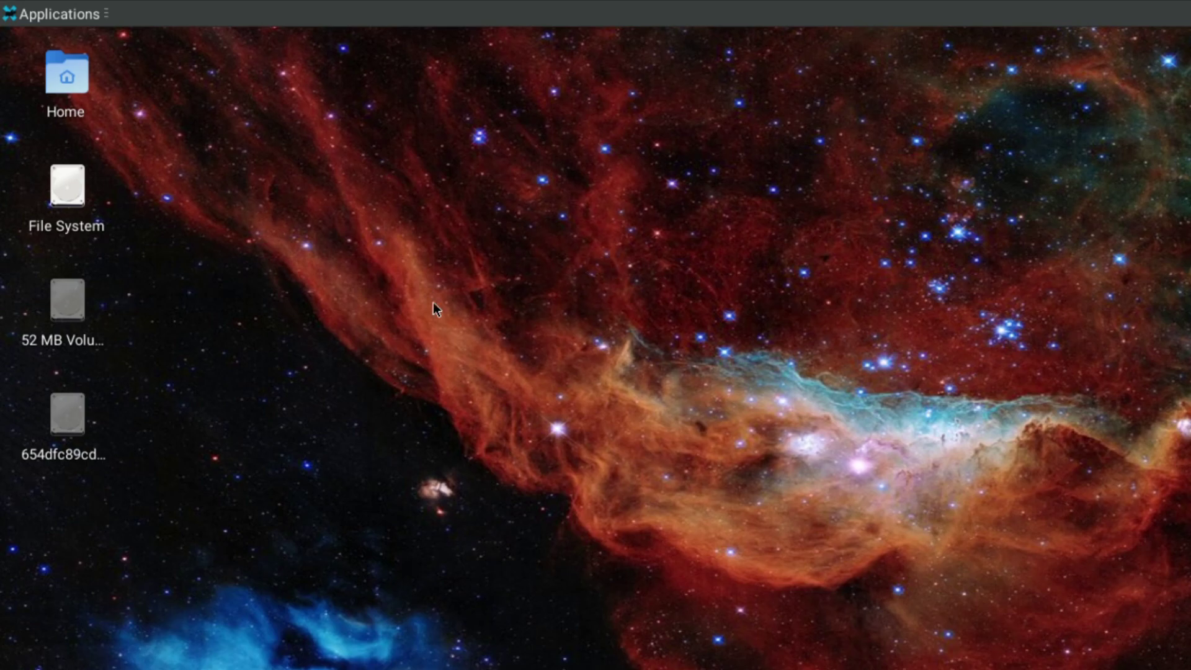
Open the 52 MB Volume drive in Thunar, scroll through its contents, and close it.
{"action": "double_click", "coordinate": [70, 310]}
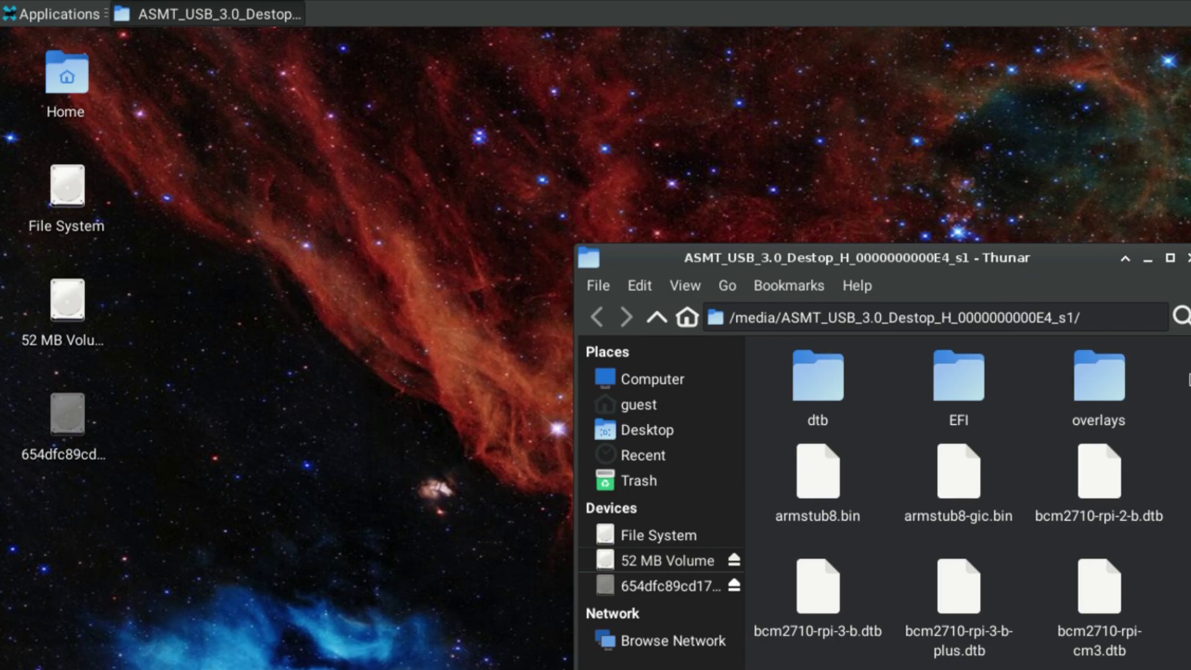
{"action": "scroll", "coordinate": [1185, 388], "scroll_direction": "down", "scroll_amount": 1}
{"action": "scroll", "coordinate": [968, 497], "scroll_direction": "down", "scroll_amount": 10}
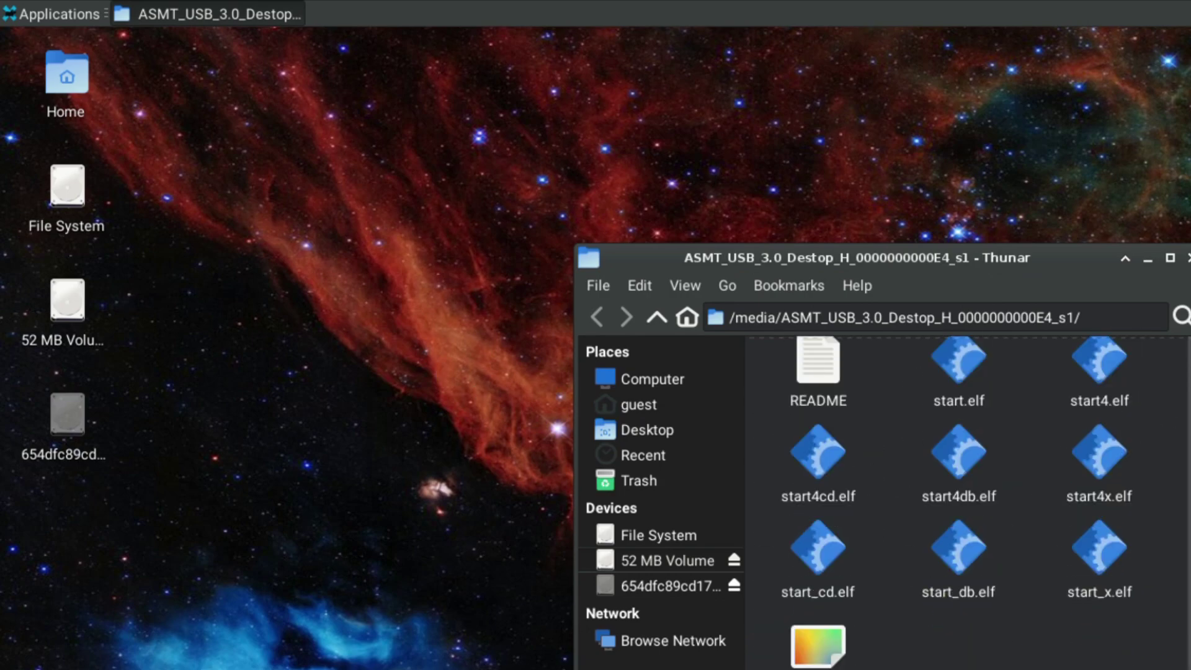
{"action": "scroll", "coordinate": [968, 496], "scroll_direction": "up", "scroll_amount": 10}
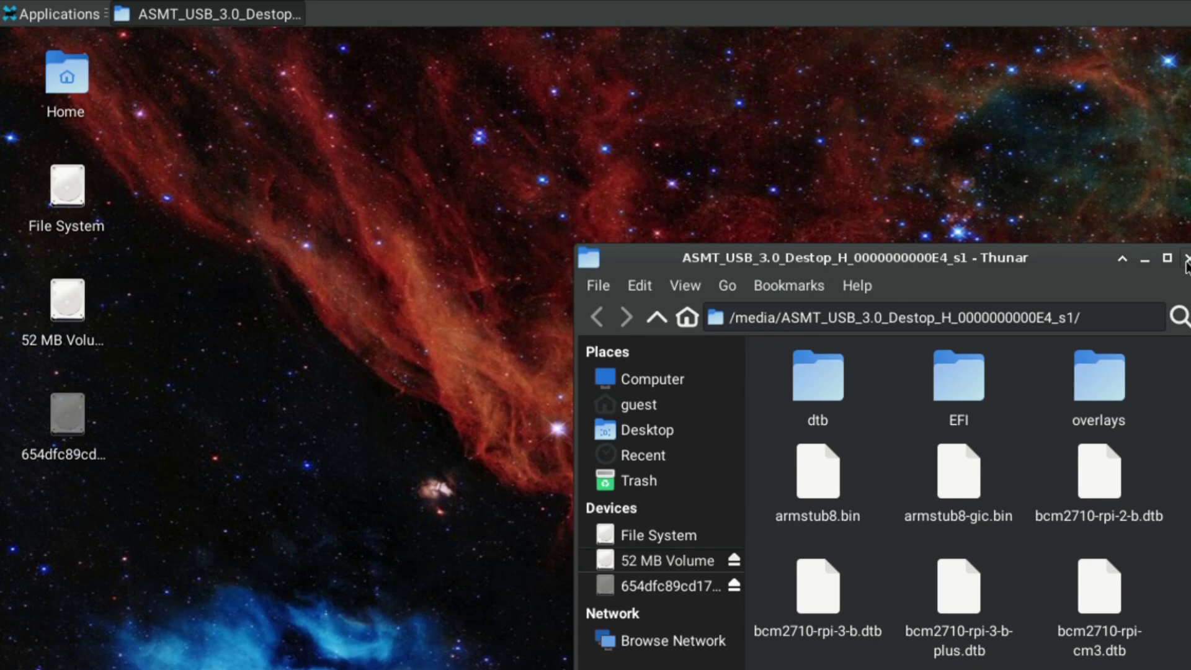
{"action": "left_click", "coordinate": [1186, 260]}
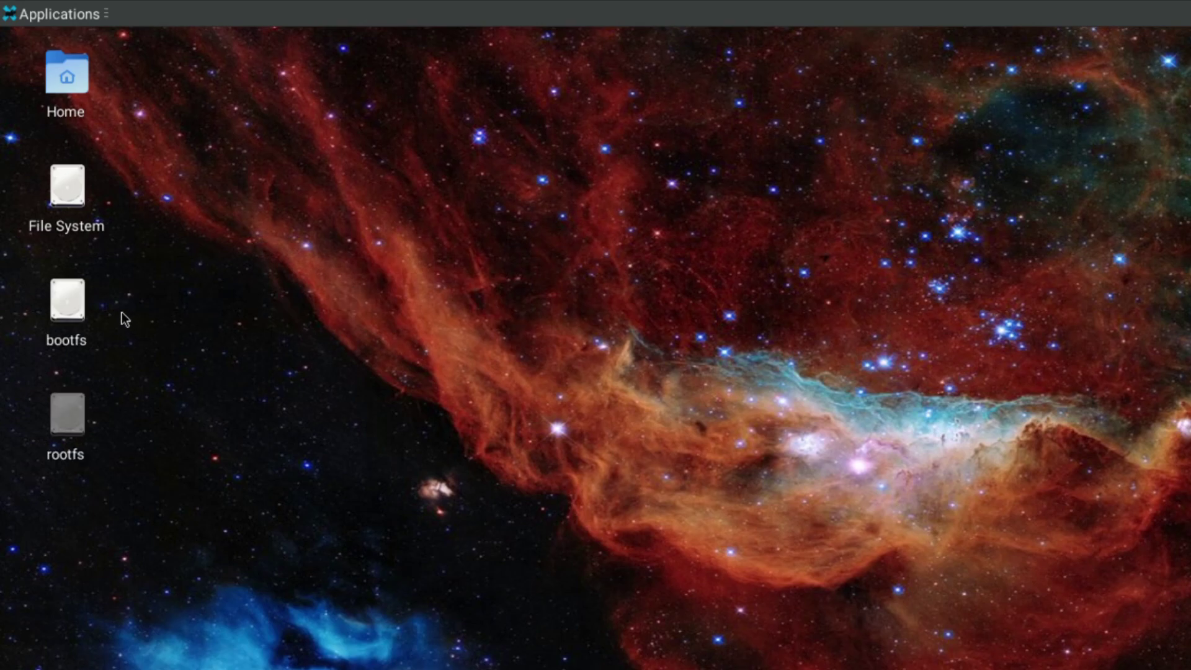
Open the bootfs volume, scroll through its files, and close the window.
{"action": "double_click", "coordinate": [64, 300]}
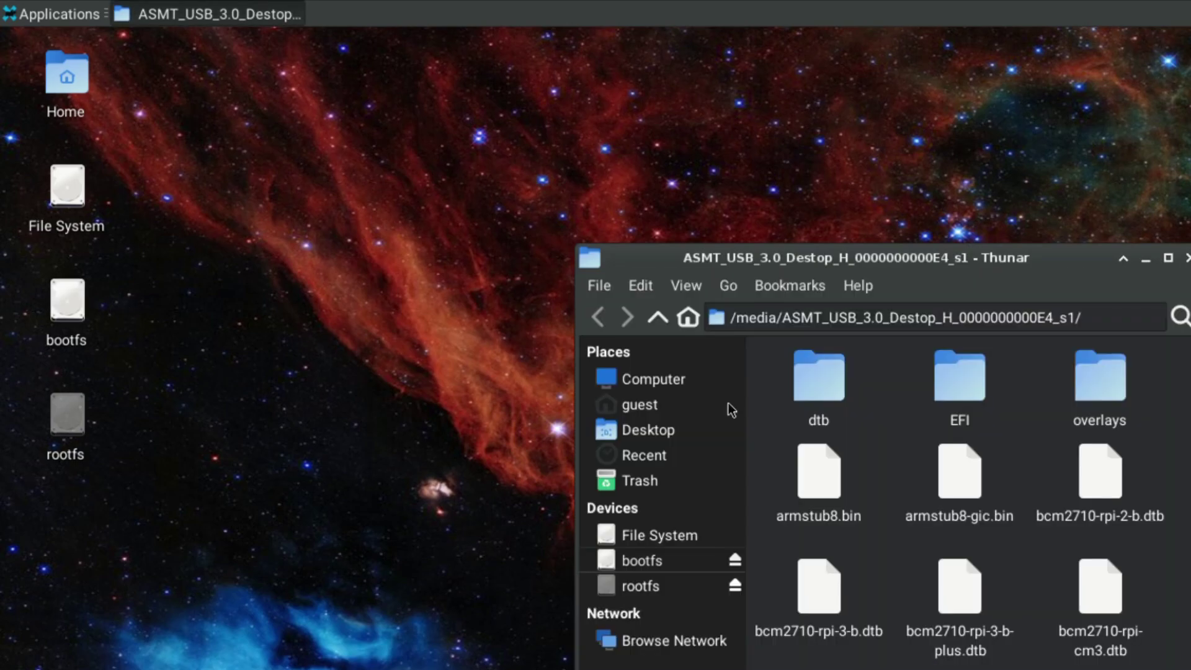
{"action": "scroll", "coordinate": [903, 459], "scroll_direction": "down", "scroll_amount": 4}
{"action": "scroll", "coordinate": [905, 460], "scroll_direction": "up", "scroll_amount": 4}
{"action": "left_click", "coordinate": [1187, 258]}
Open the rootfs volume to view its folders, then close the window.
{"action": "left_click", "coordinate": [69, 419]}
{"action": "double_click", "coordinate": [68, 418]}
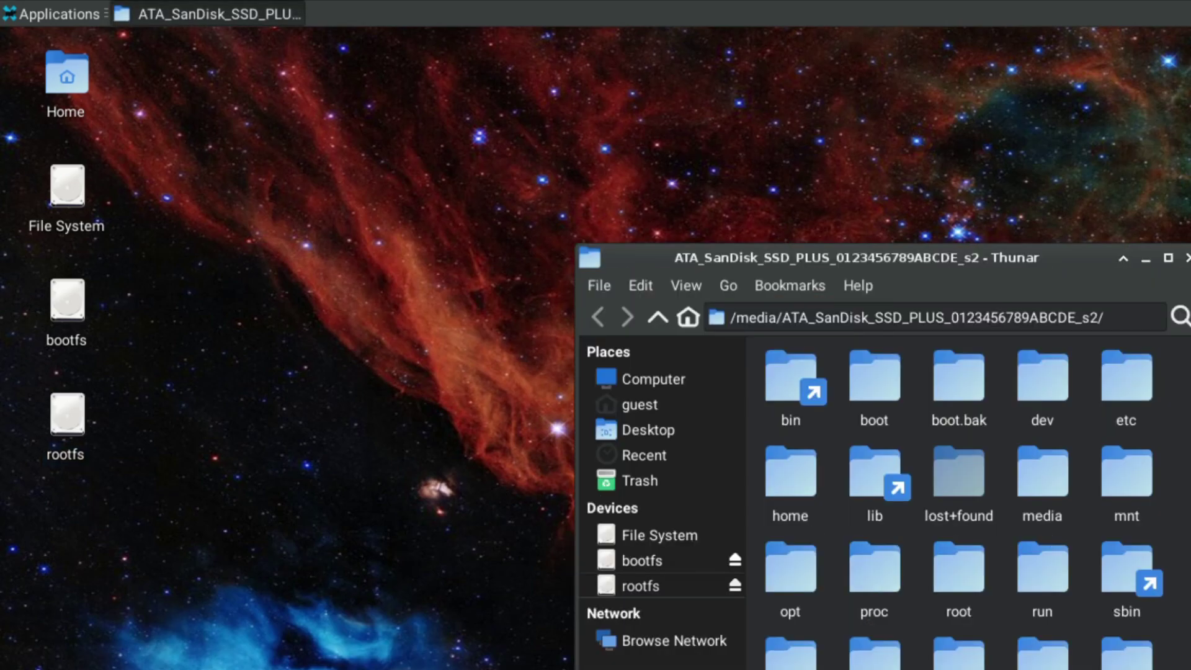
{"action": "left_click", "coordinate": [1186, 258]}
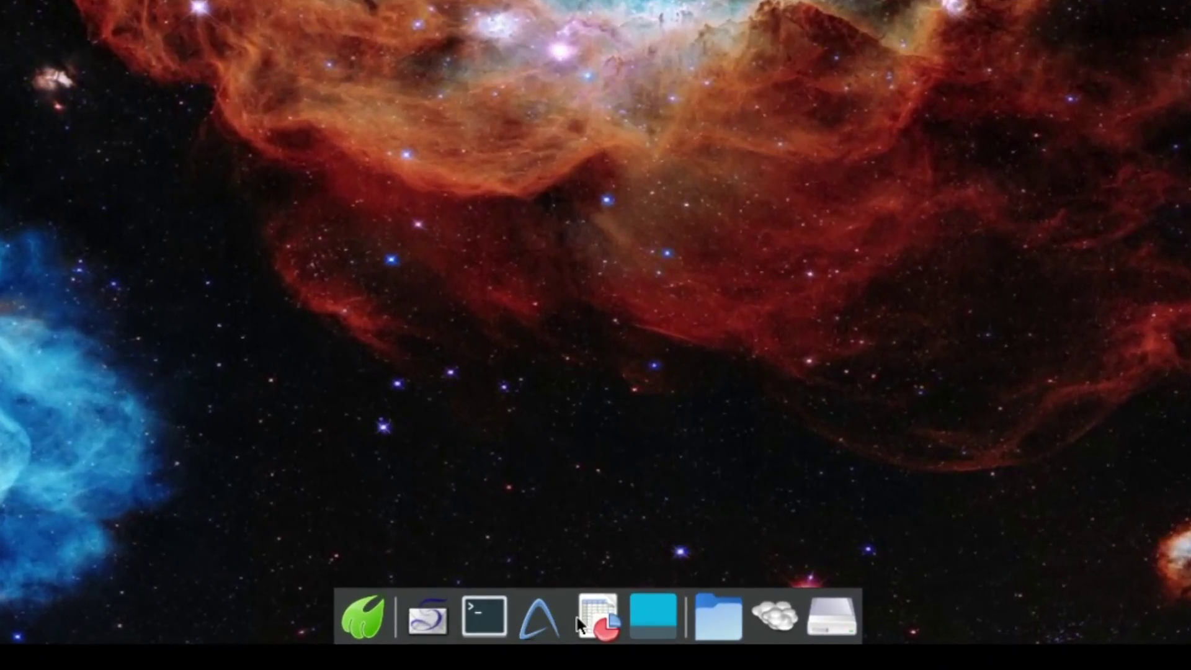
Open the home folder from the dock and browse the network: seven local hosts plus Windows Network.
{"action": "left_click", "coordinate": [712, 615]}
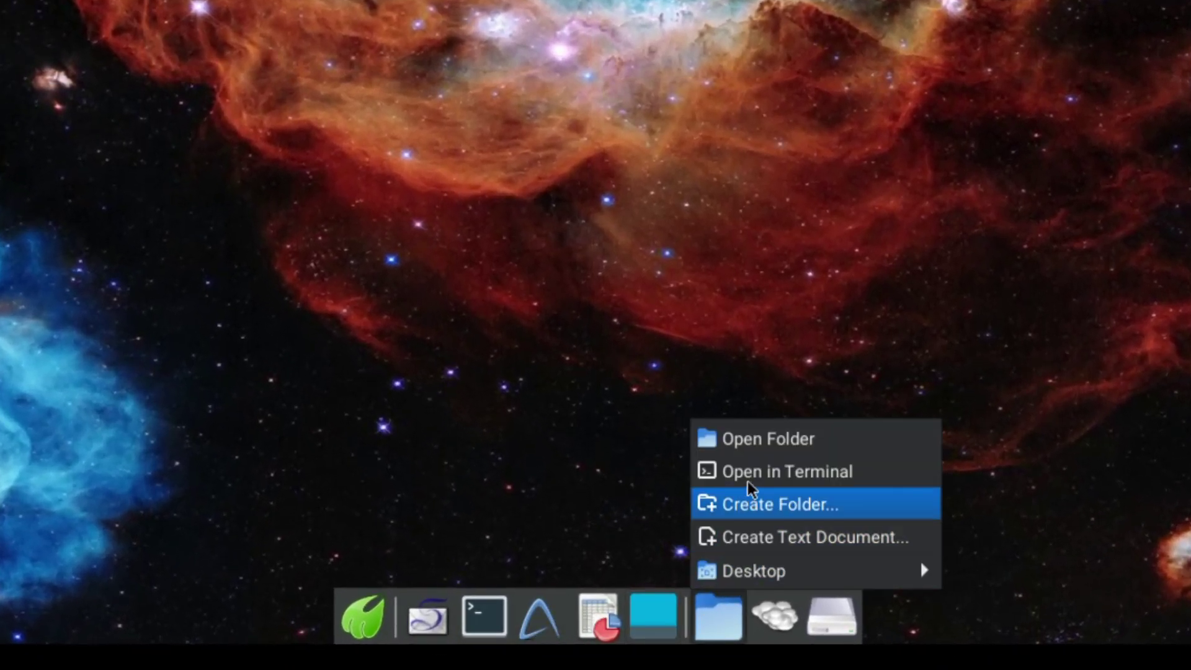
{"action": "left_click", "coordinate": [753, 441]}
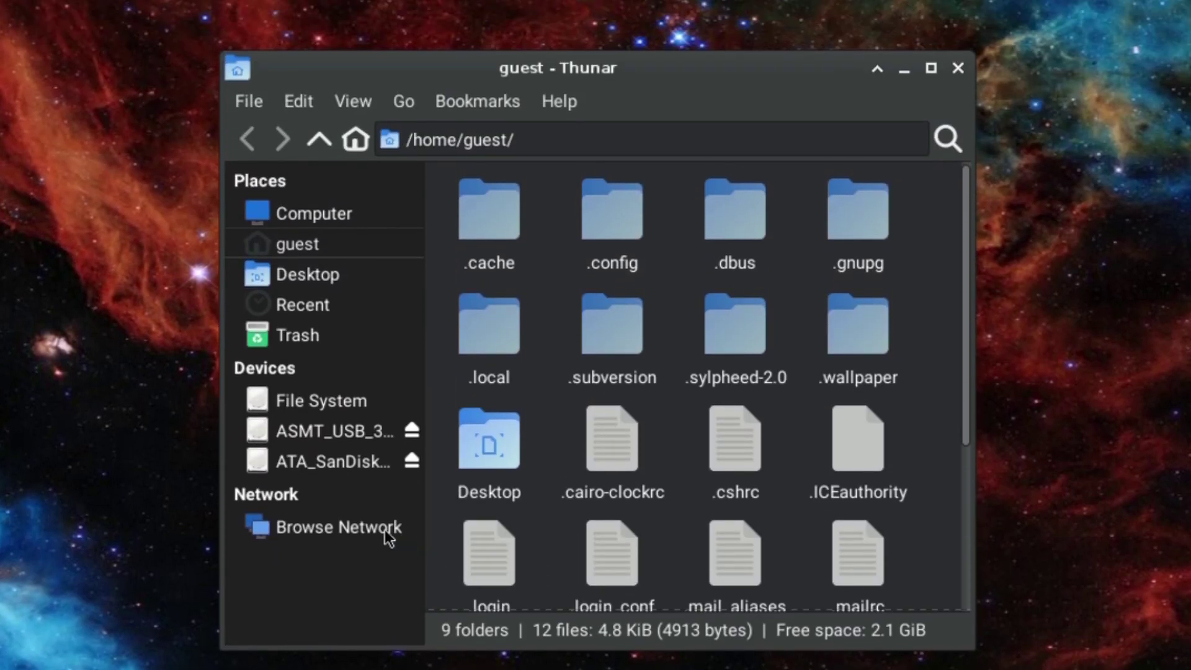
{"action": "left_click", "coordinate": [360, 267]}
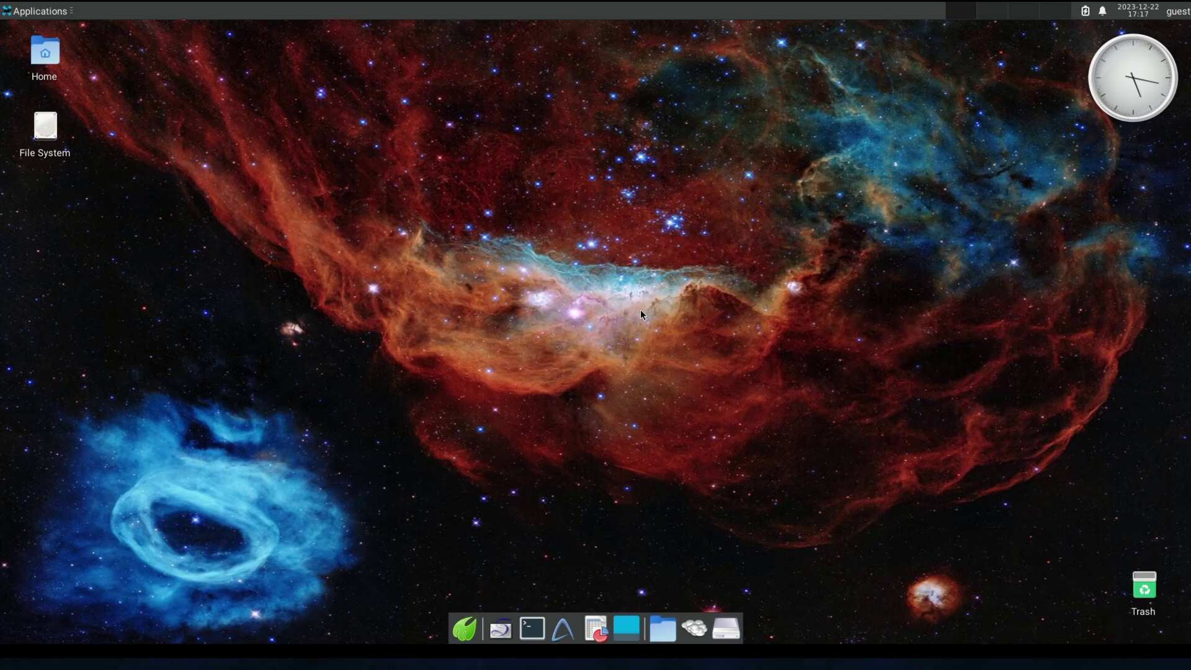
Log out of the guest session from the Applications menu, confirming in the Log out guest dialog.
{"action": "left_click", "coordinate": [38, 10]}
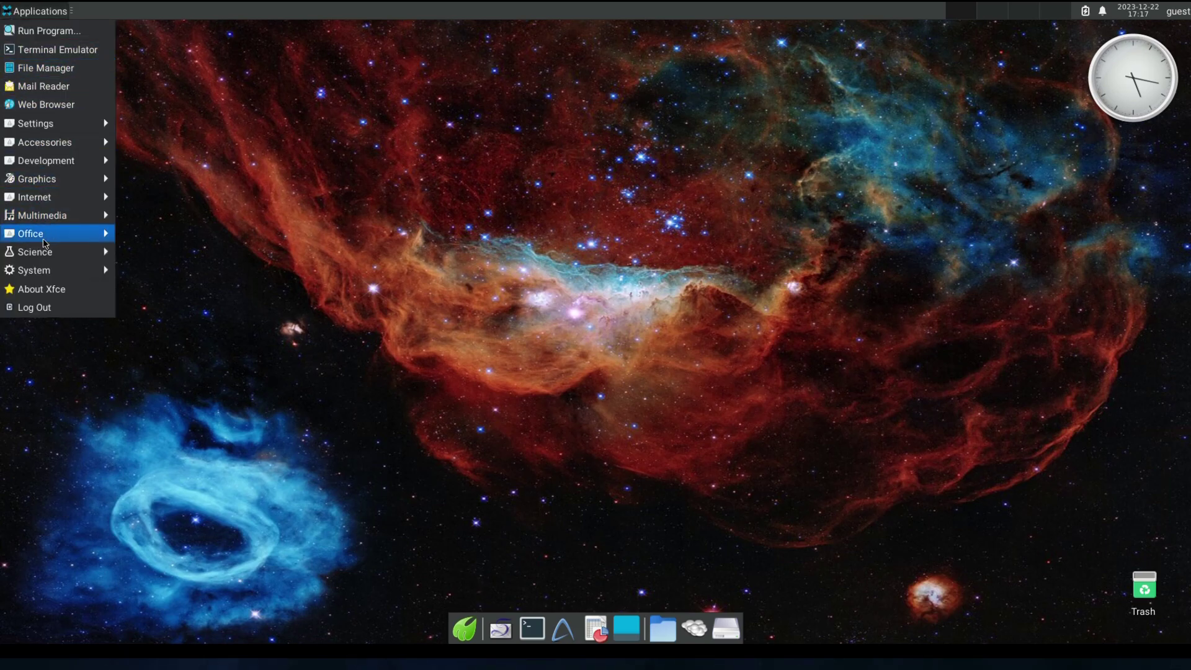
{"action": "left_click", "coordinate": [56, 306]}
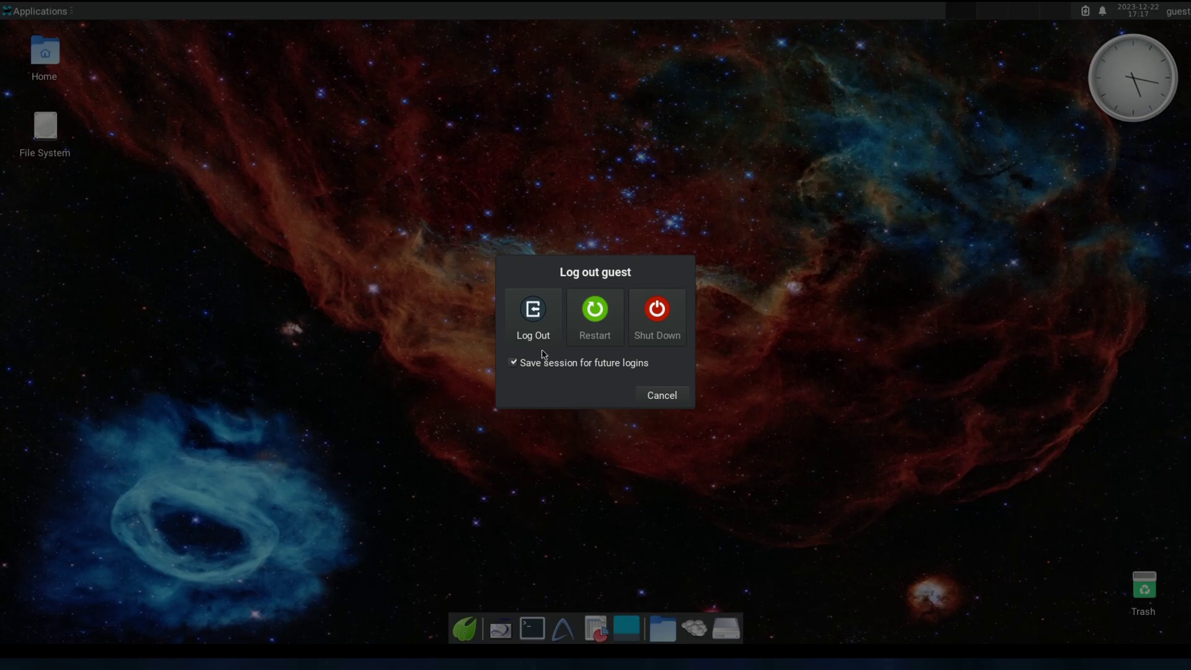
{"action": "left_click", "coordinate": [536, 330]}
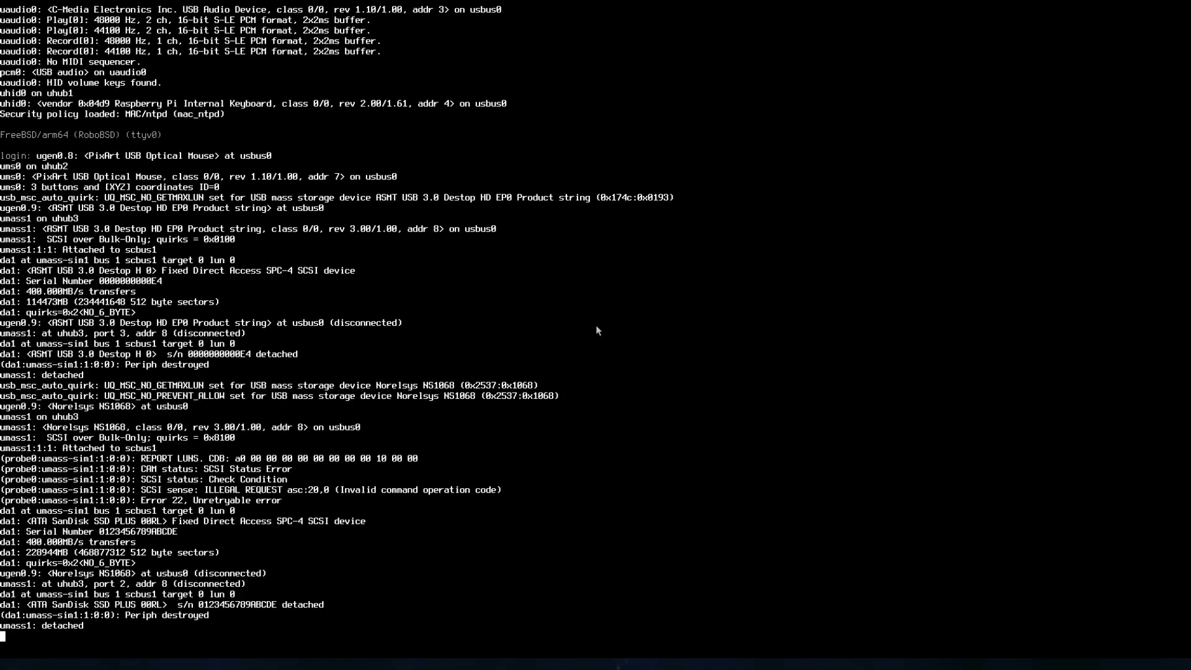